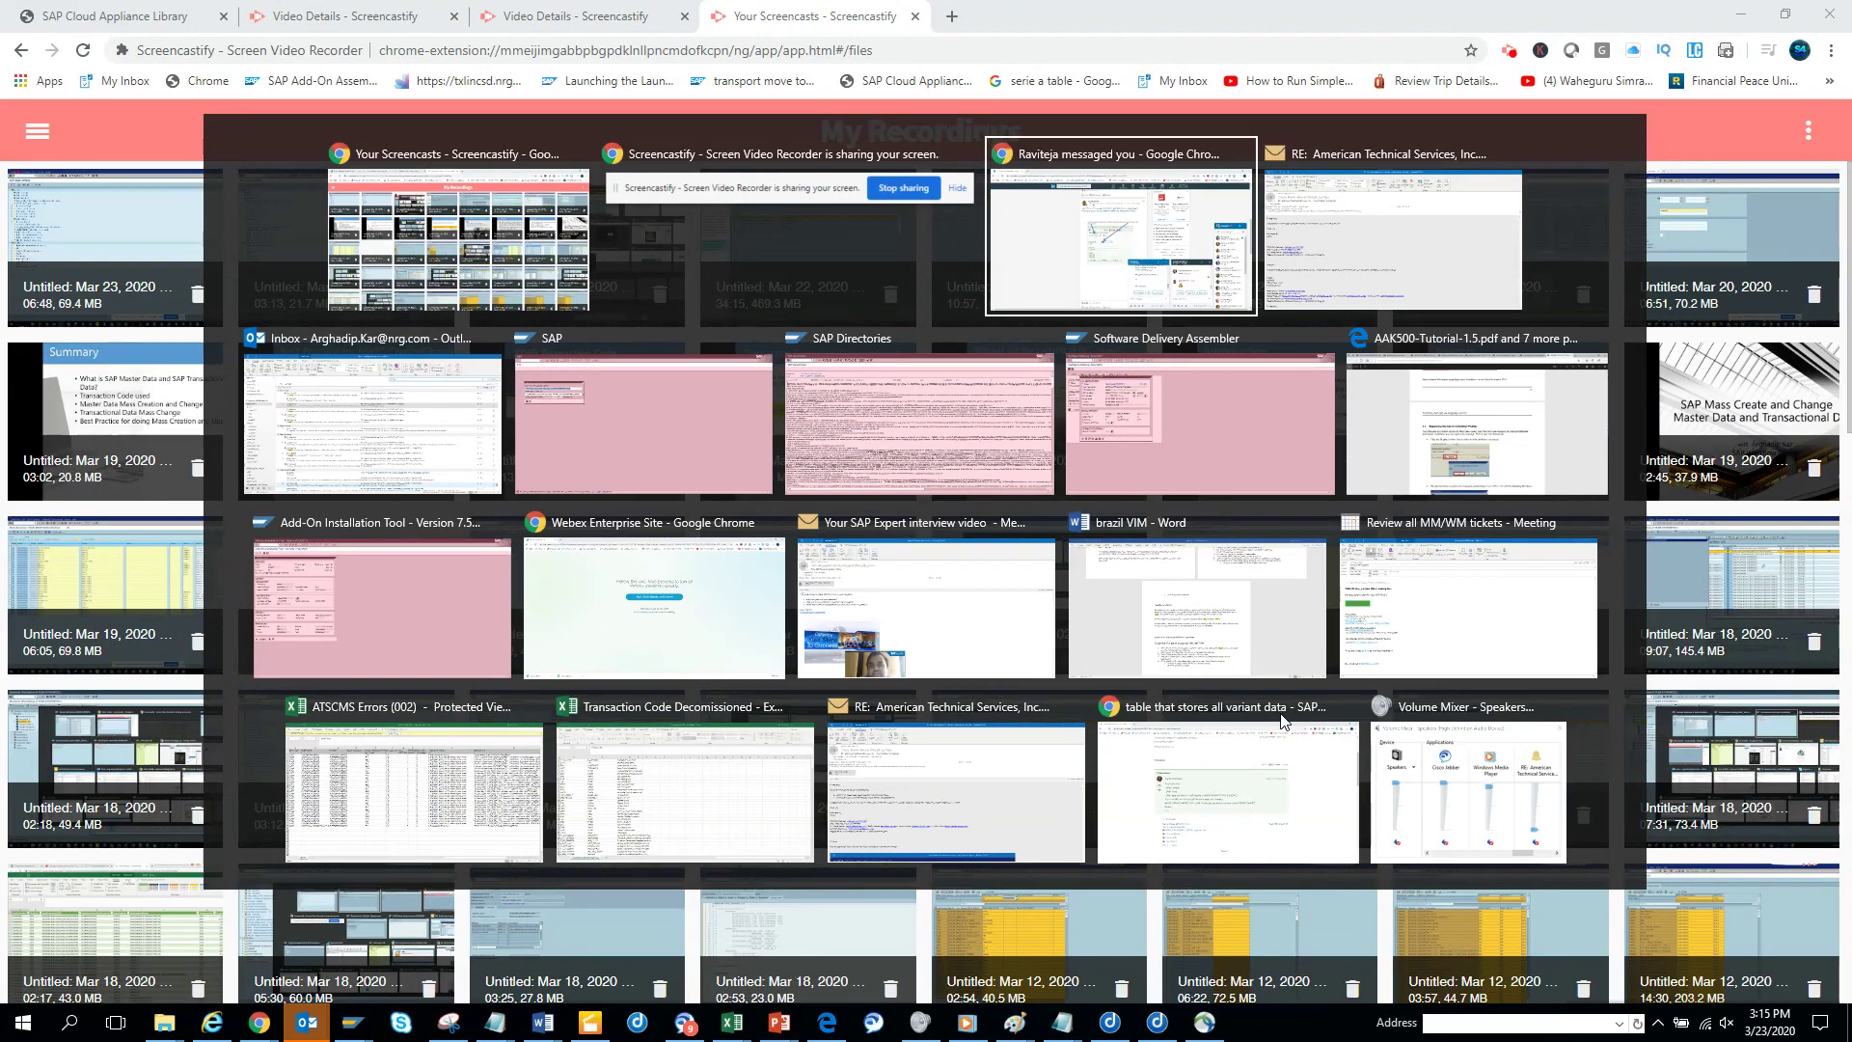
key(alt+Tab)
key(alt+Tab)
key(alt+Tab)
key(alt+Tab)
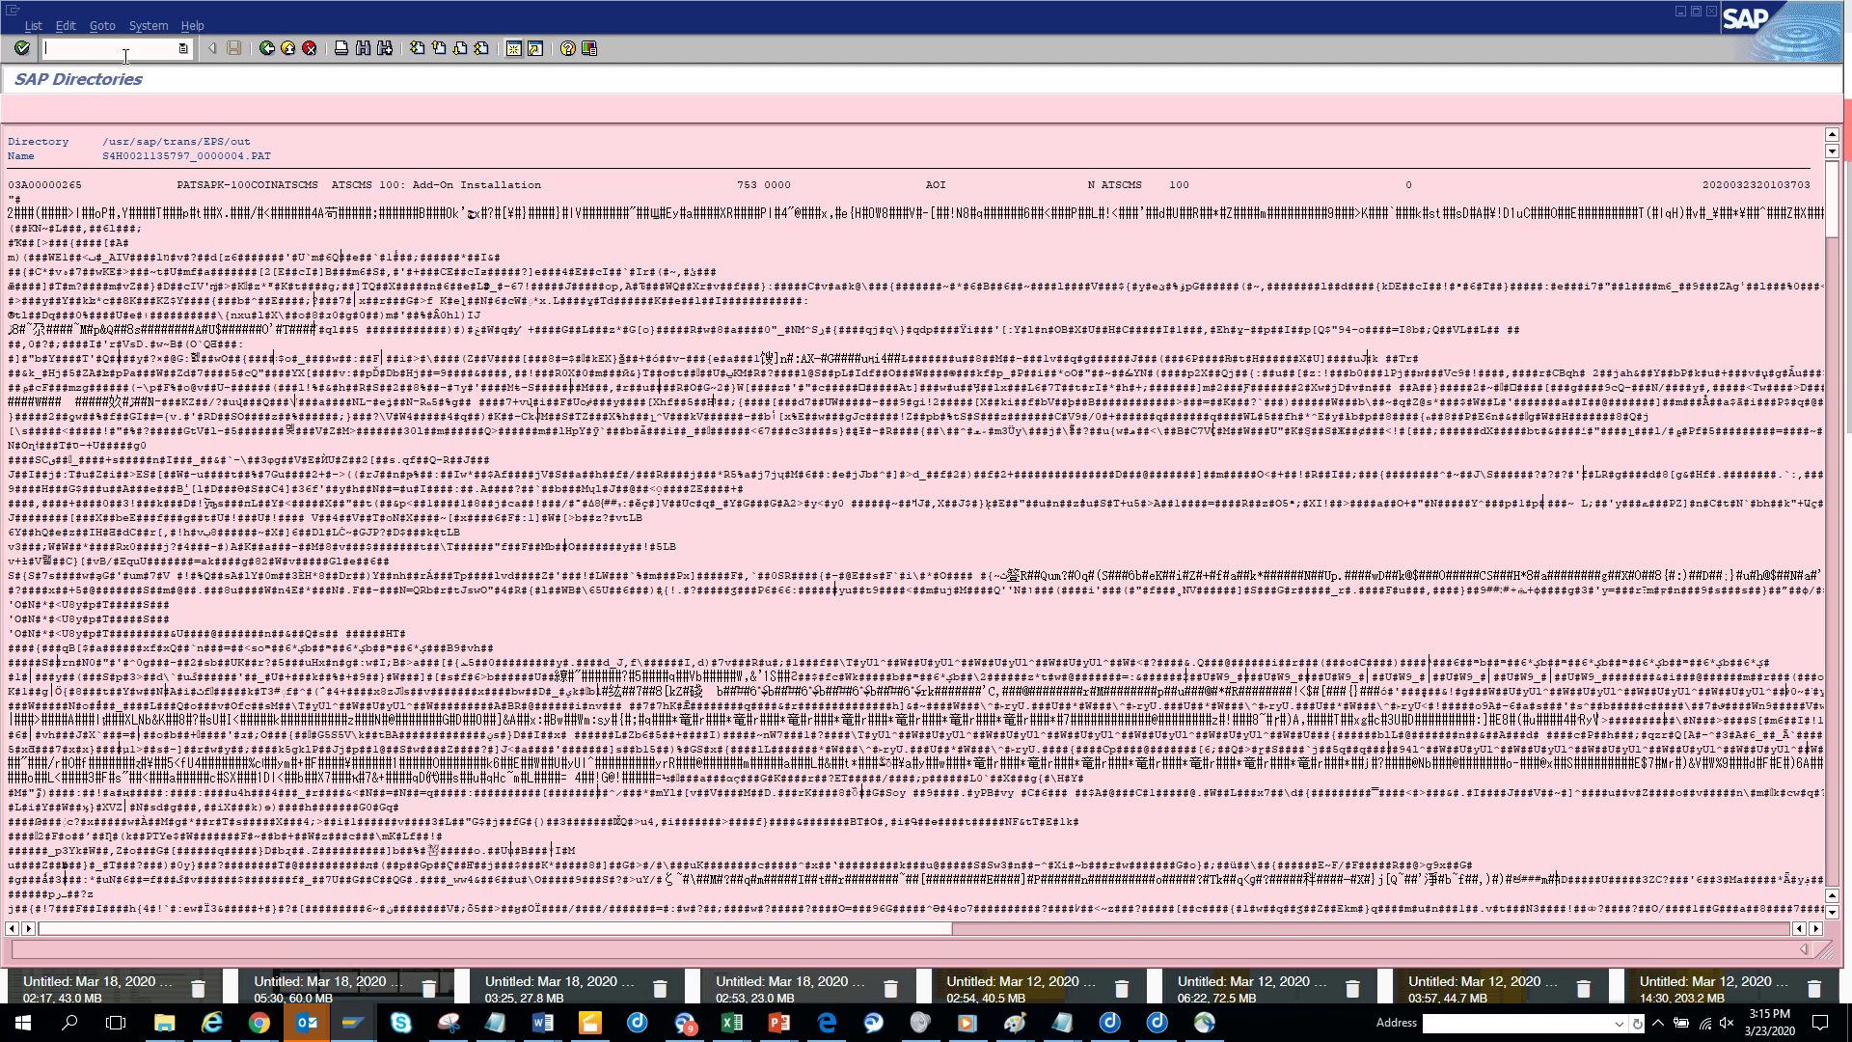
Start the Data Browser (SE16) from the SAP window, ready for table PRGN_CORR2.
text(/nse16)
key(Return)
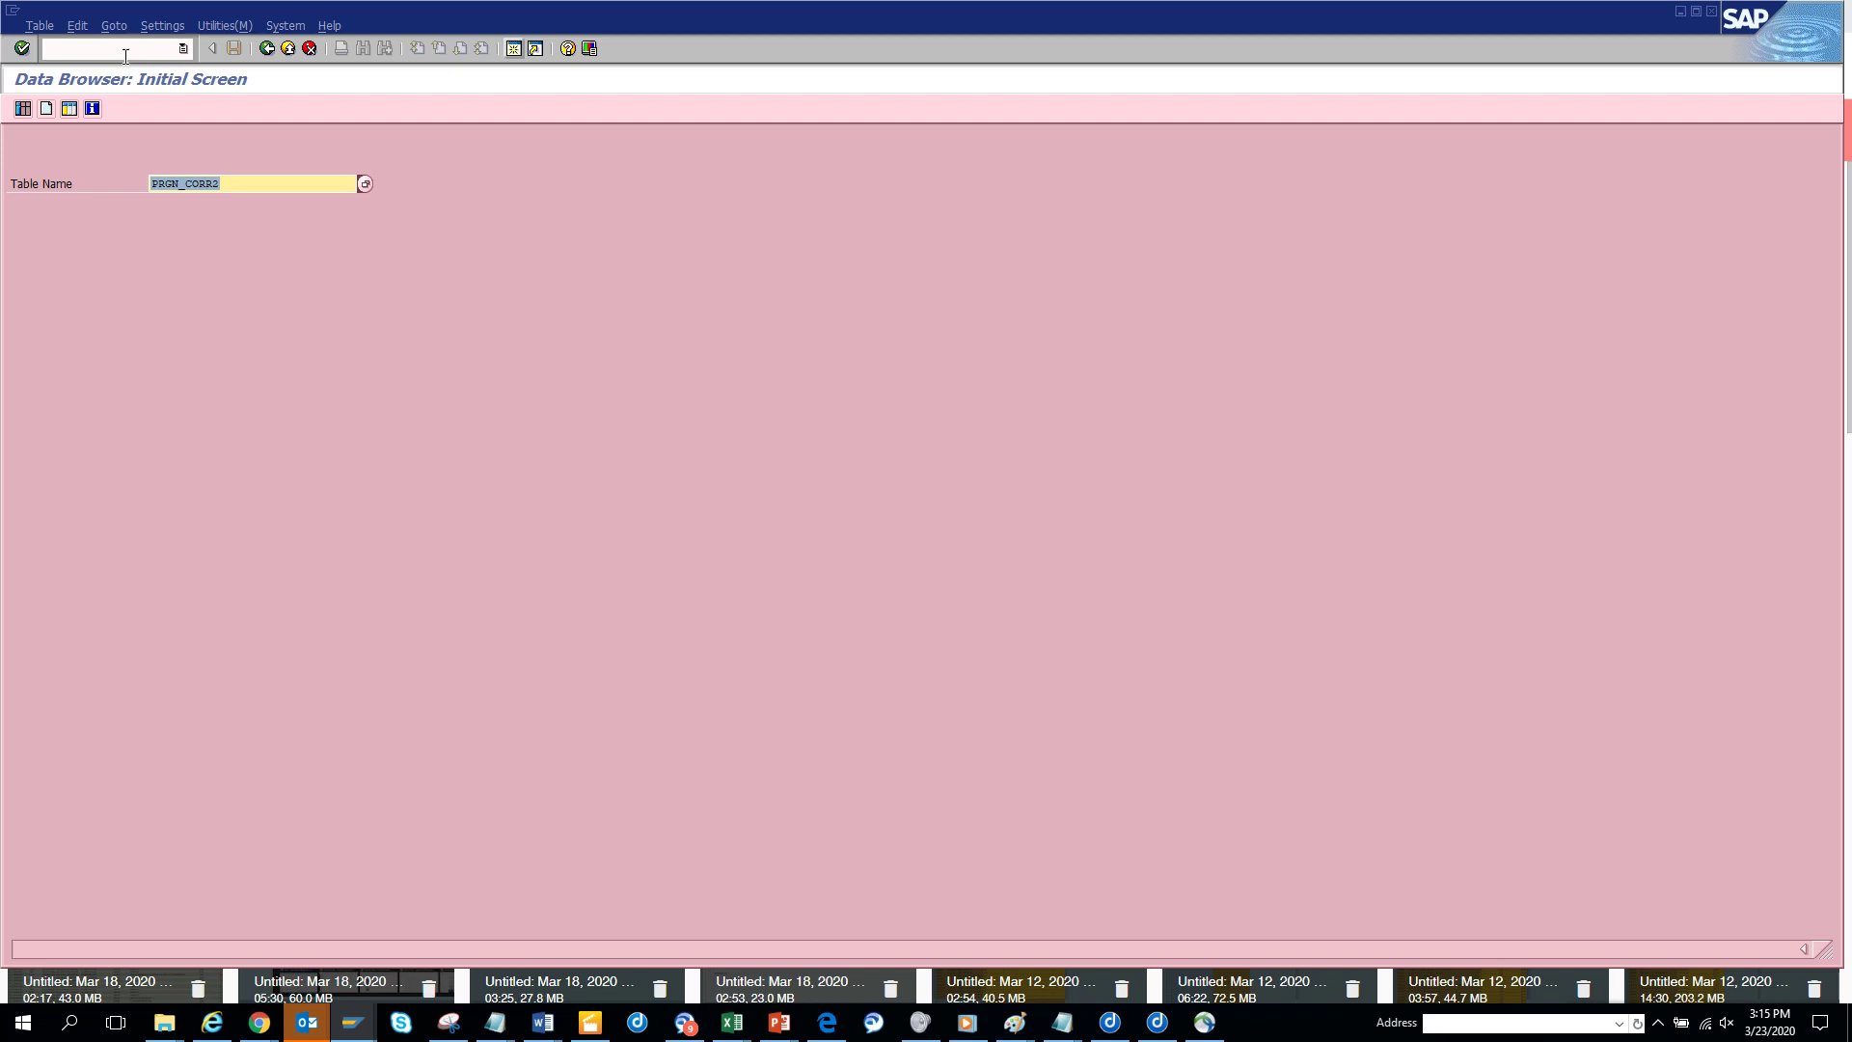
click(160, 50)
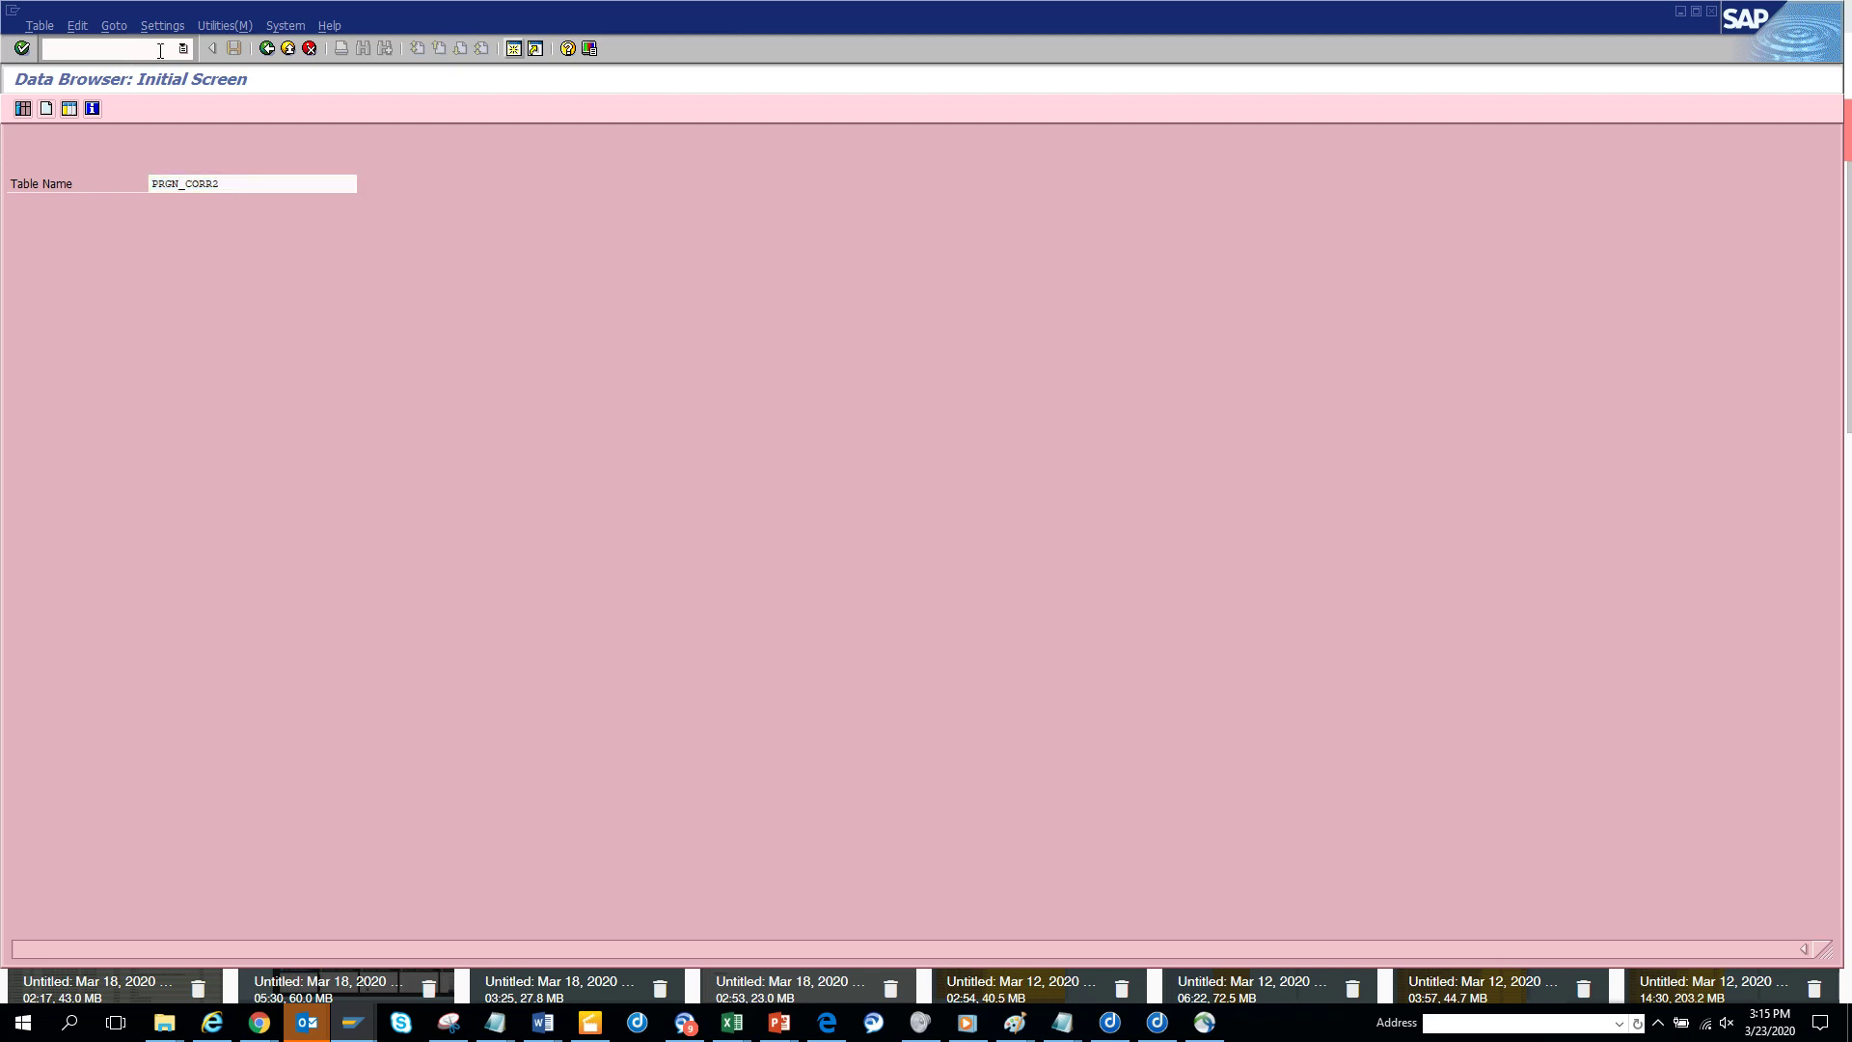
text(/nse16)
key(Return)
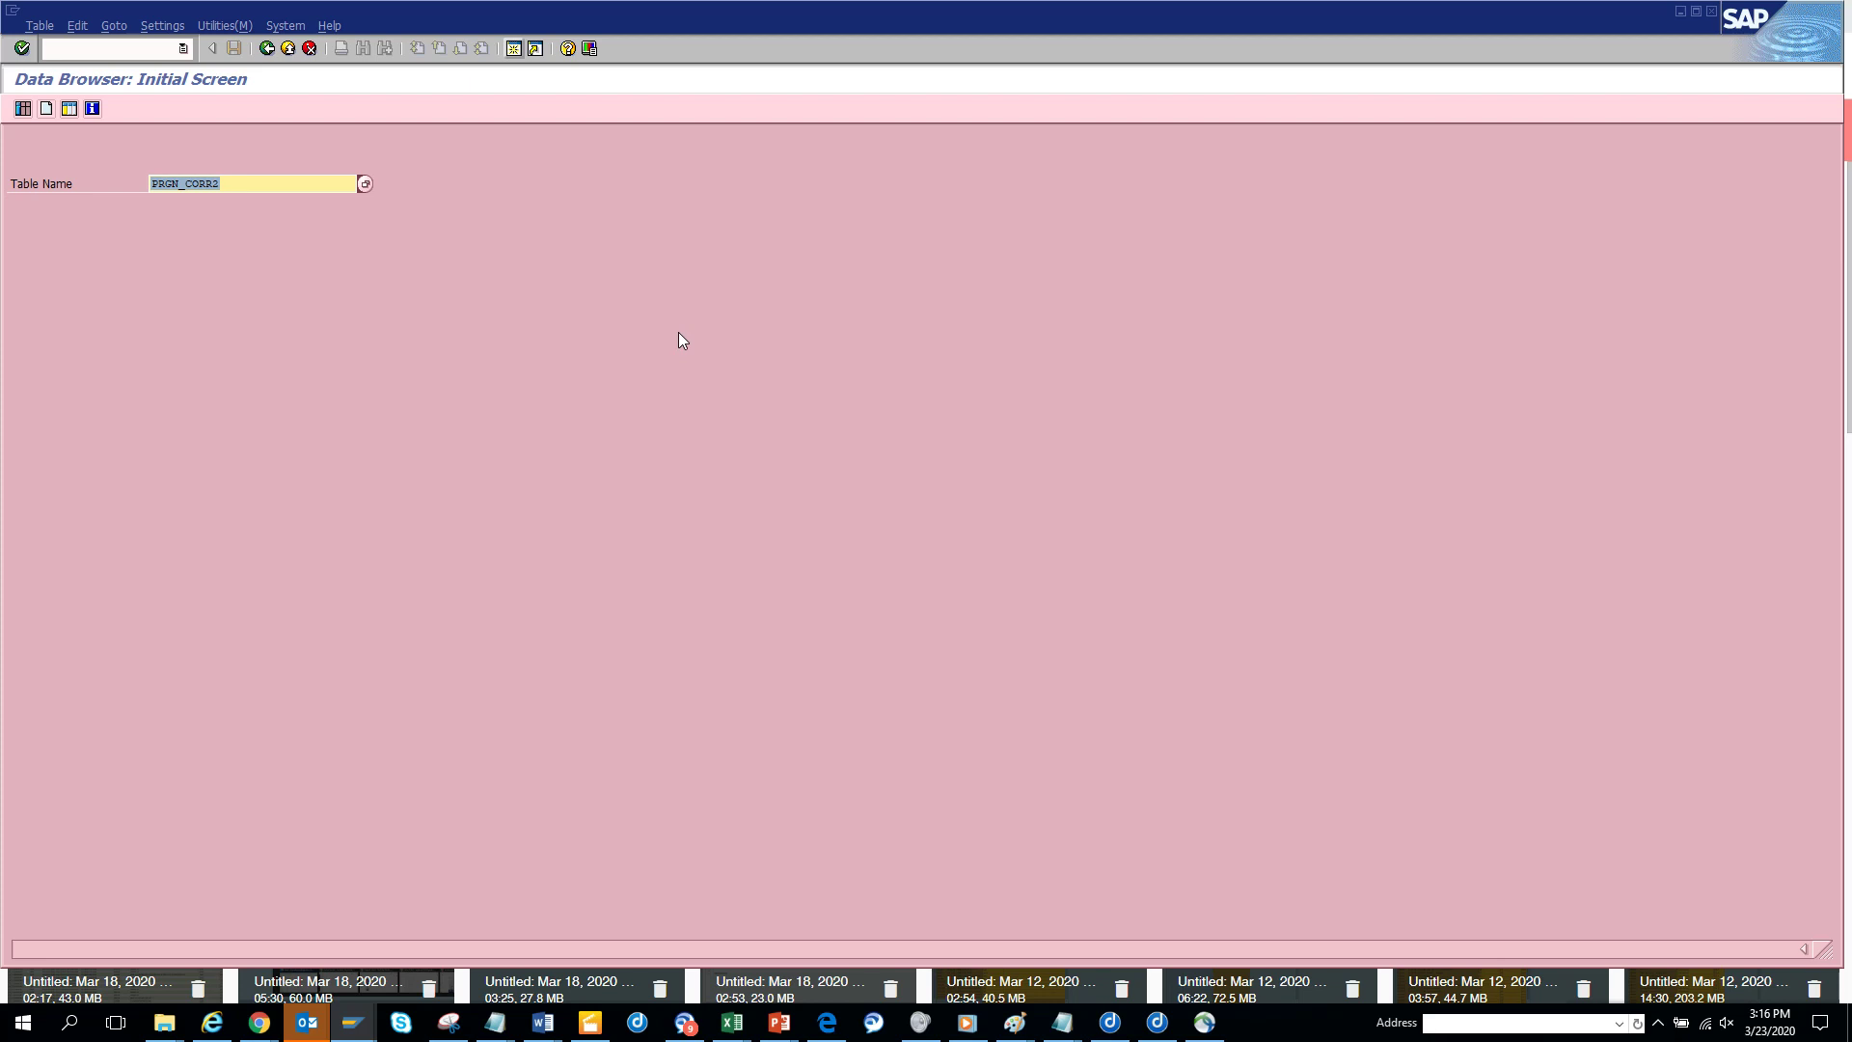
List PRGN_CORR2 entries for release 75* with the 200-hit limit changed, showing 338 tcode pairs.
click(1697, 13)
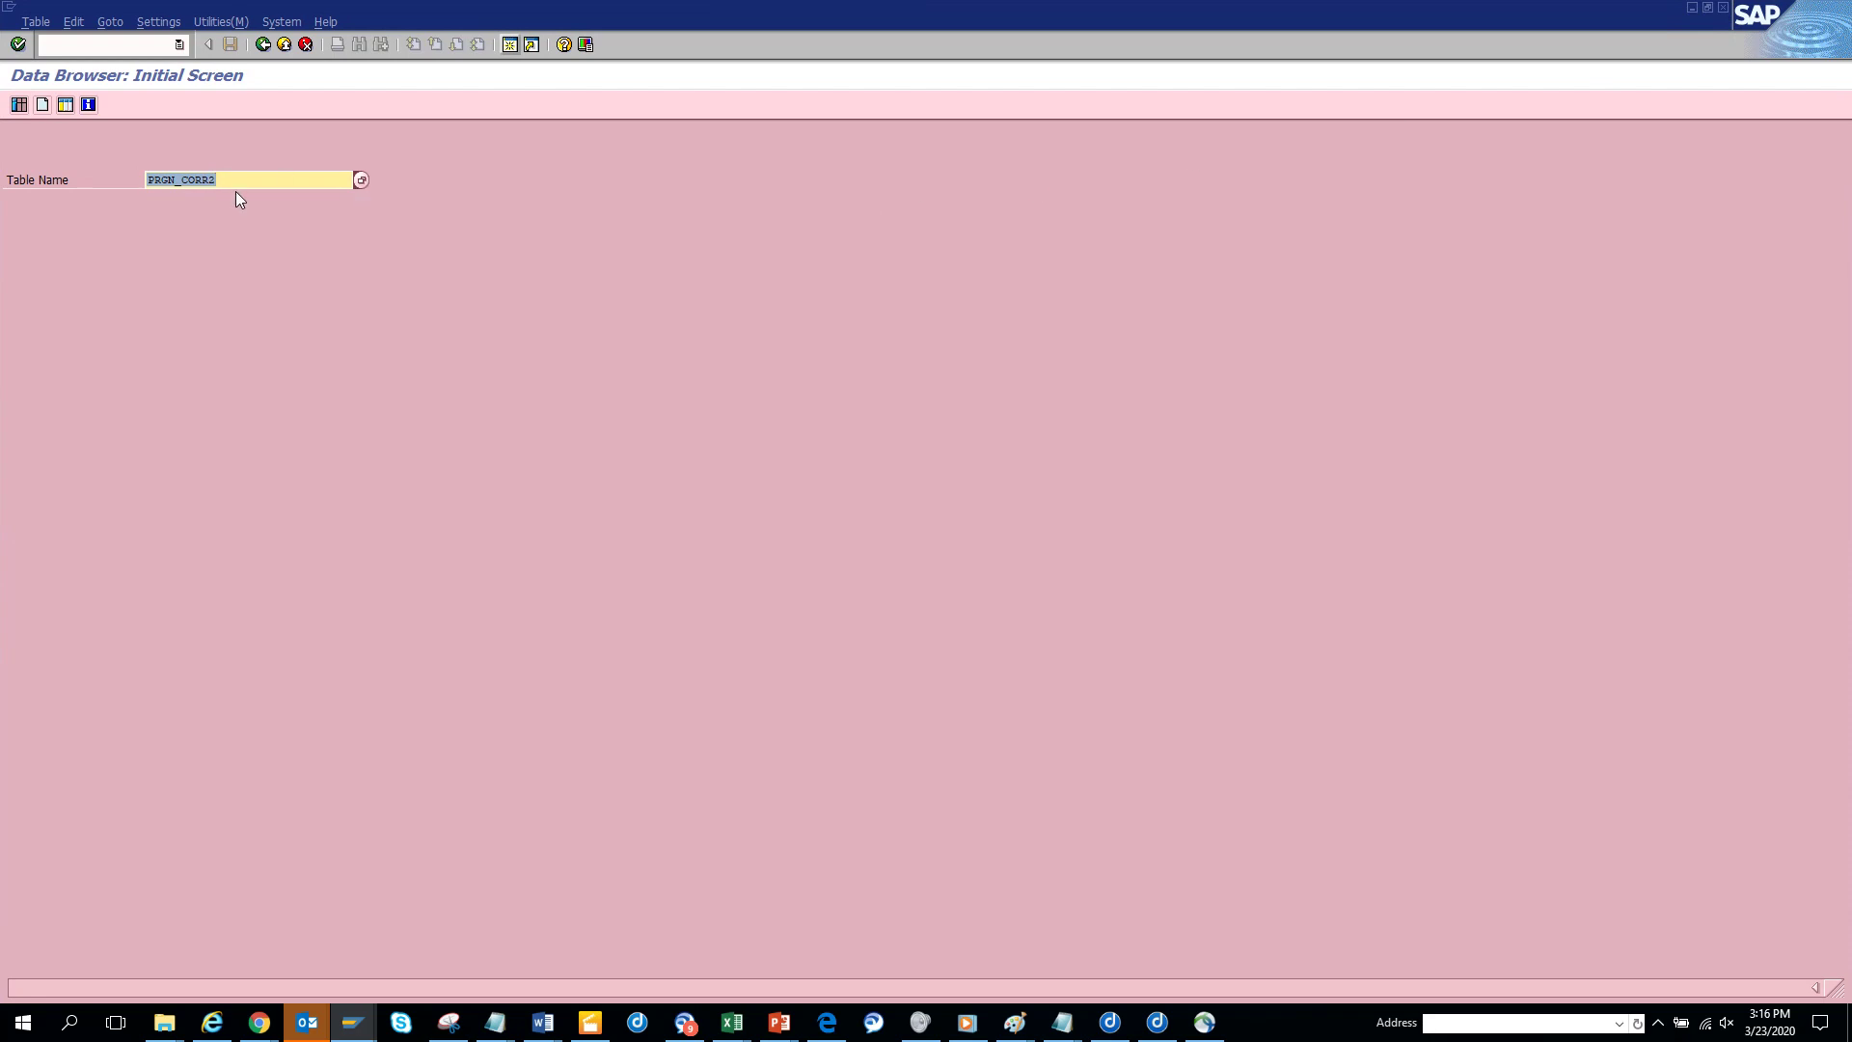
click(259, 181)
key(Return)
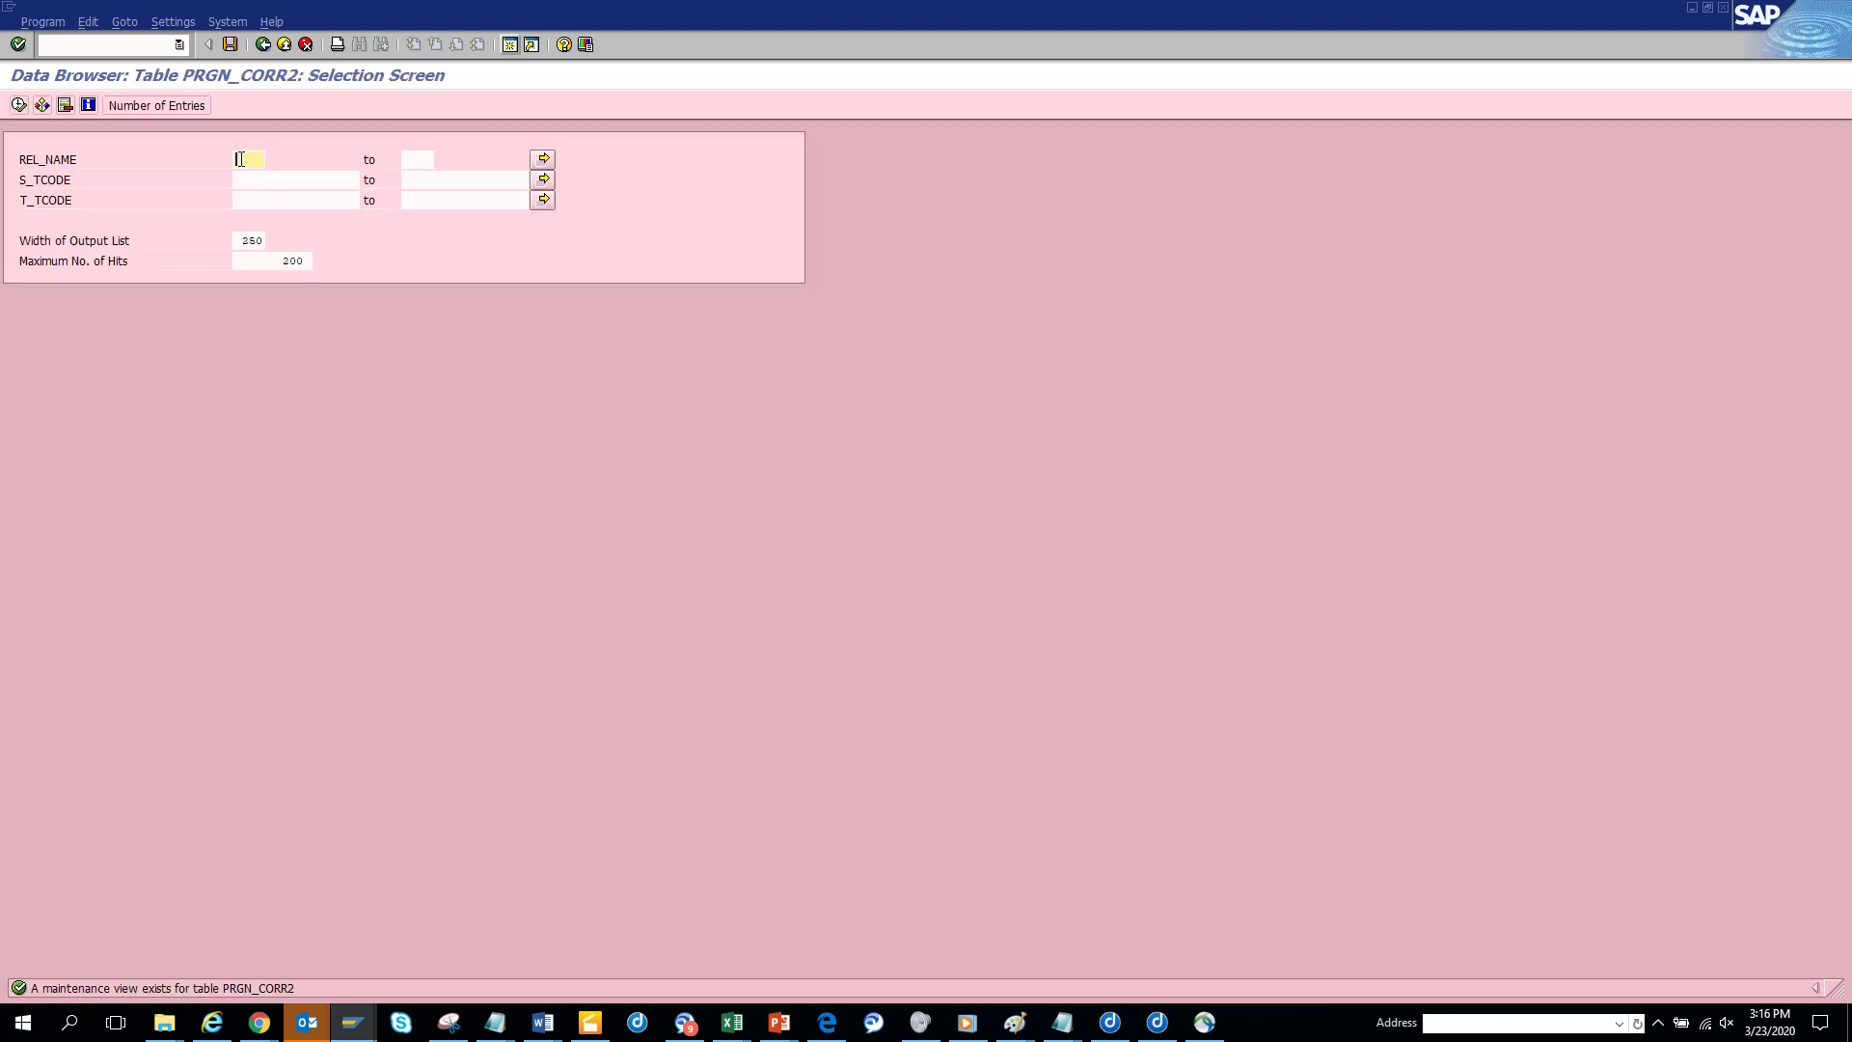
click(242, 159)
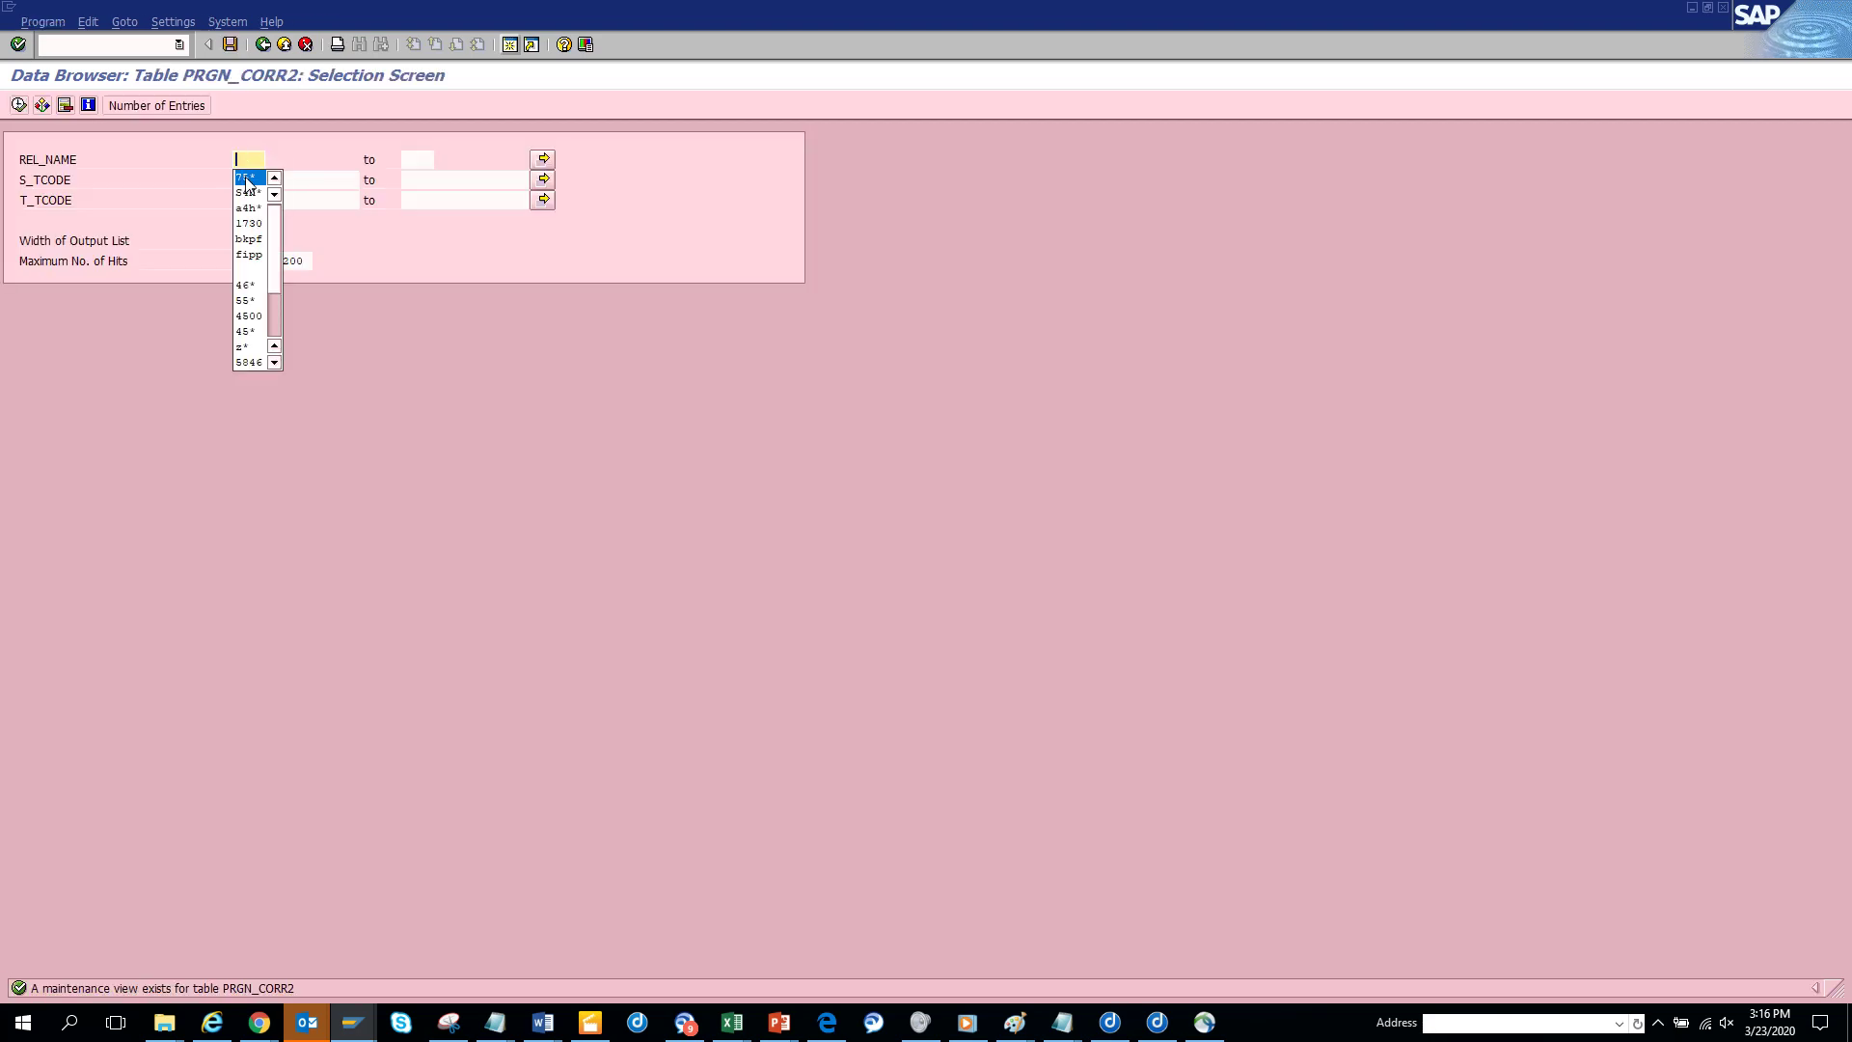
click(245, 178)
click(280, 262)
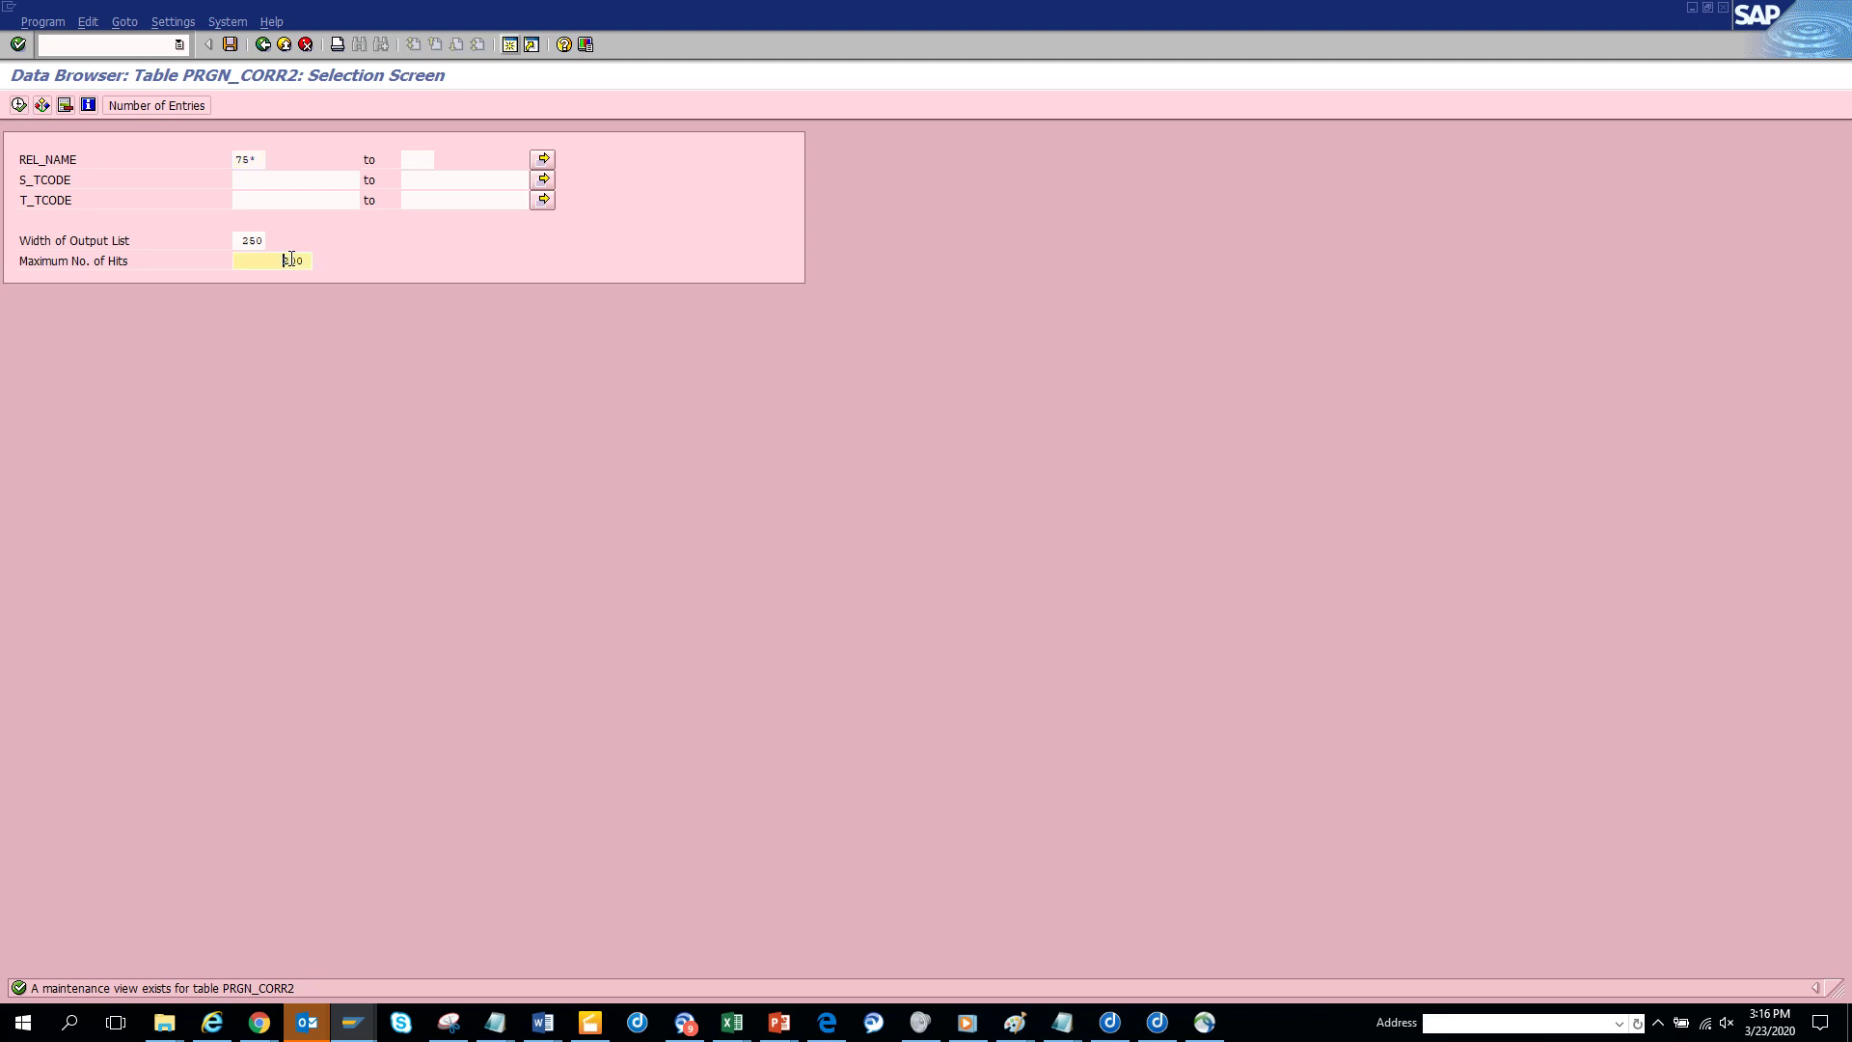
key(BackSpace)
key(BackSpace)
key(BackSpace)
click(19, 104)
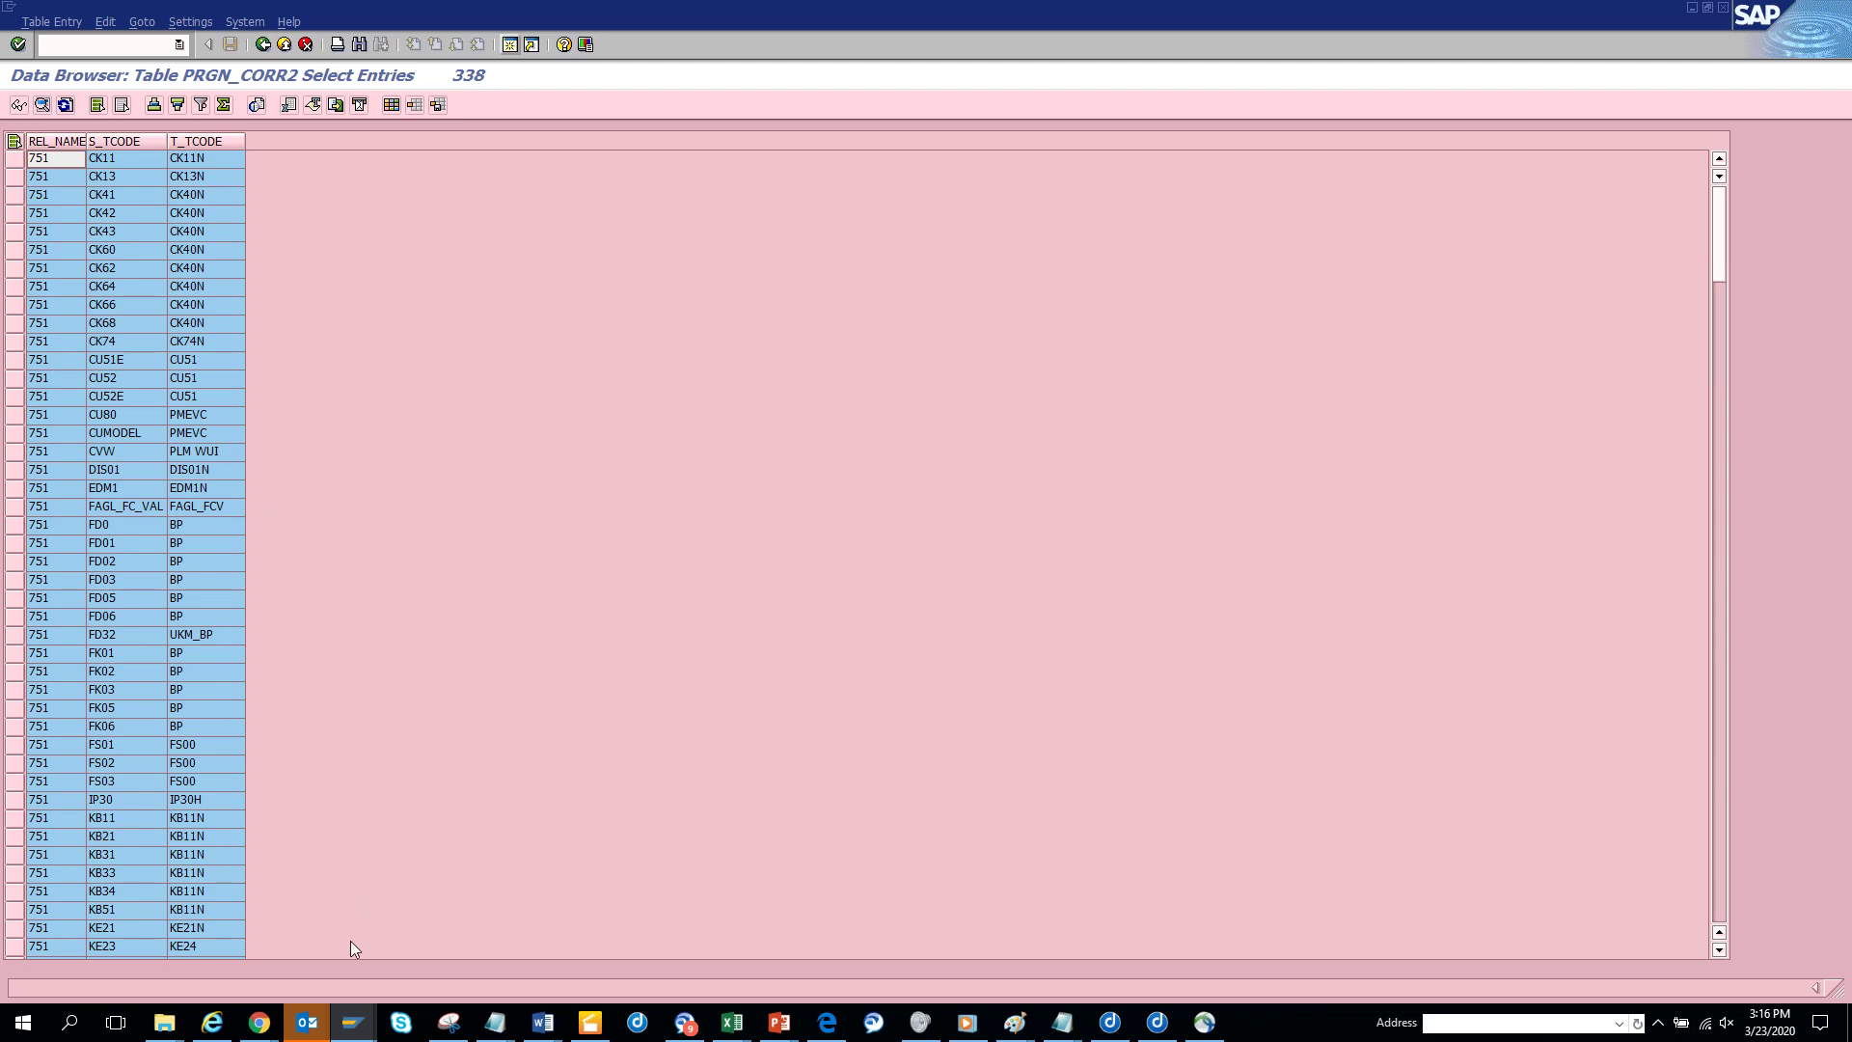
mouse_move(357, 1014)
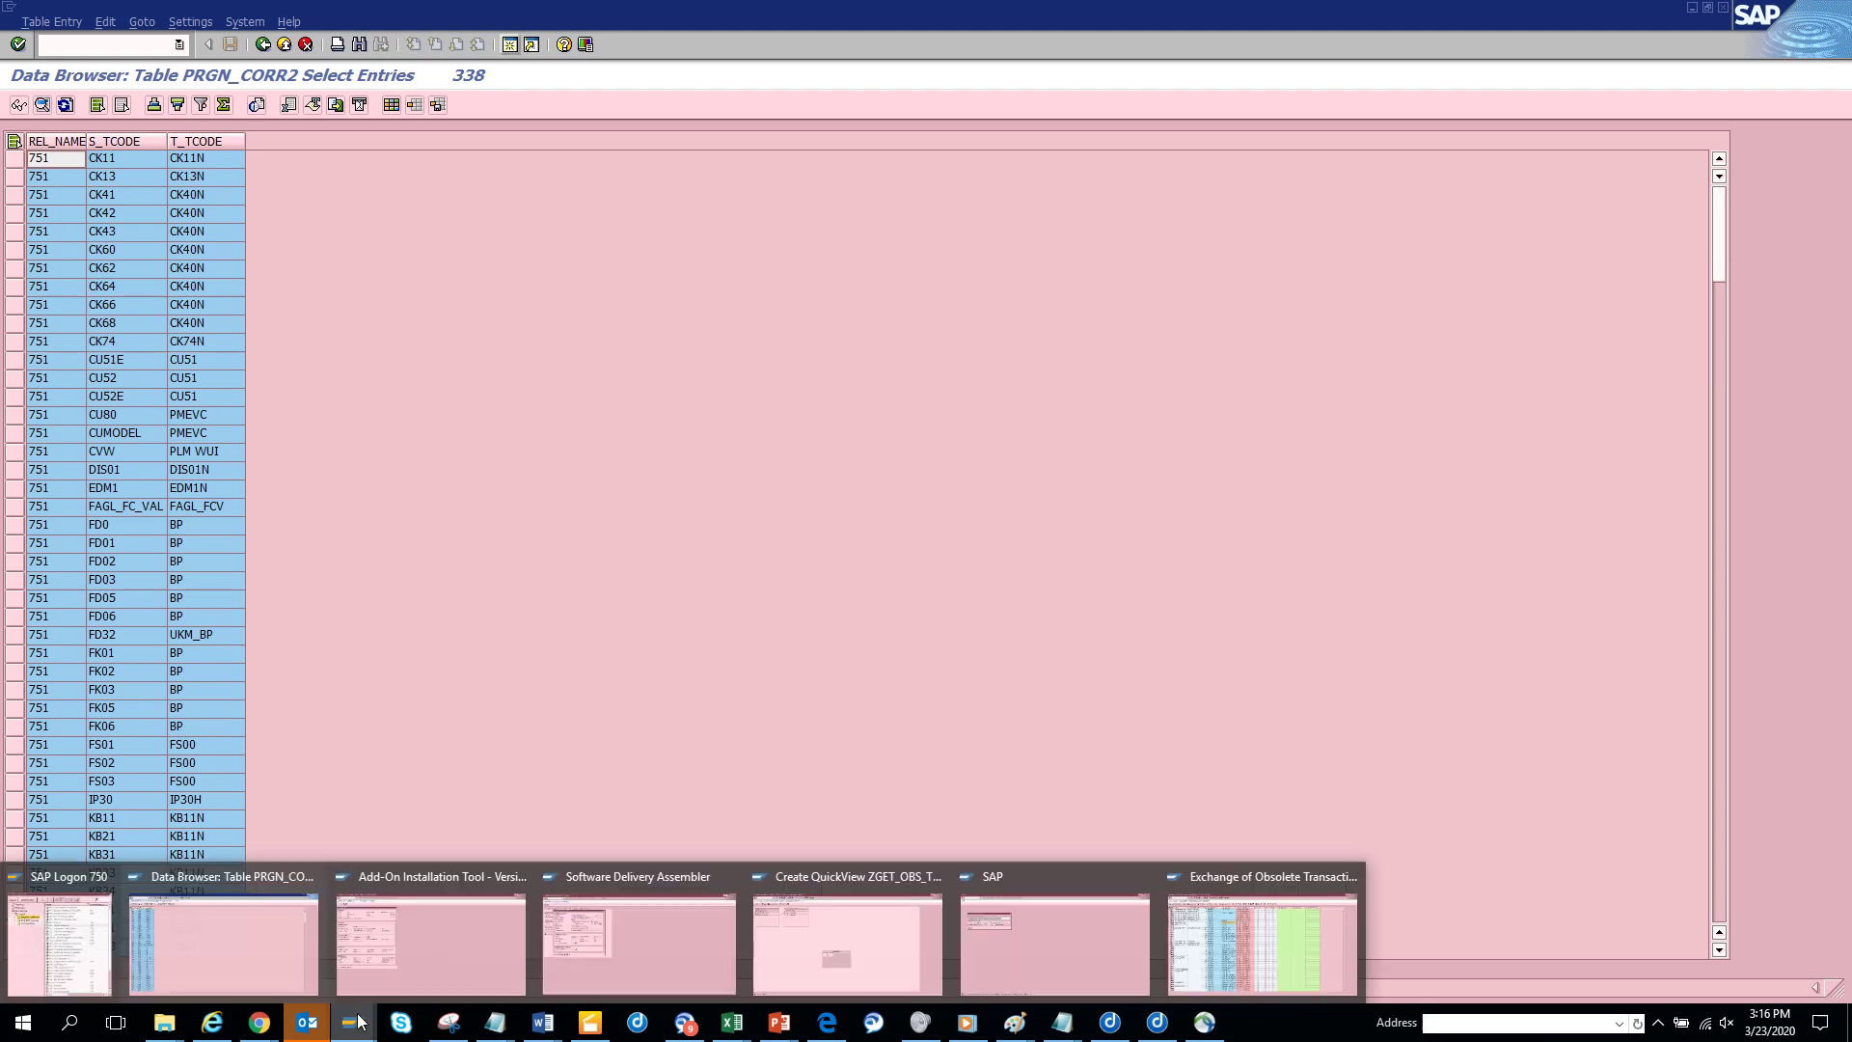
Switch back to SAP and close the installed software list and system status details.
click(461, 939)
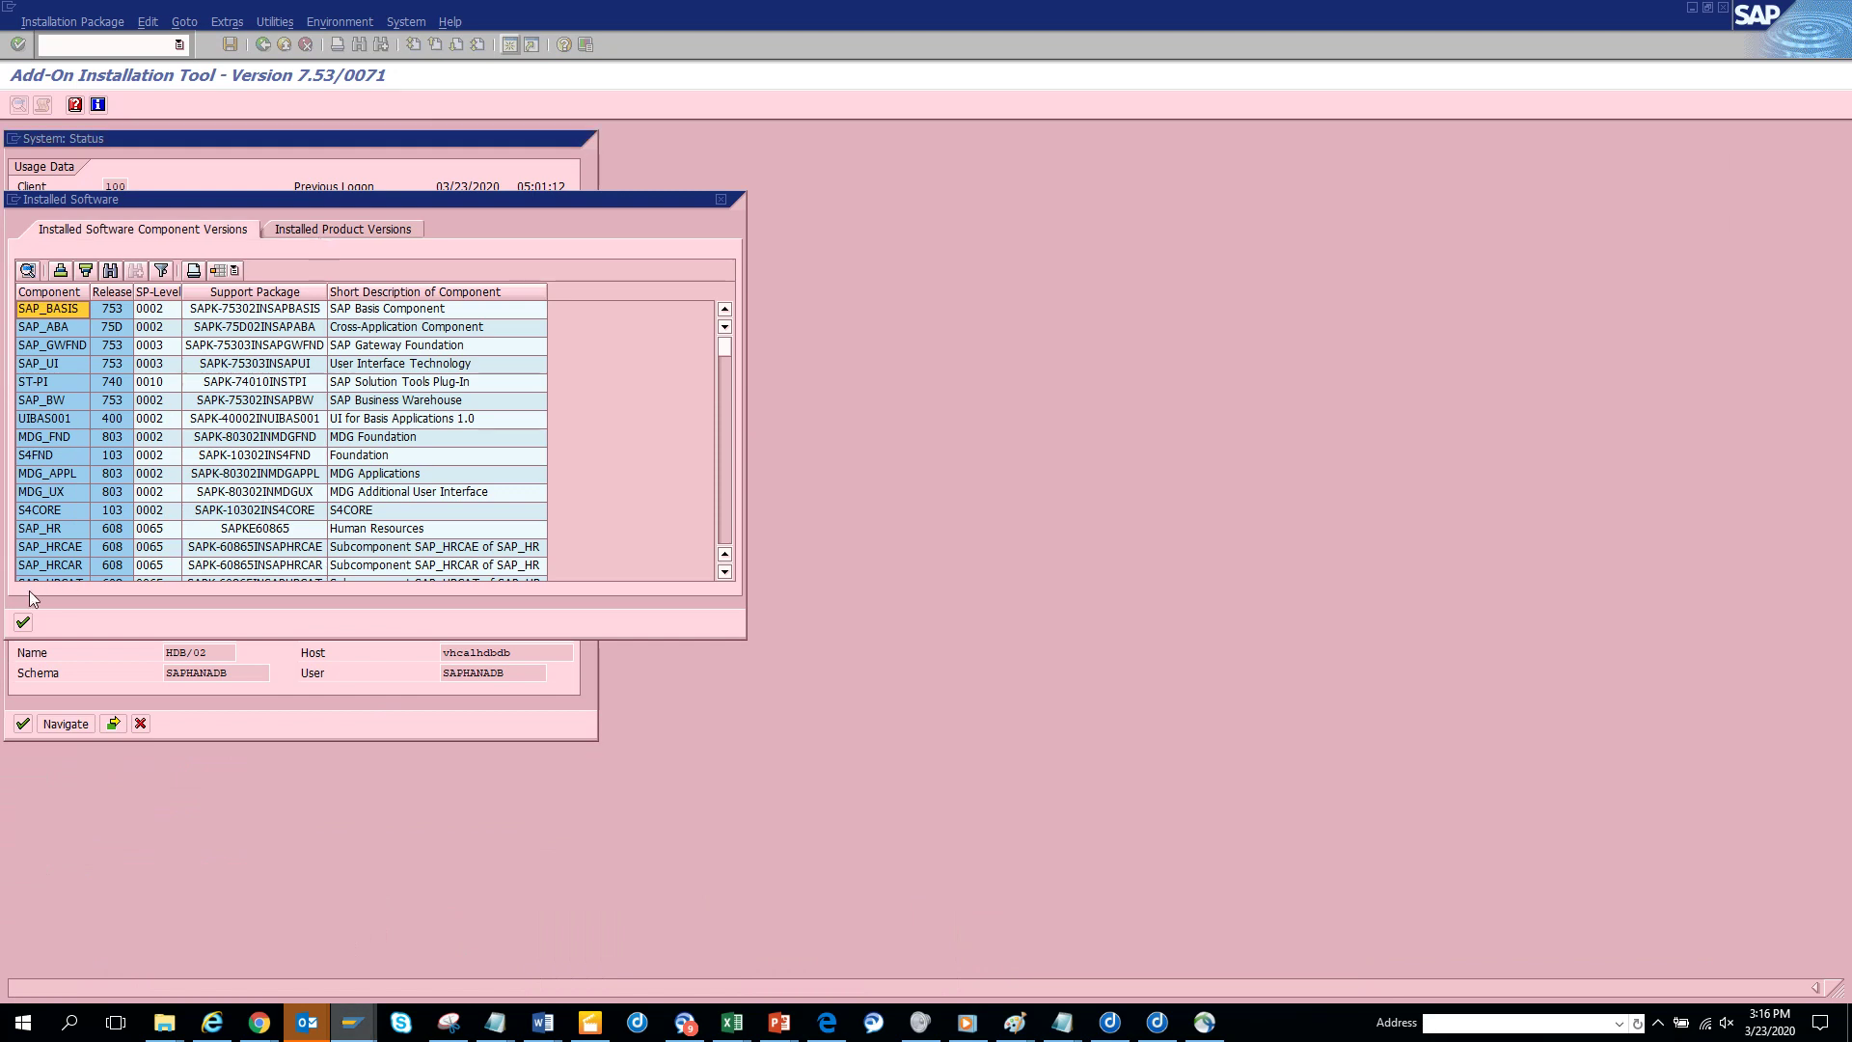
click(22, 622)
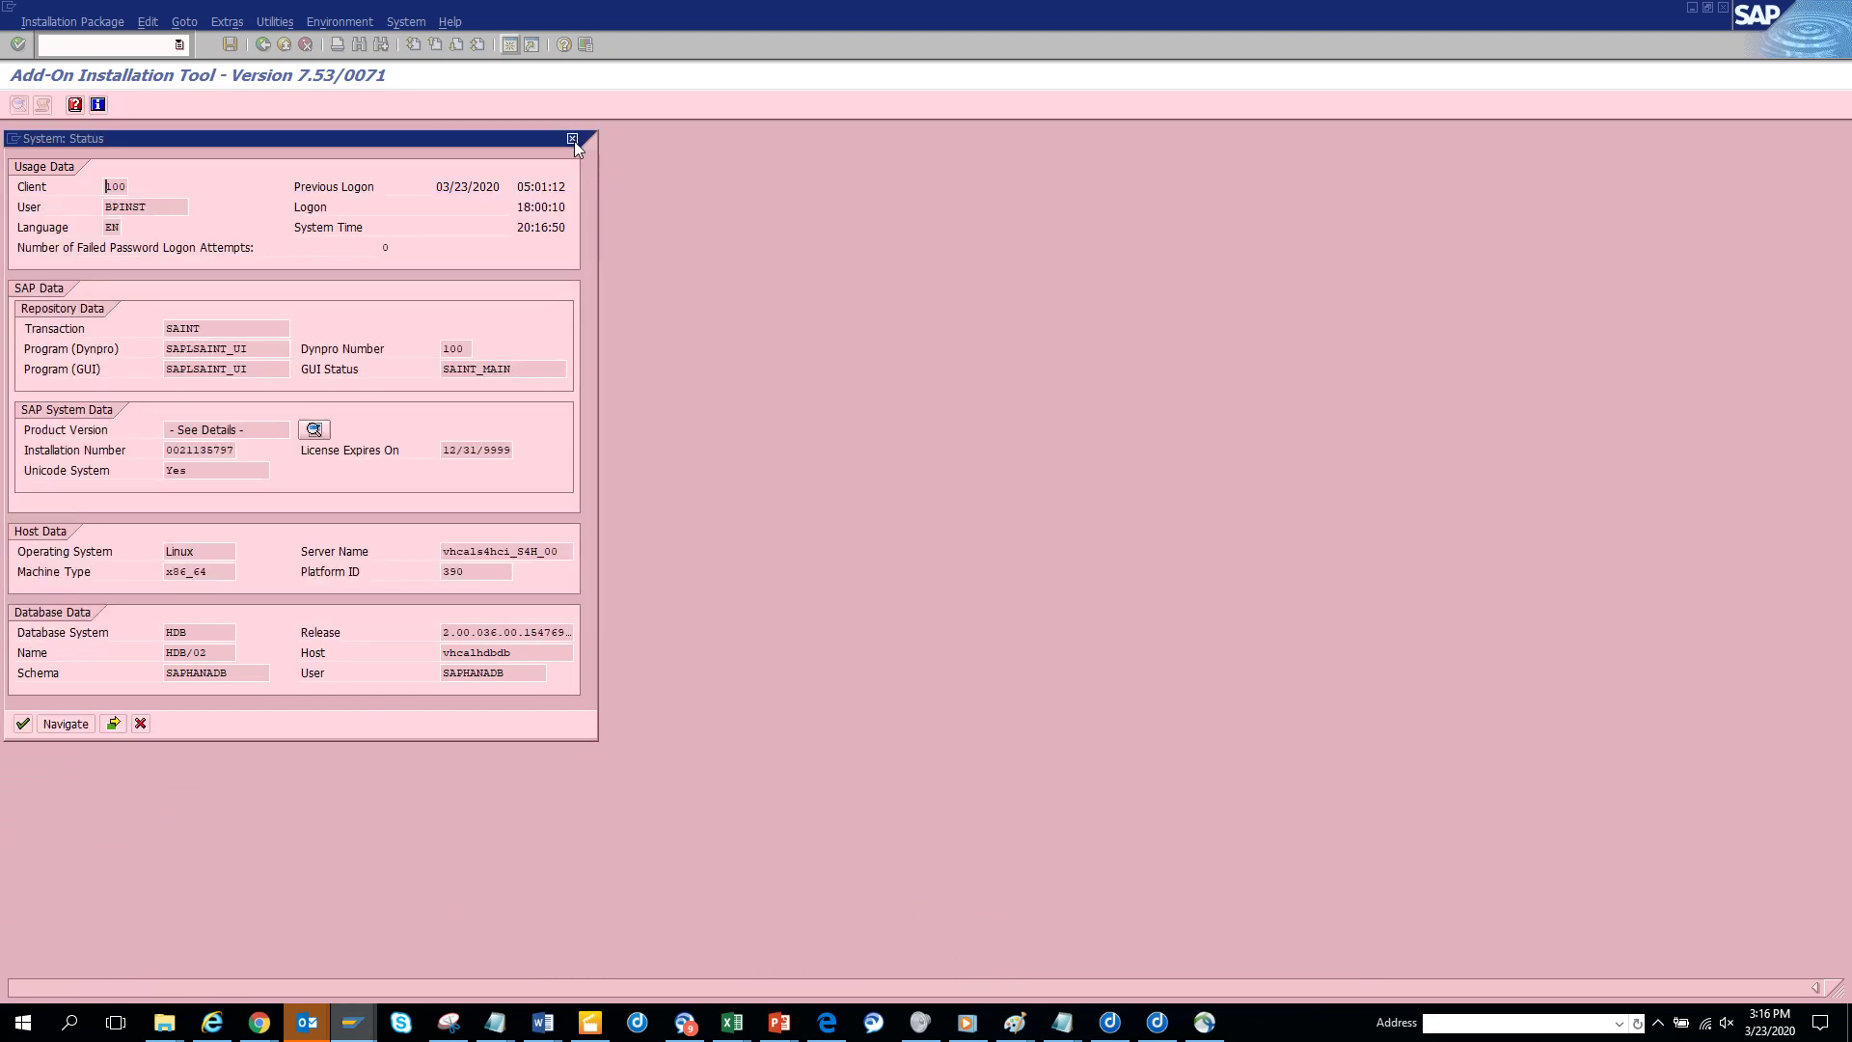
click(572, 139)
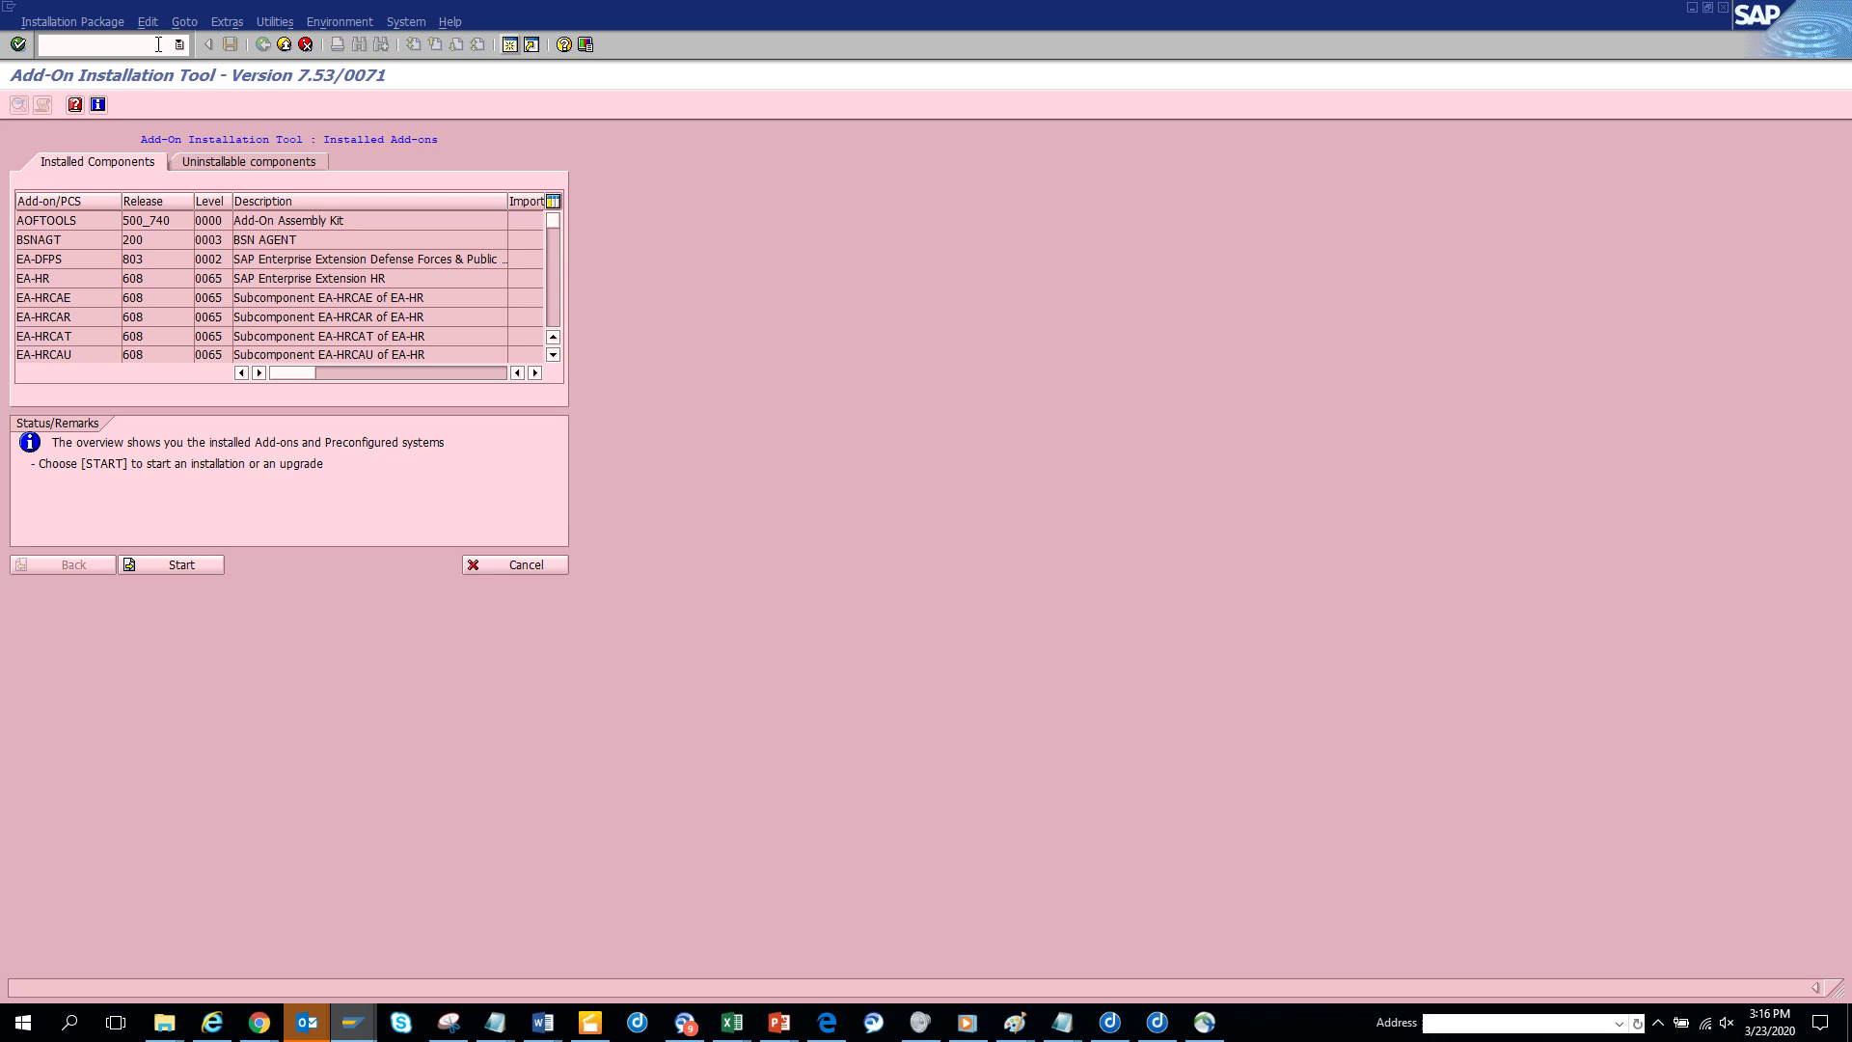
Launch QuickViewer (SQVI) and exit the open ZGET_OBS_TCODE editing session without saving.
text(/nsqvi)
key(Return)
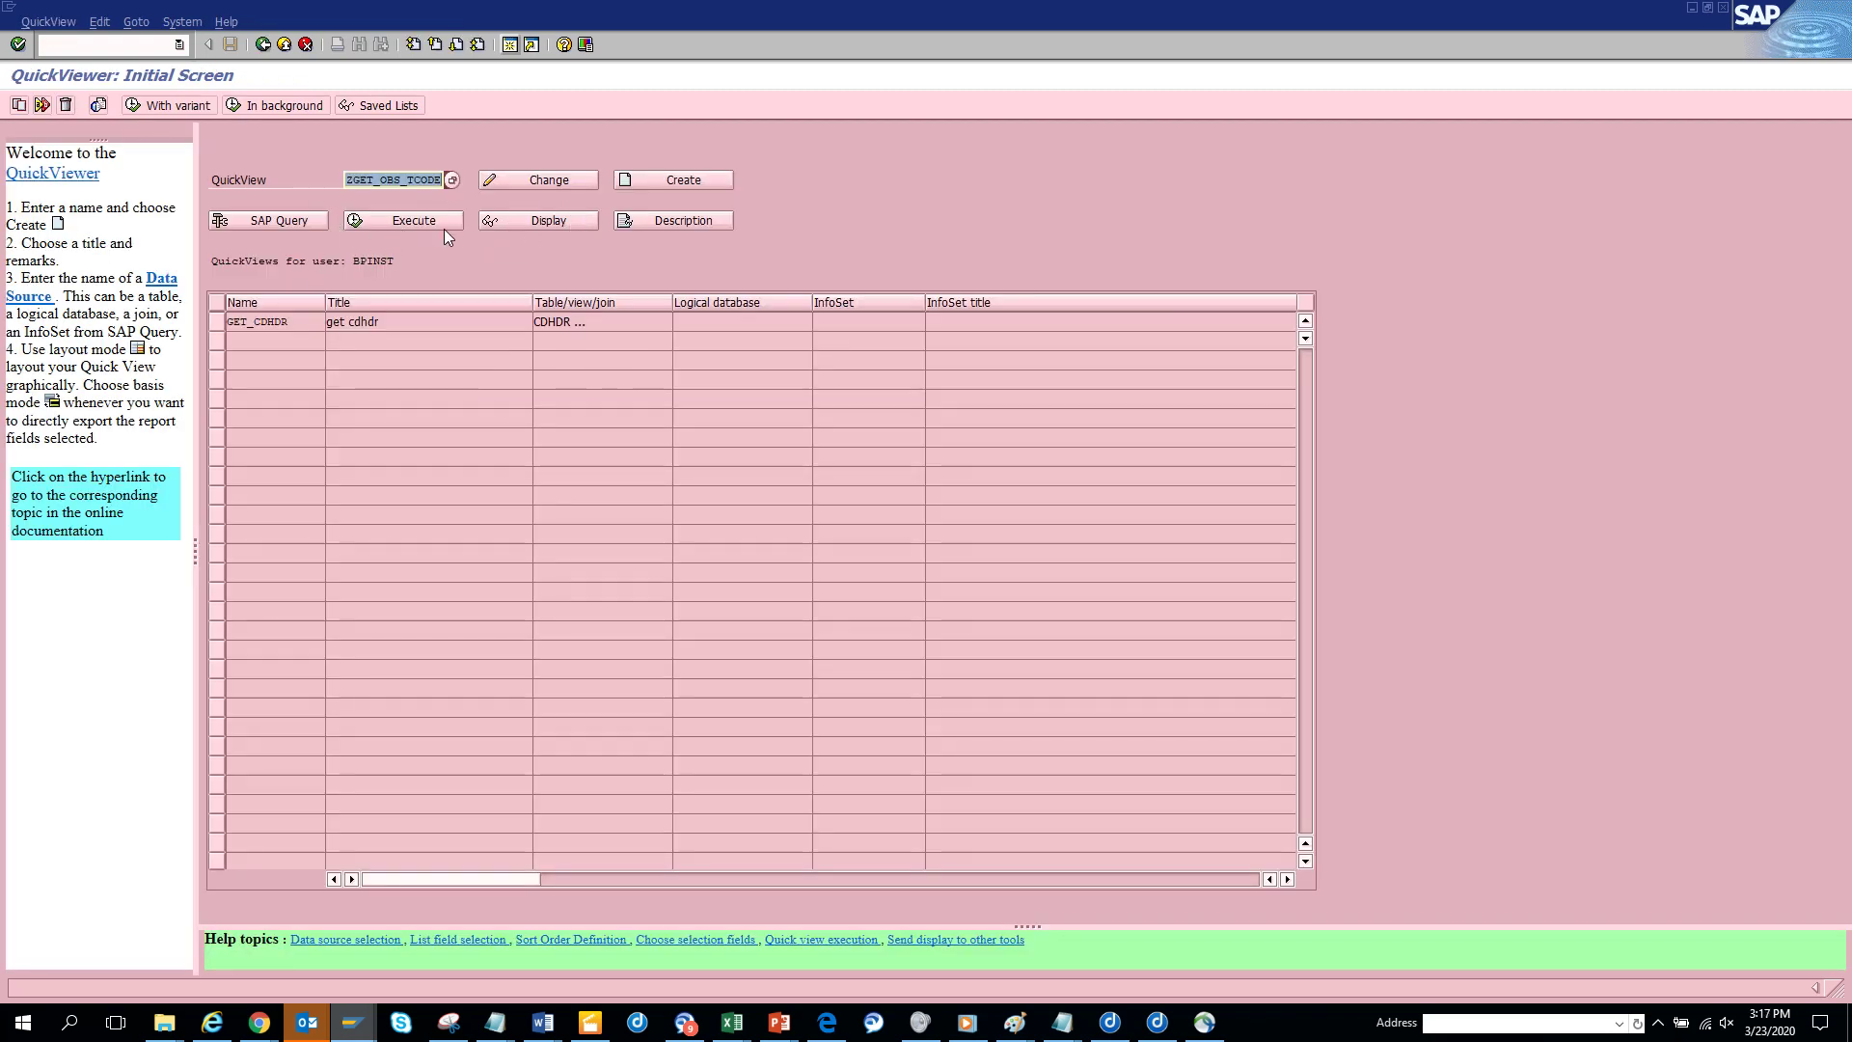
click(533, 179)
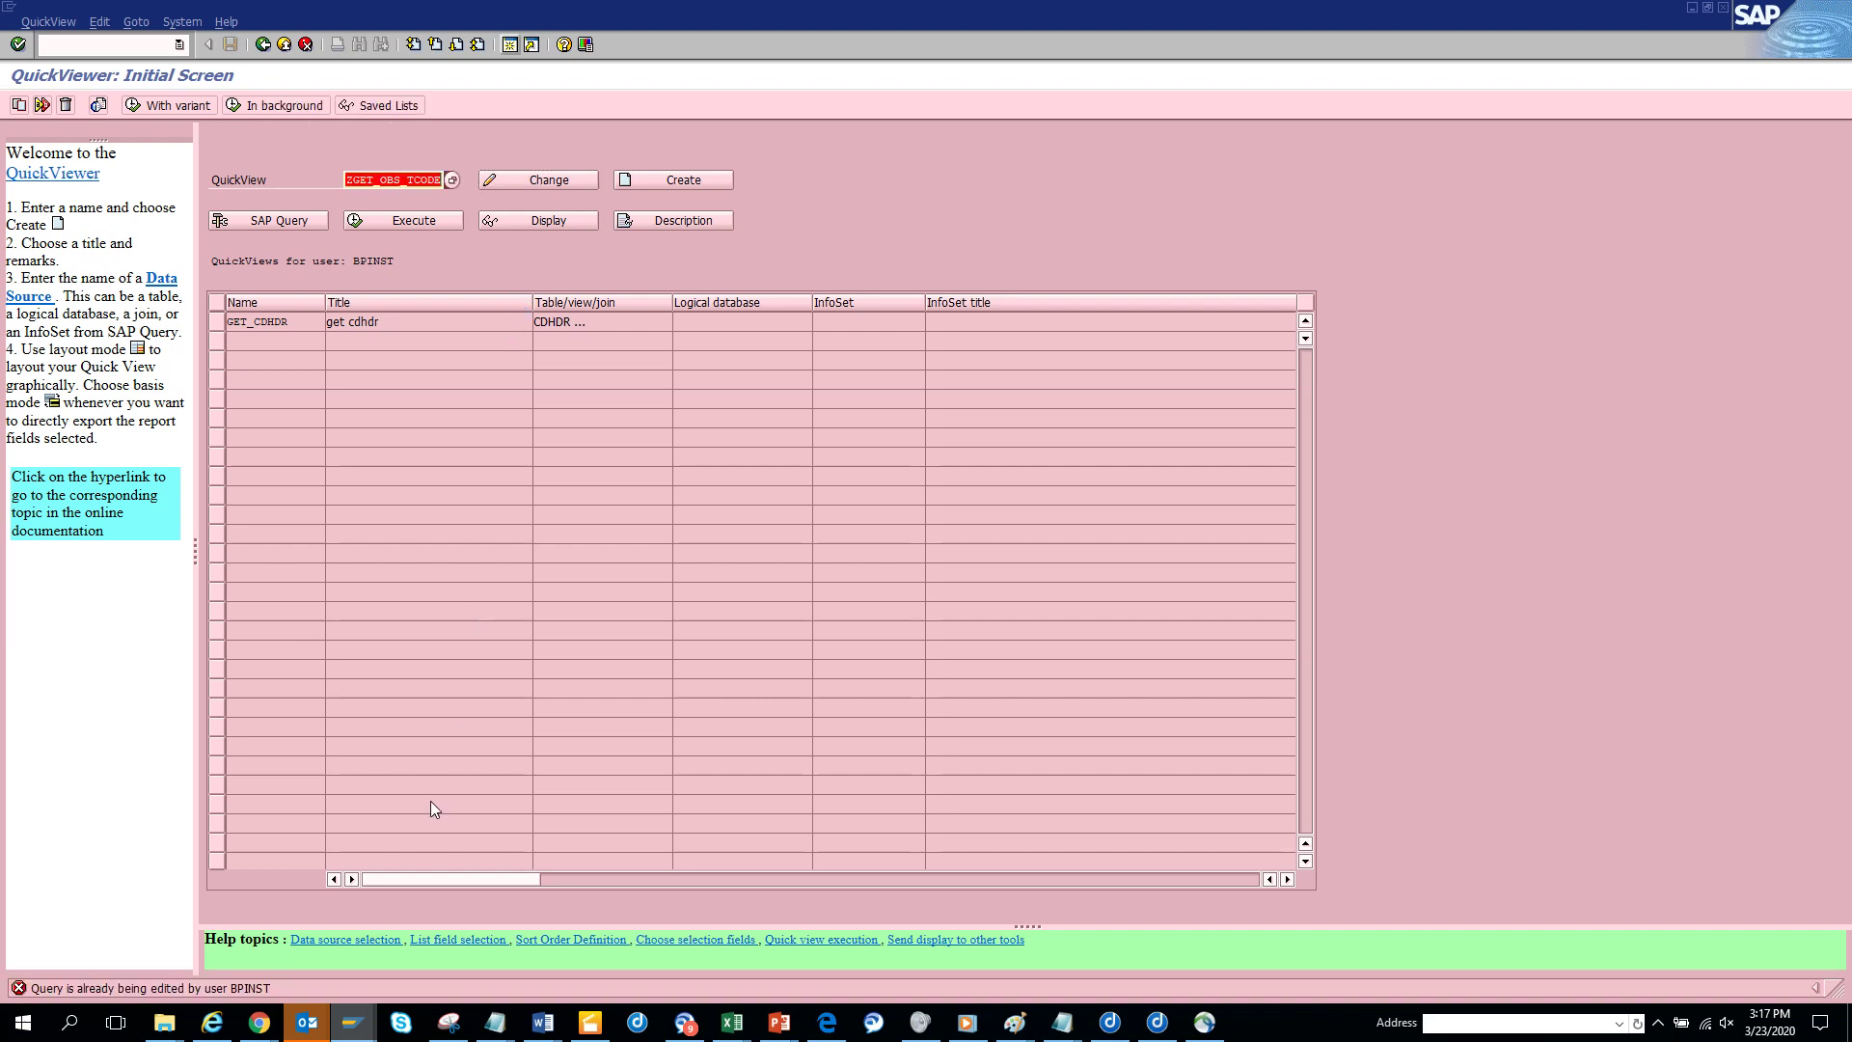
mouse_move(353, 1022)
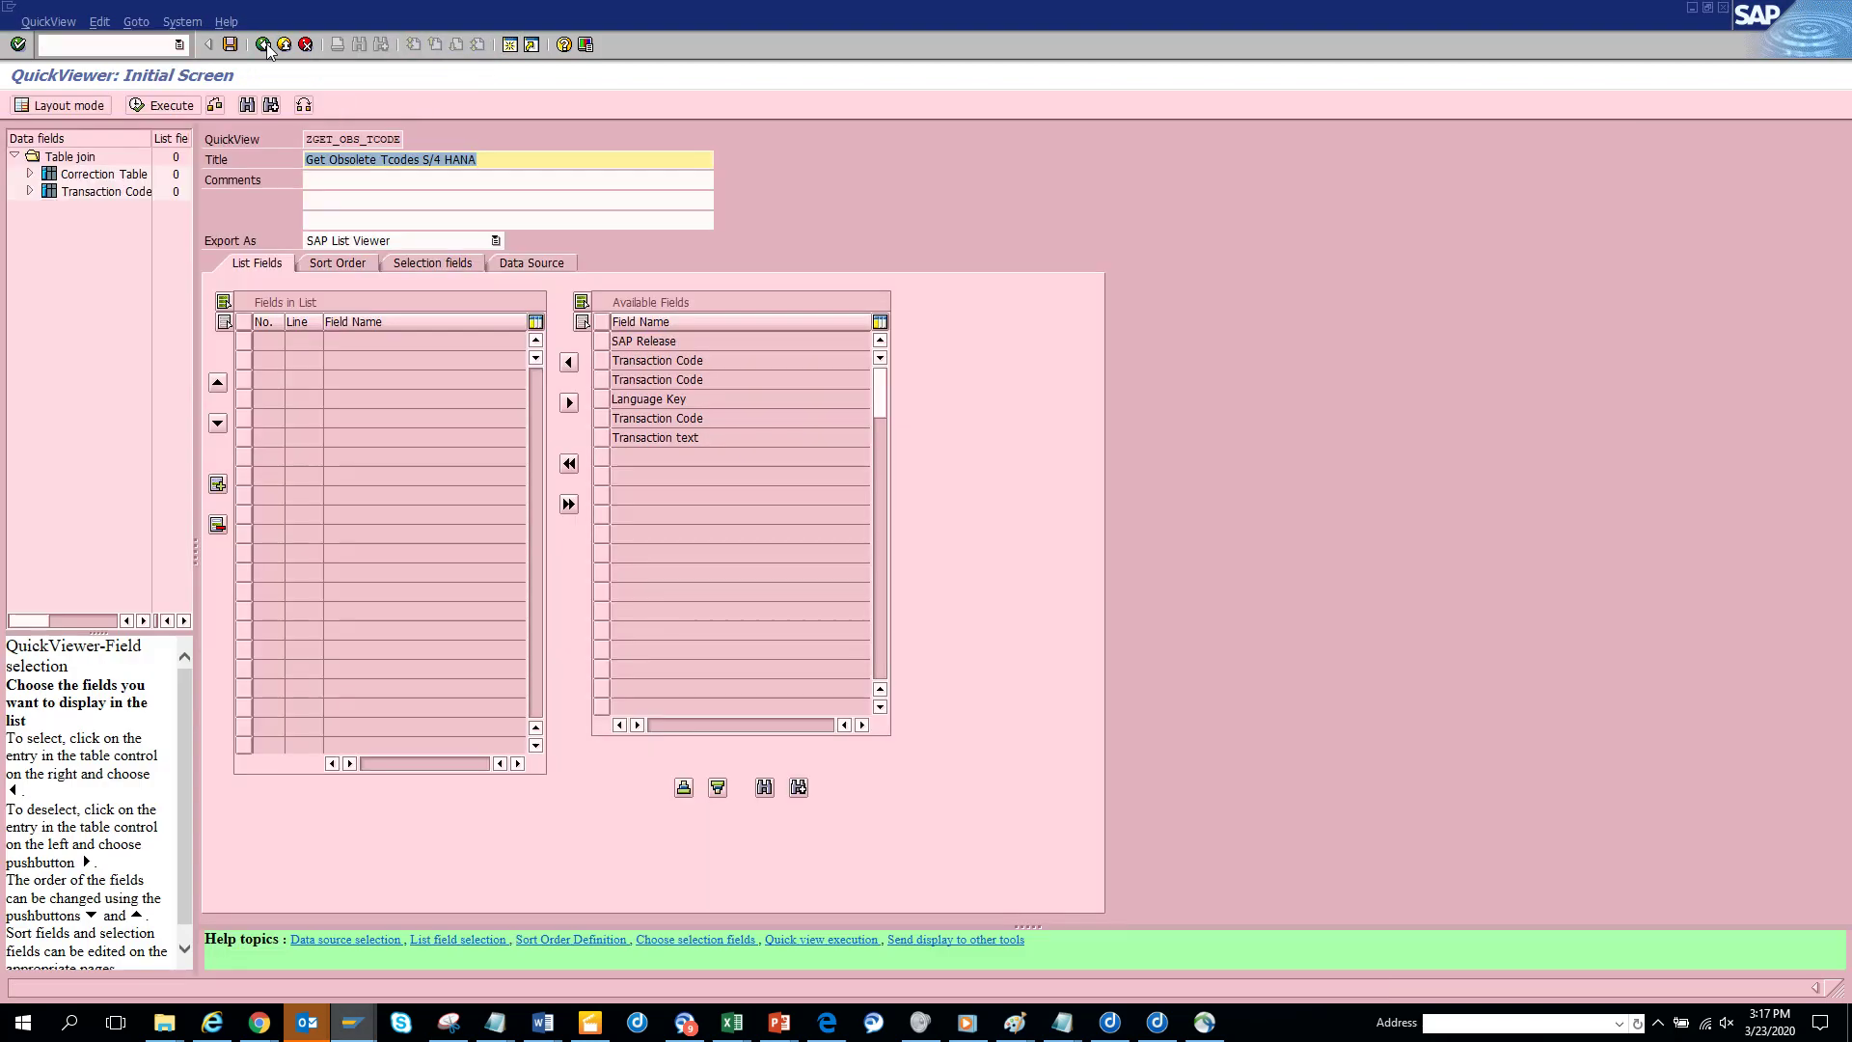
click(265, 45)
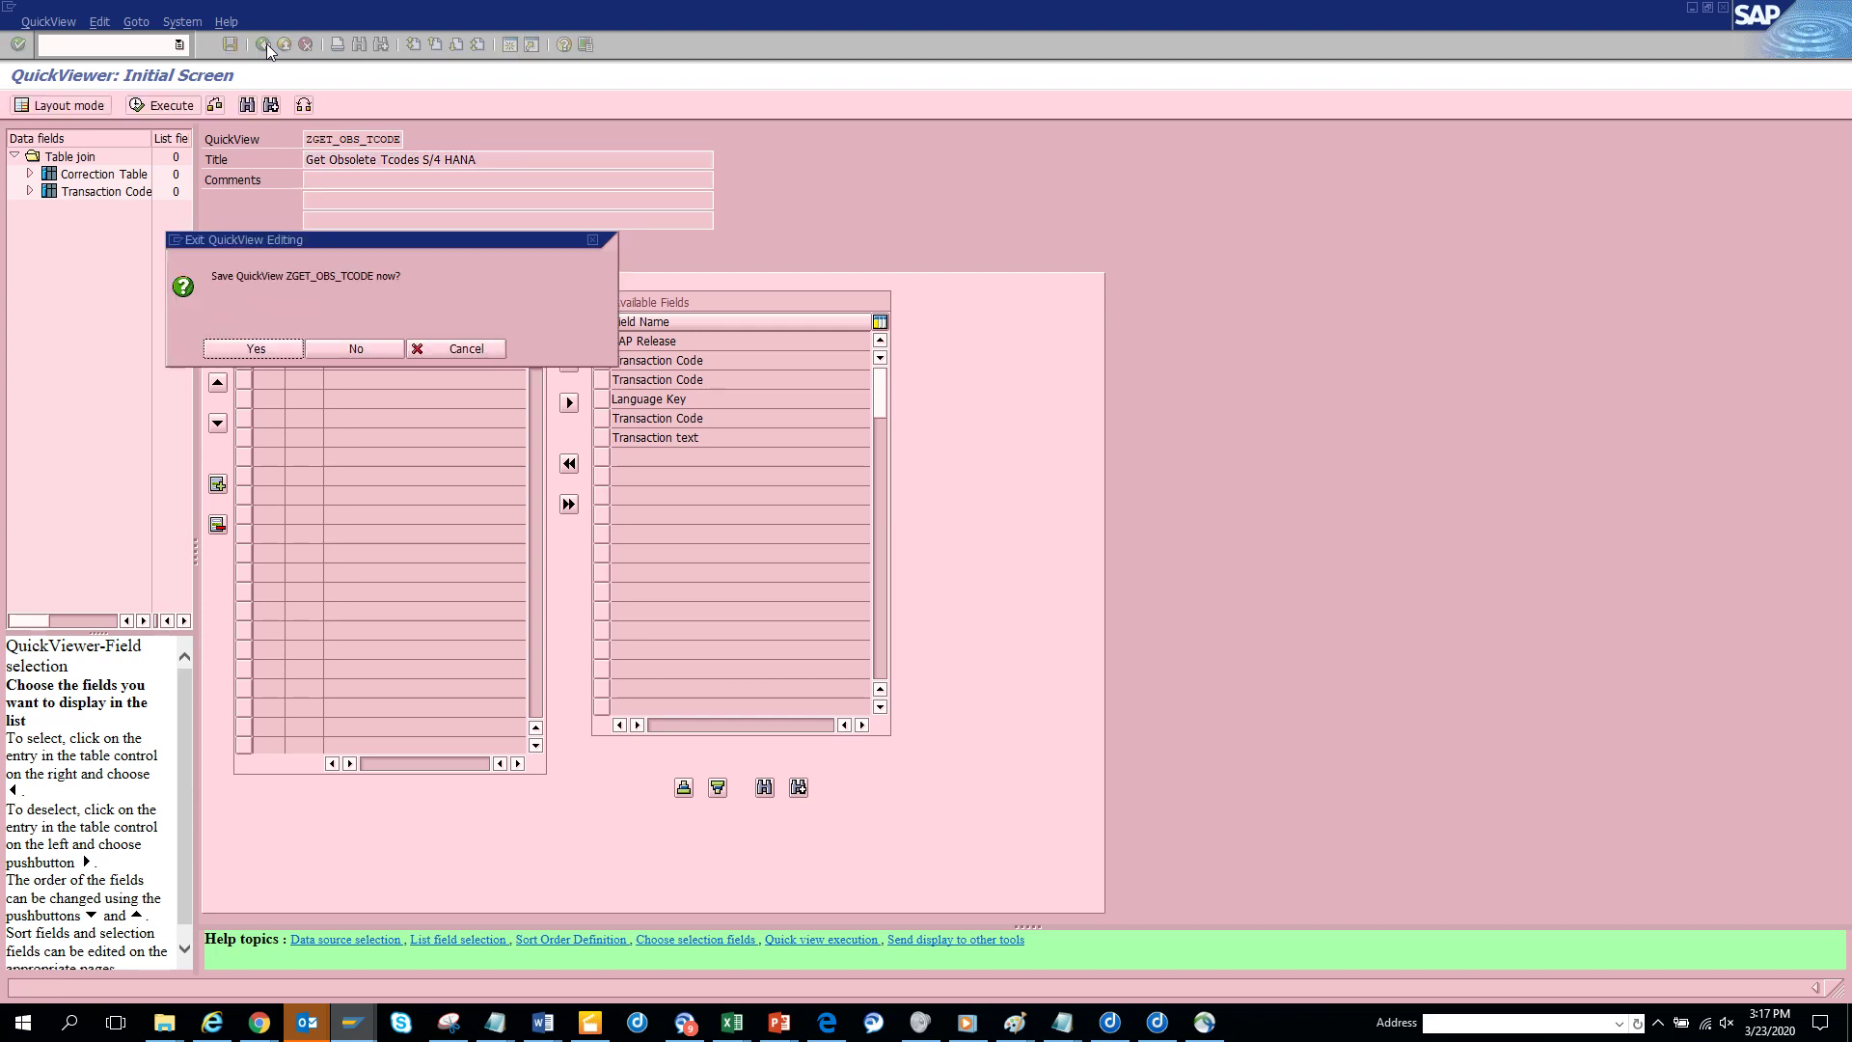
click(380, 349)
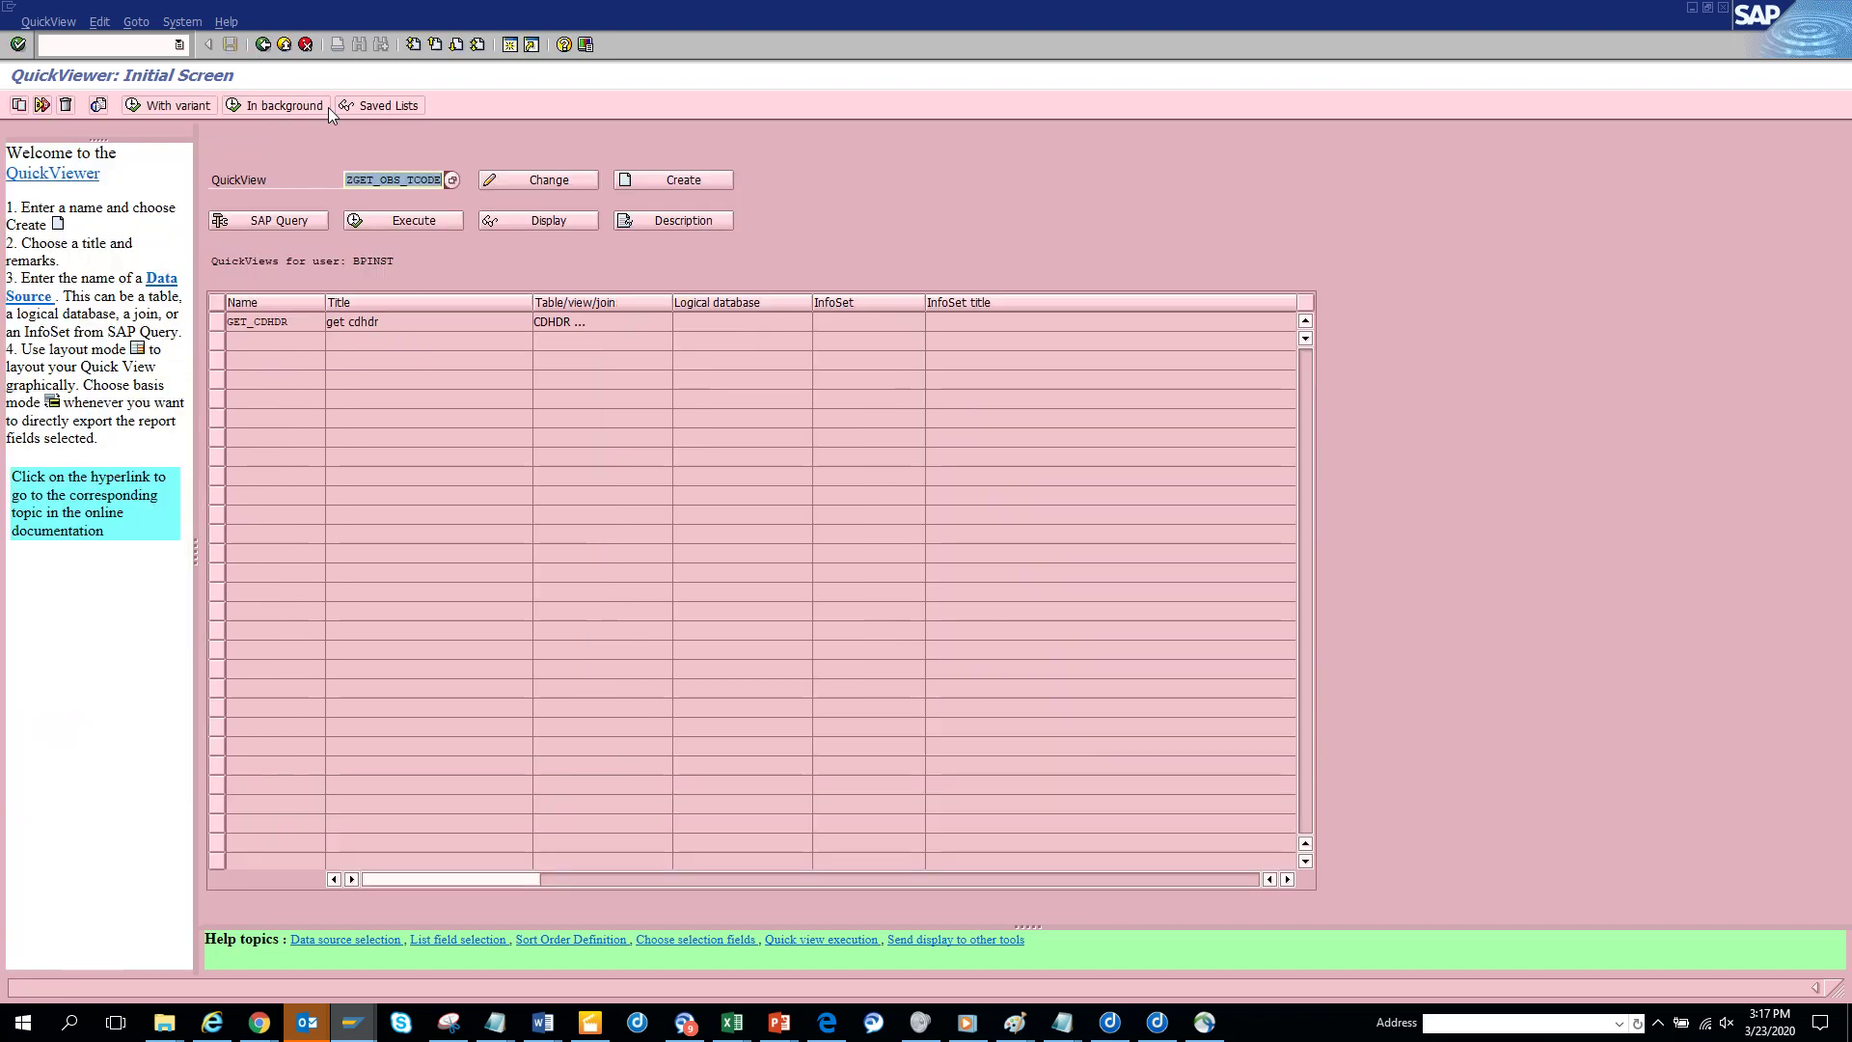
Create ZGET_OBS_TCODE titled 'Get Obsolete Transaction Code in S/4 HANA' with Table join as data source.
click(677, 182)
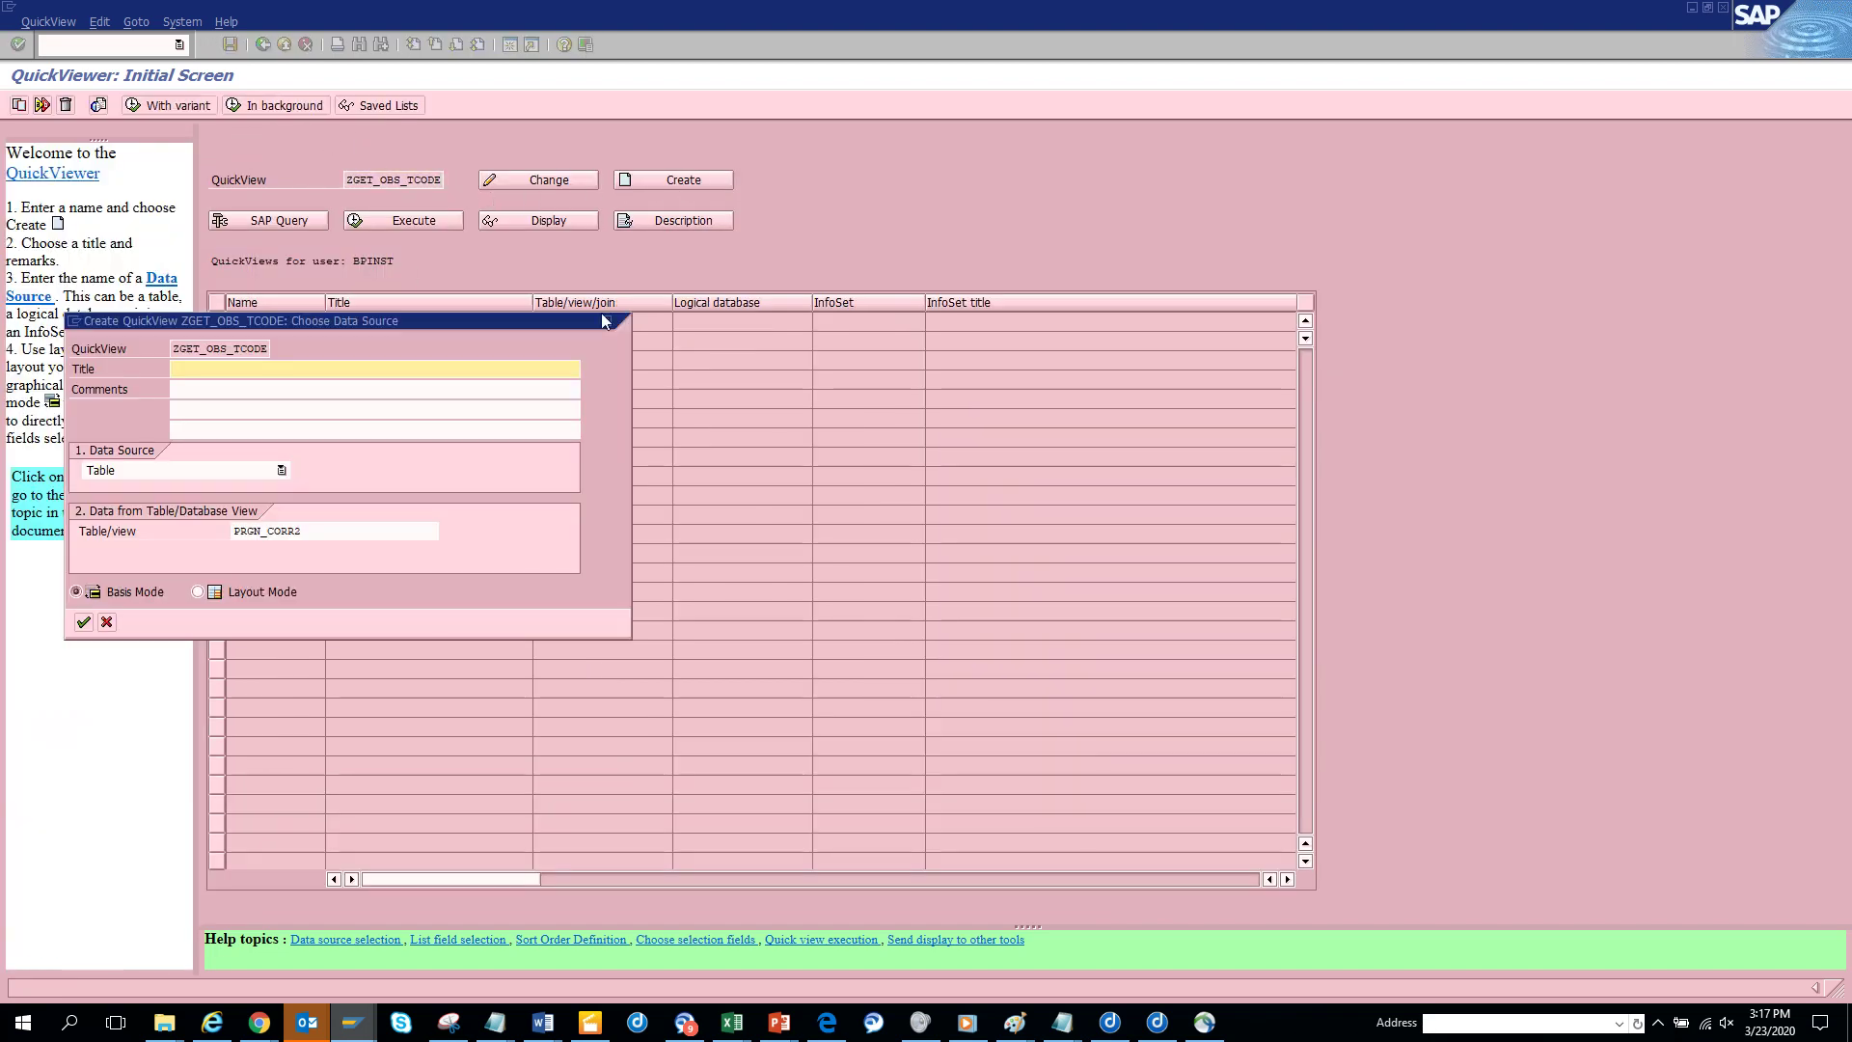
text(Get Obsole)
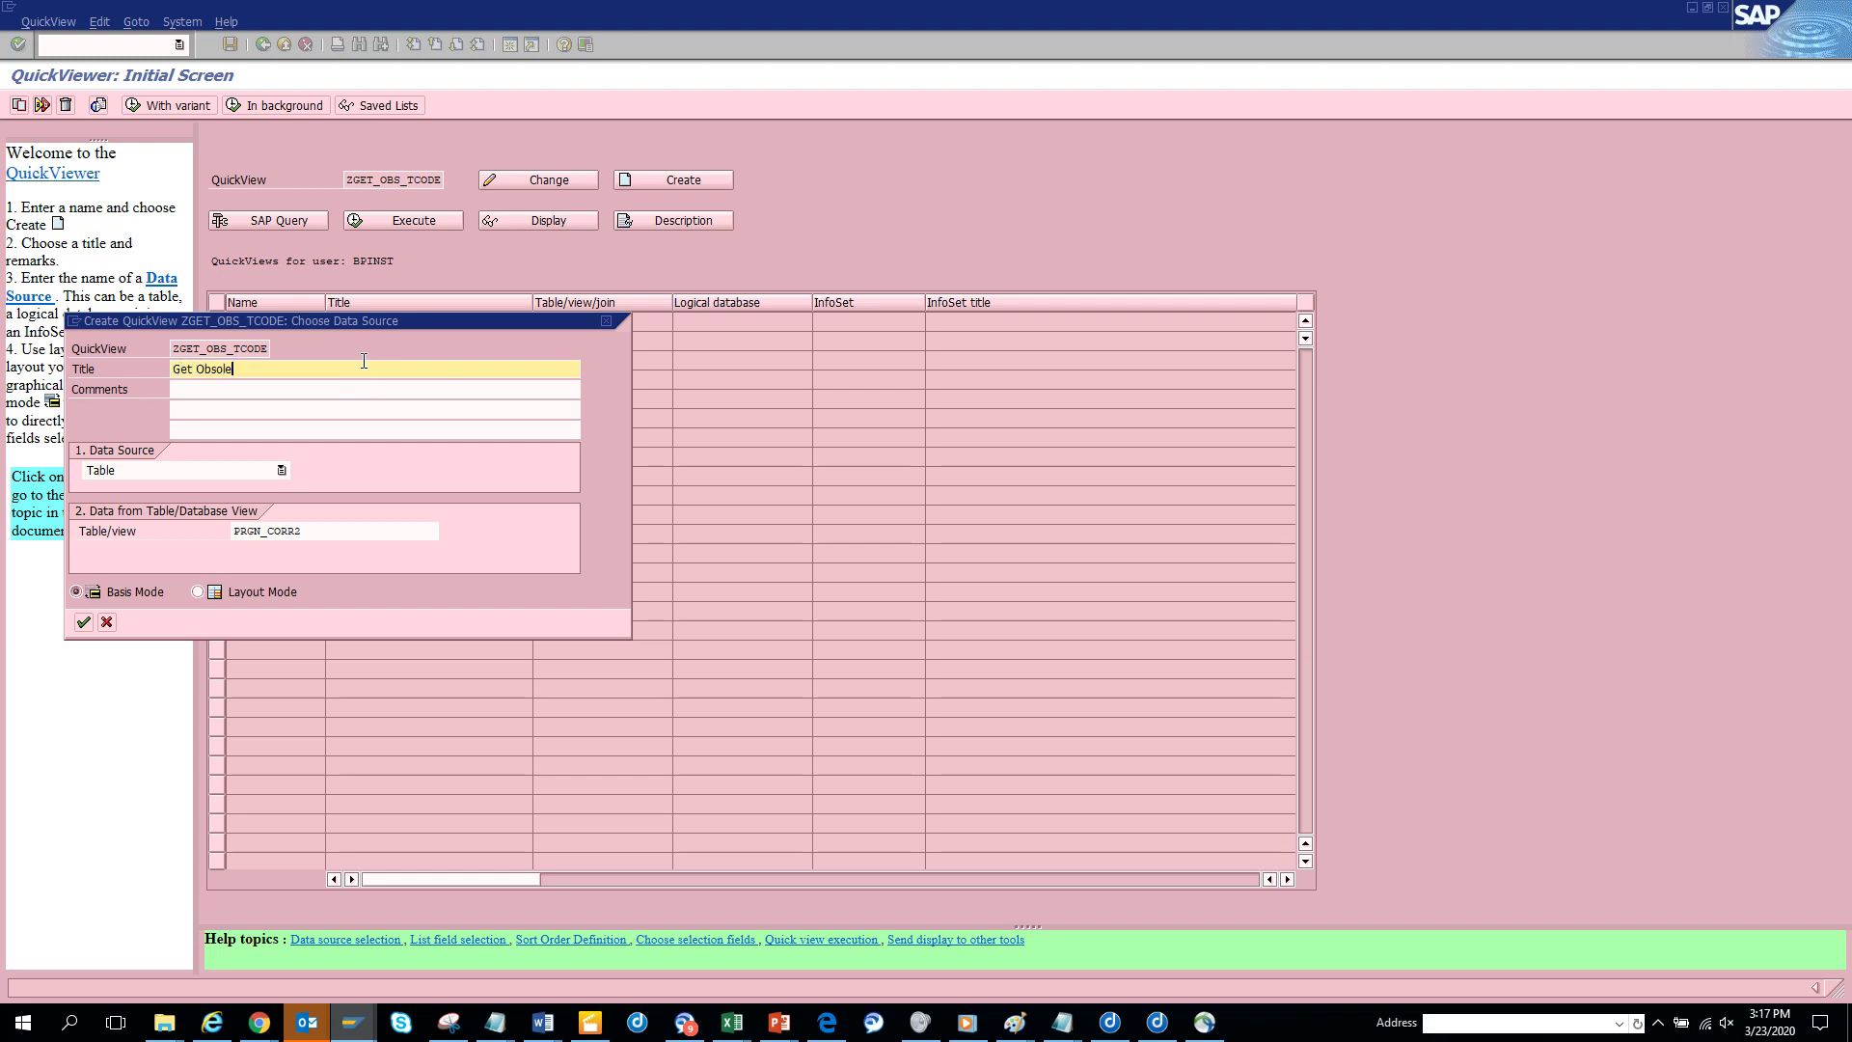
text(te Transaction Code in S/4 HANA)
click(281, 470)
click(228, 501)
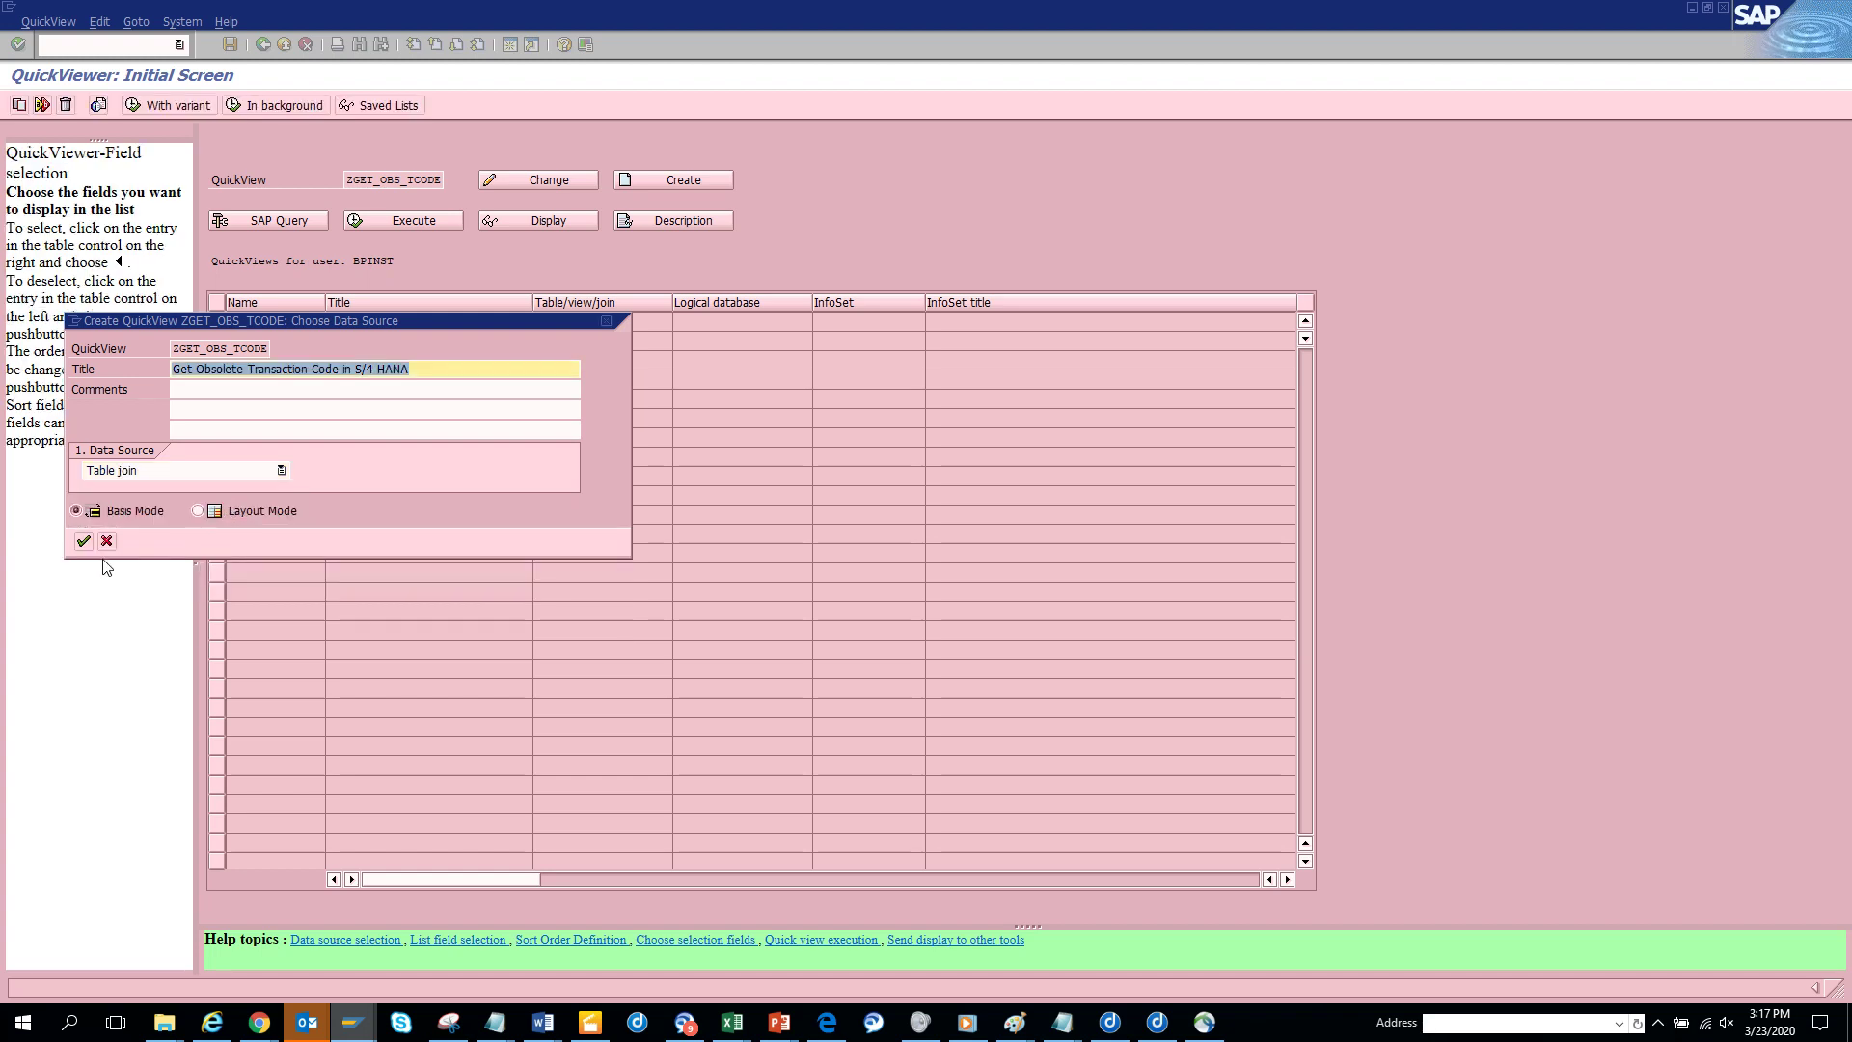
click(84, 541)
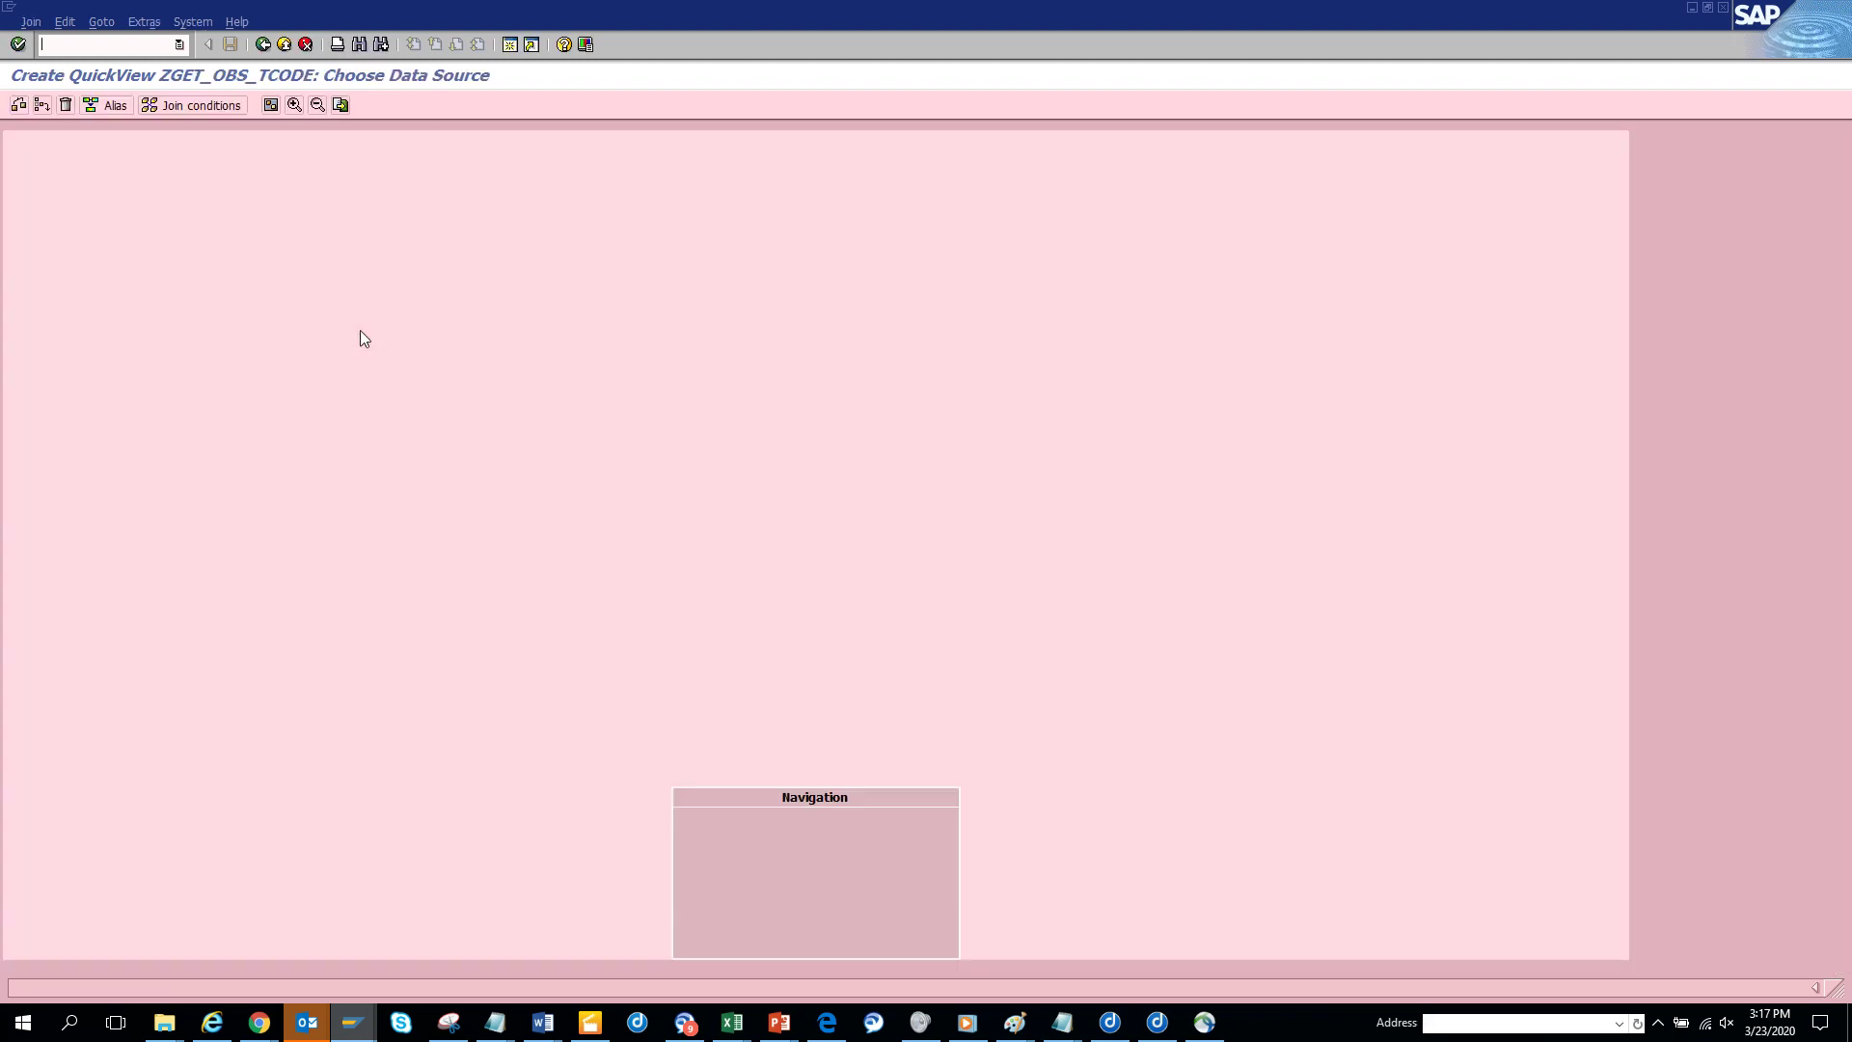
Add table PRGN_CORR2 to the join canvas.
click(18, 104)
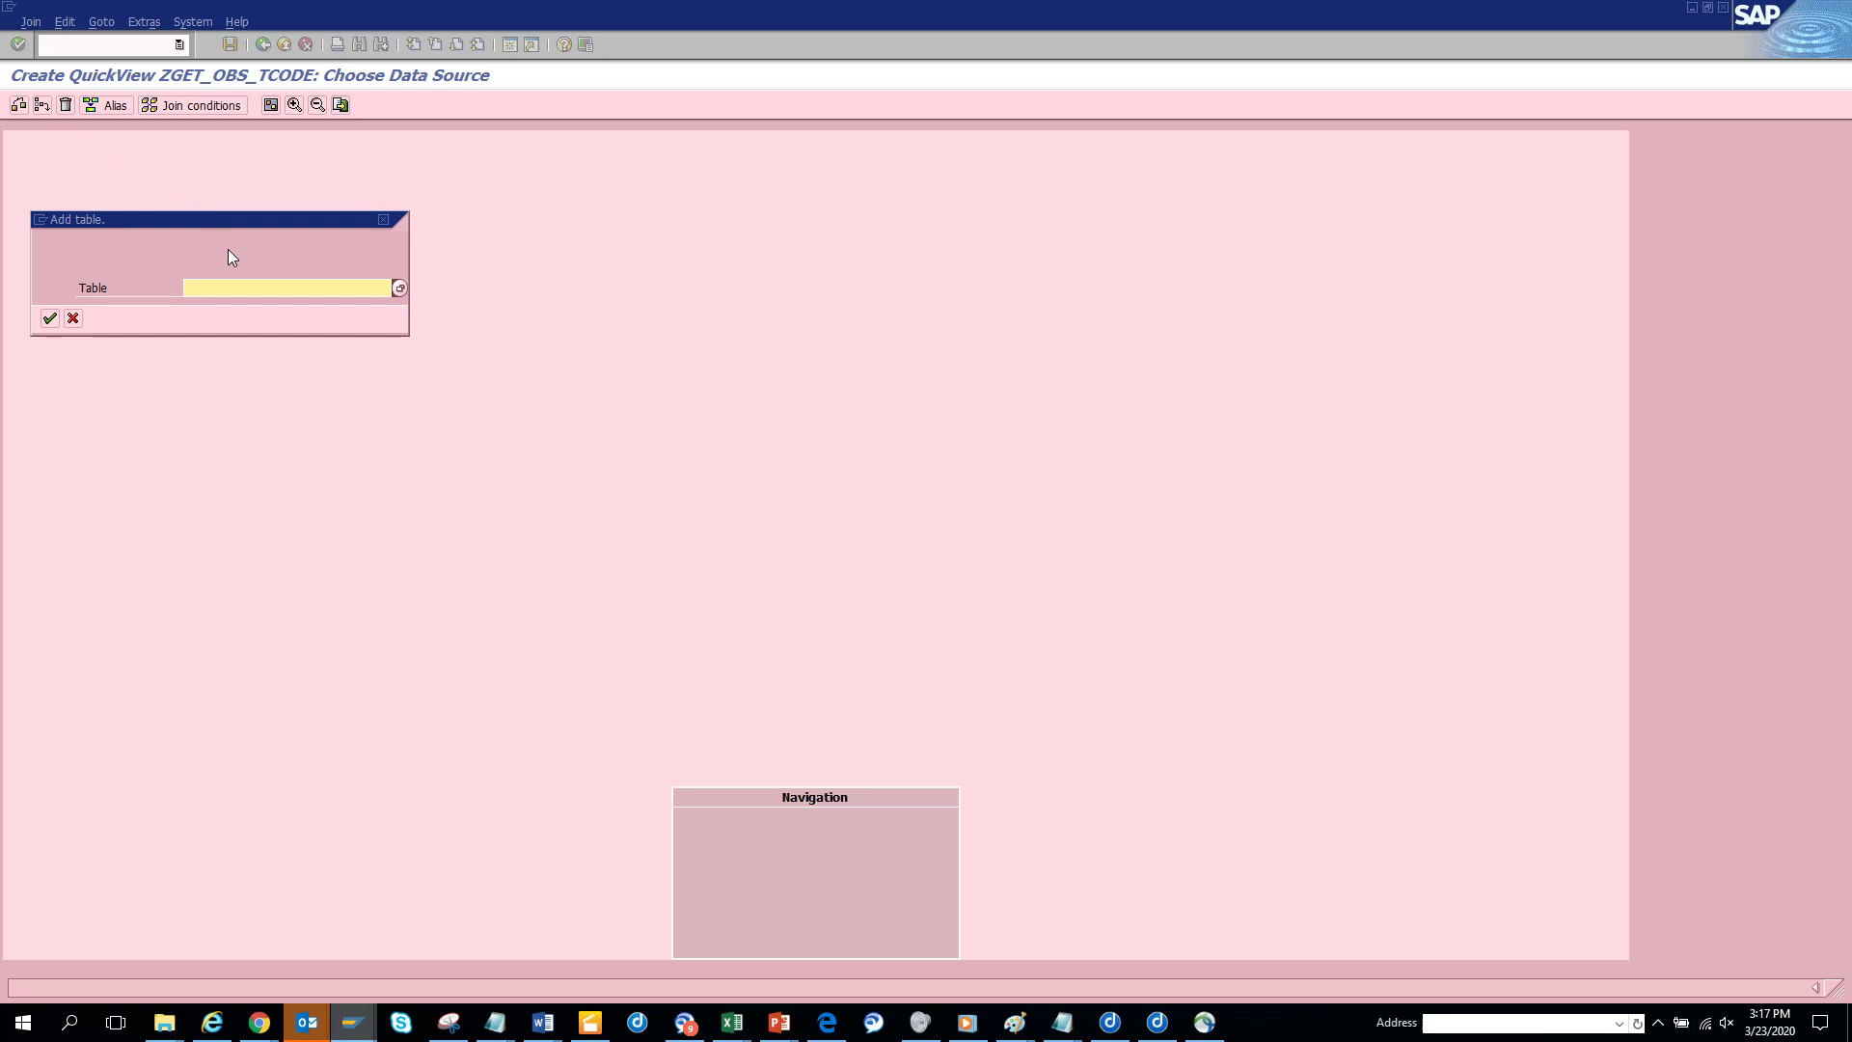
click(264, 293)
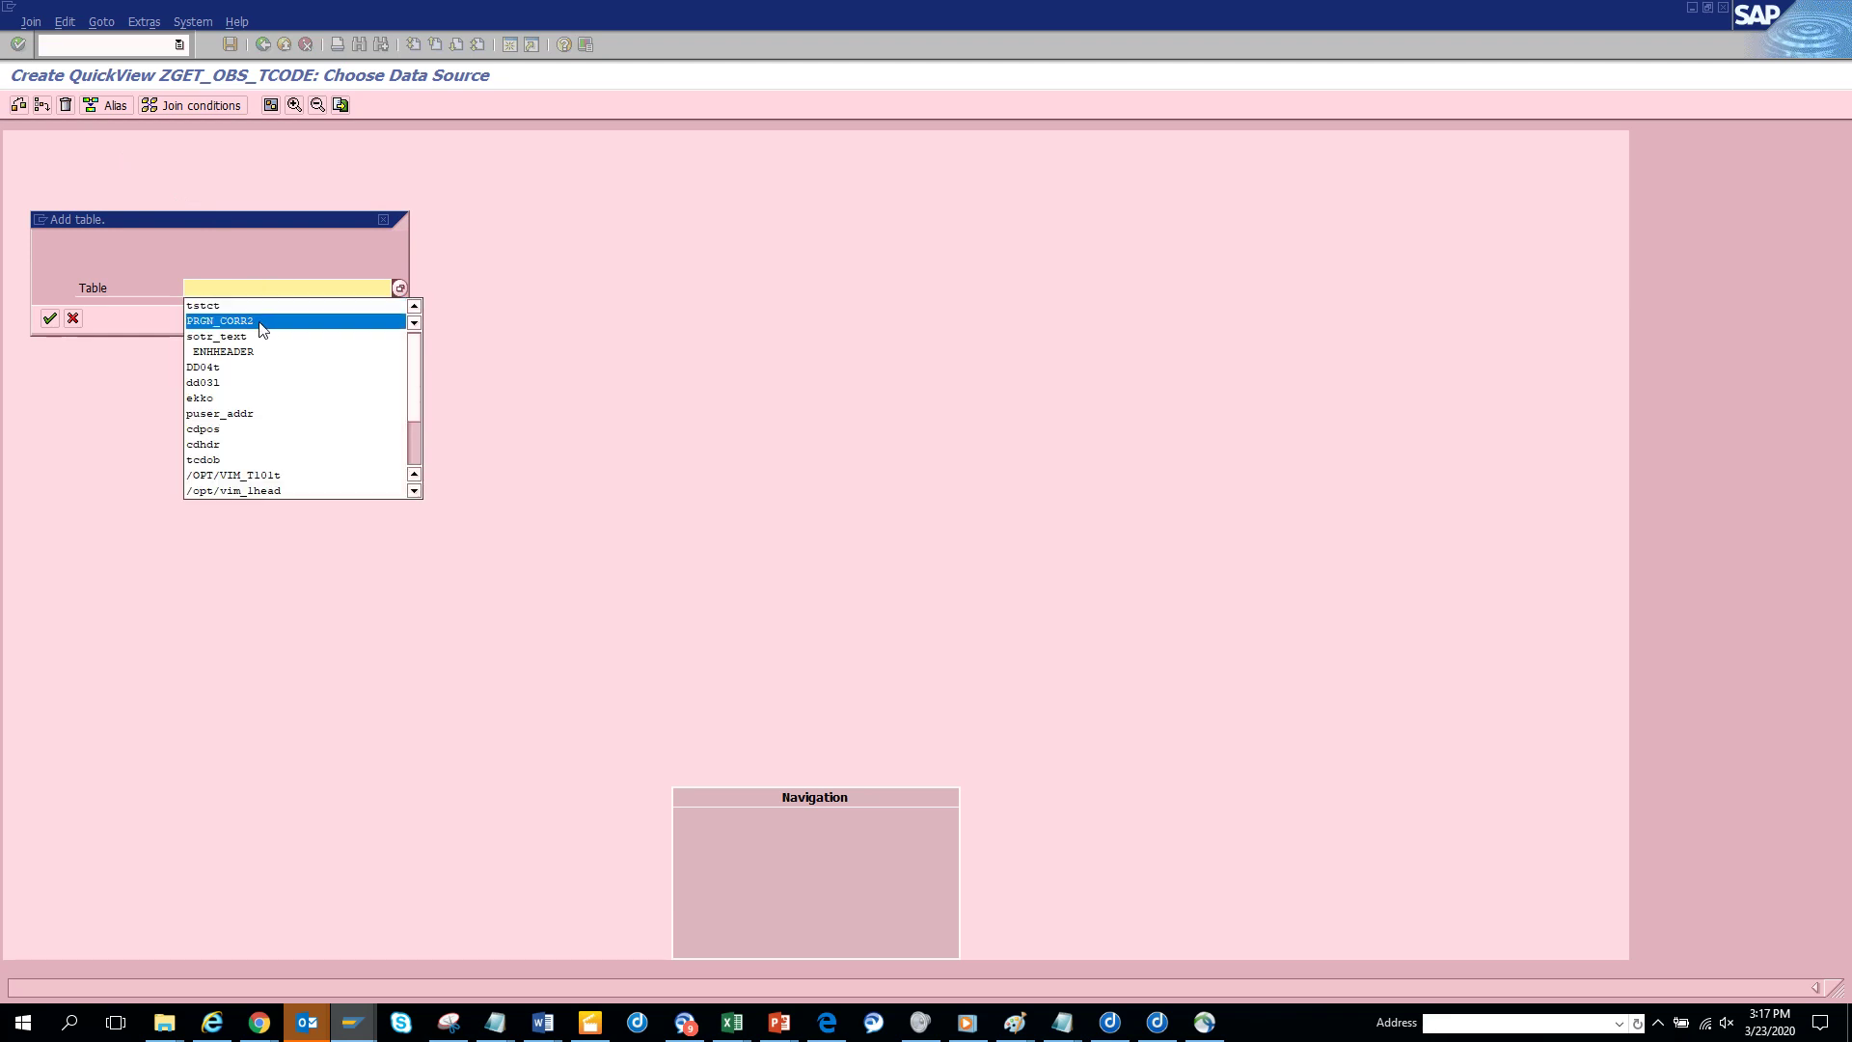
click(258, 323)
click(50, 319)
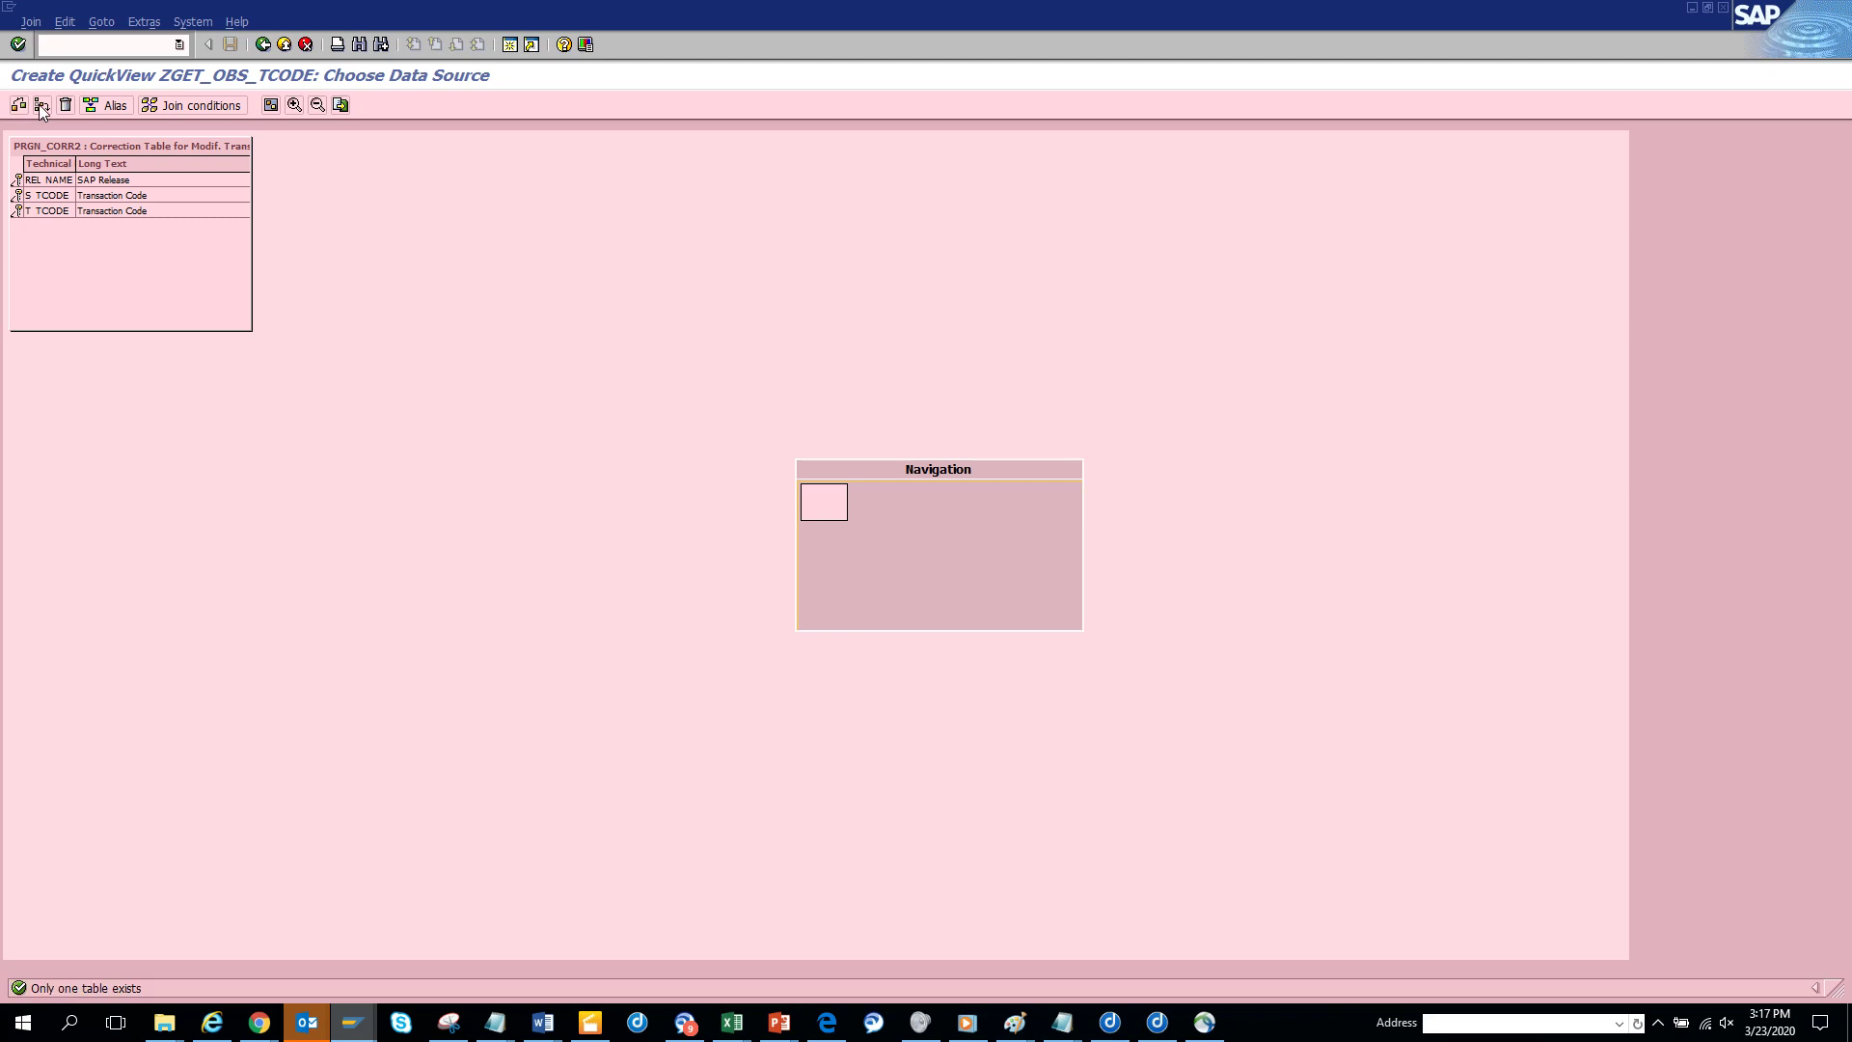
Add TSTCT as the second table in the join.
key(shift+F1)
click(225, 289)
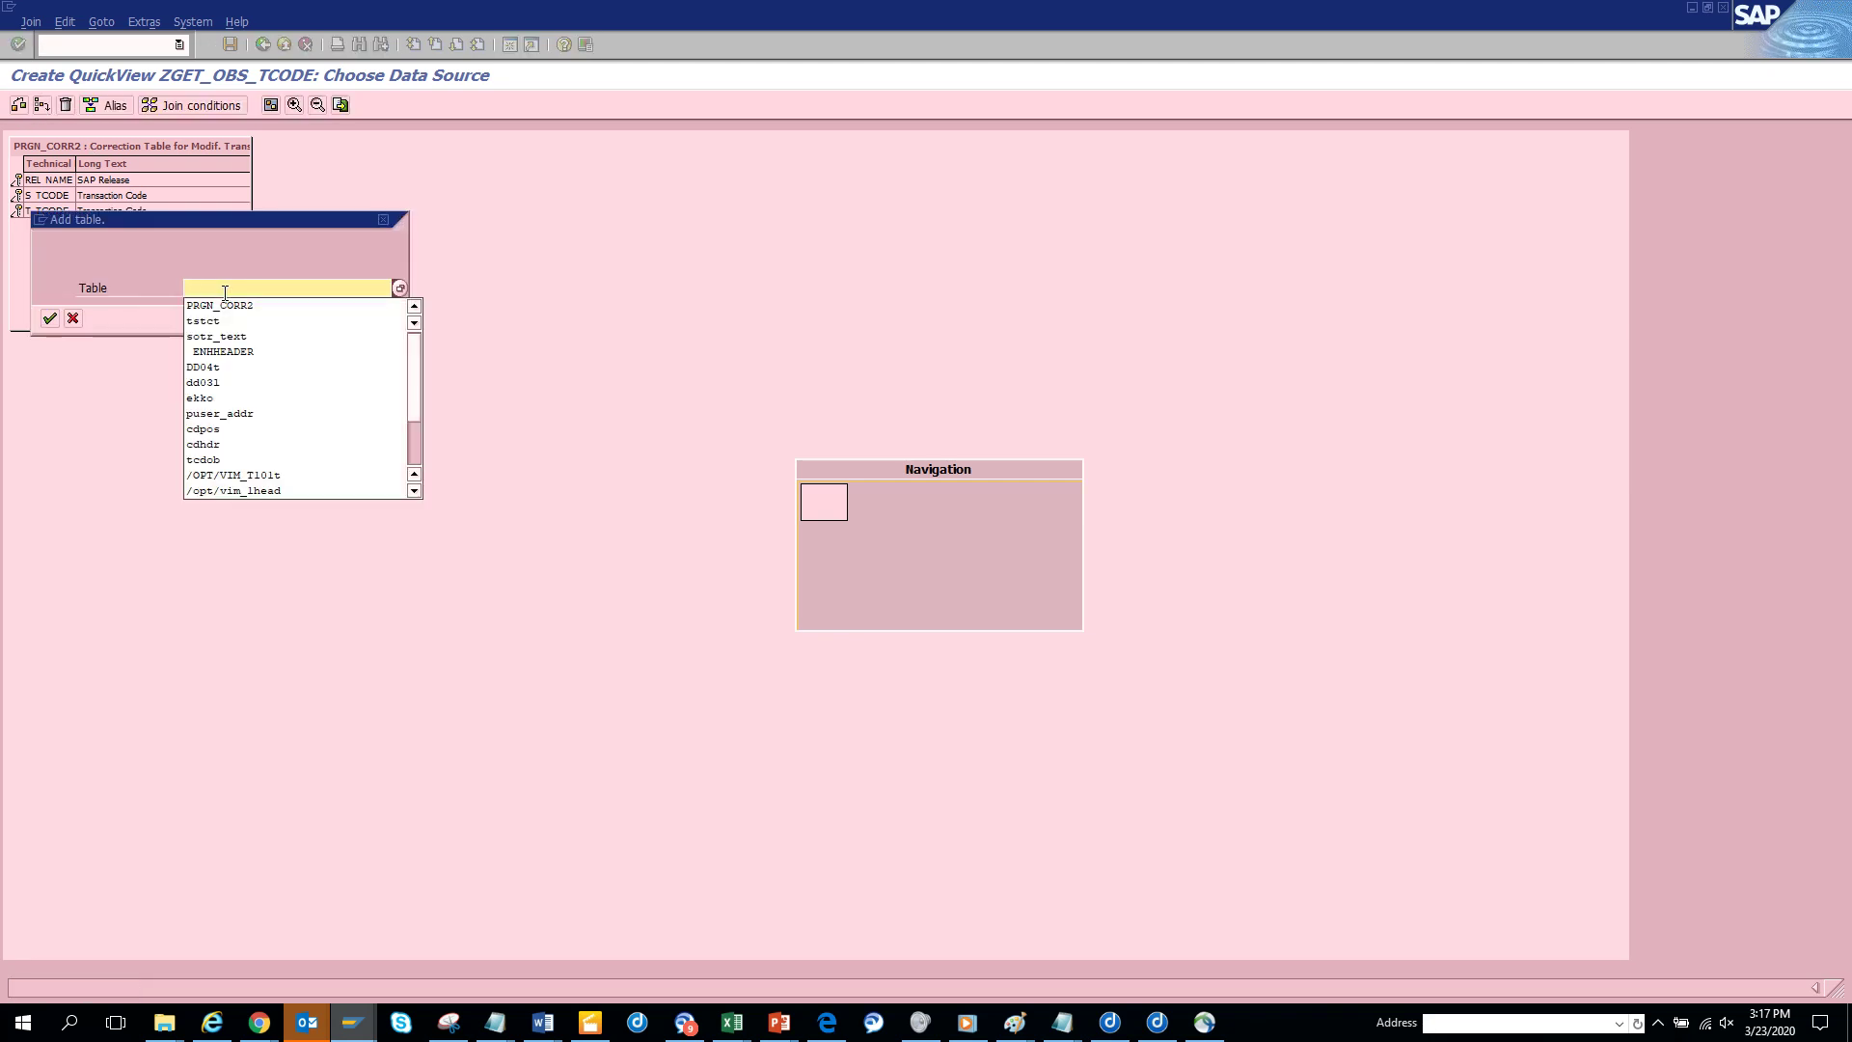
click(223, 320)
click(50, 321)
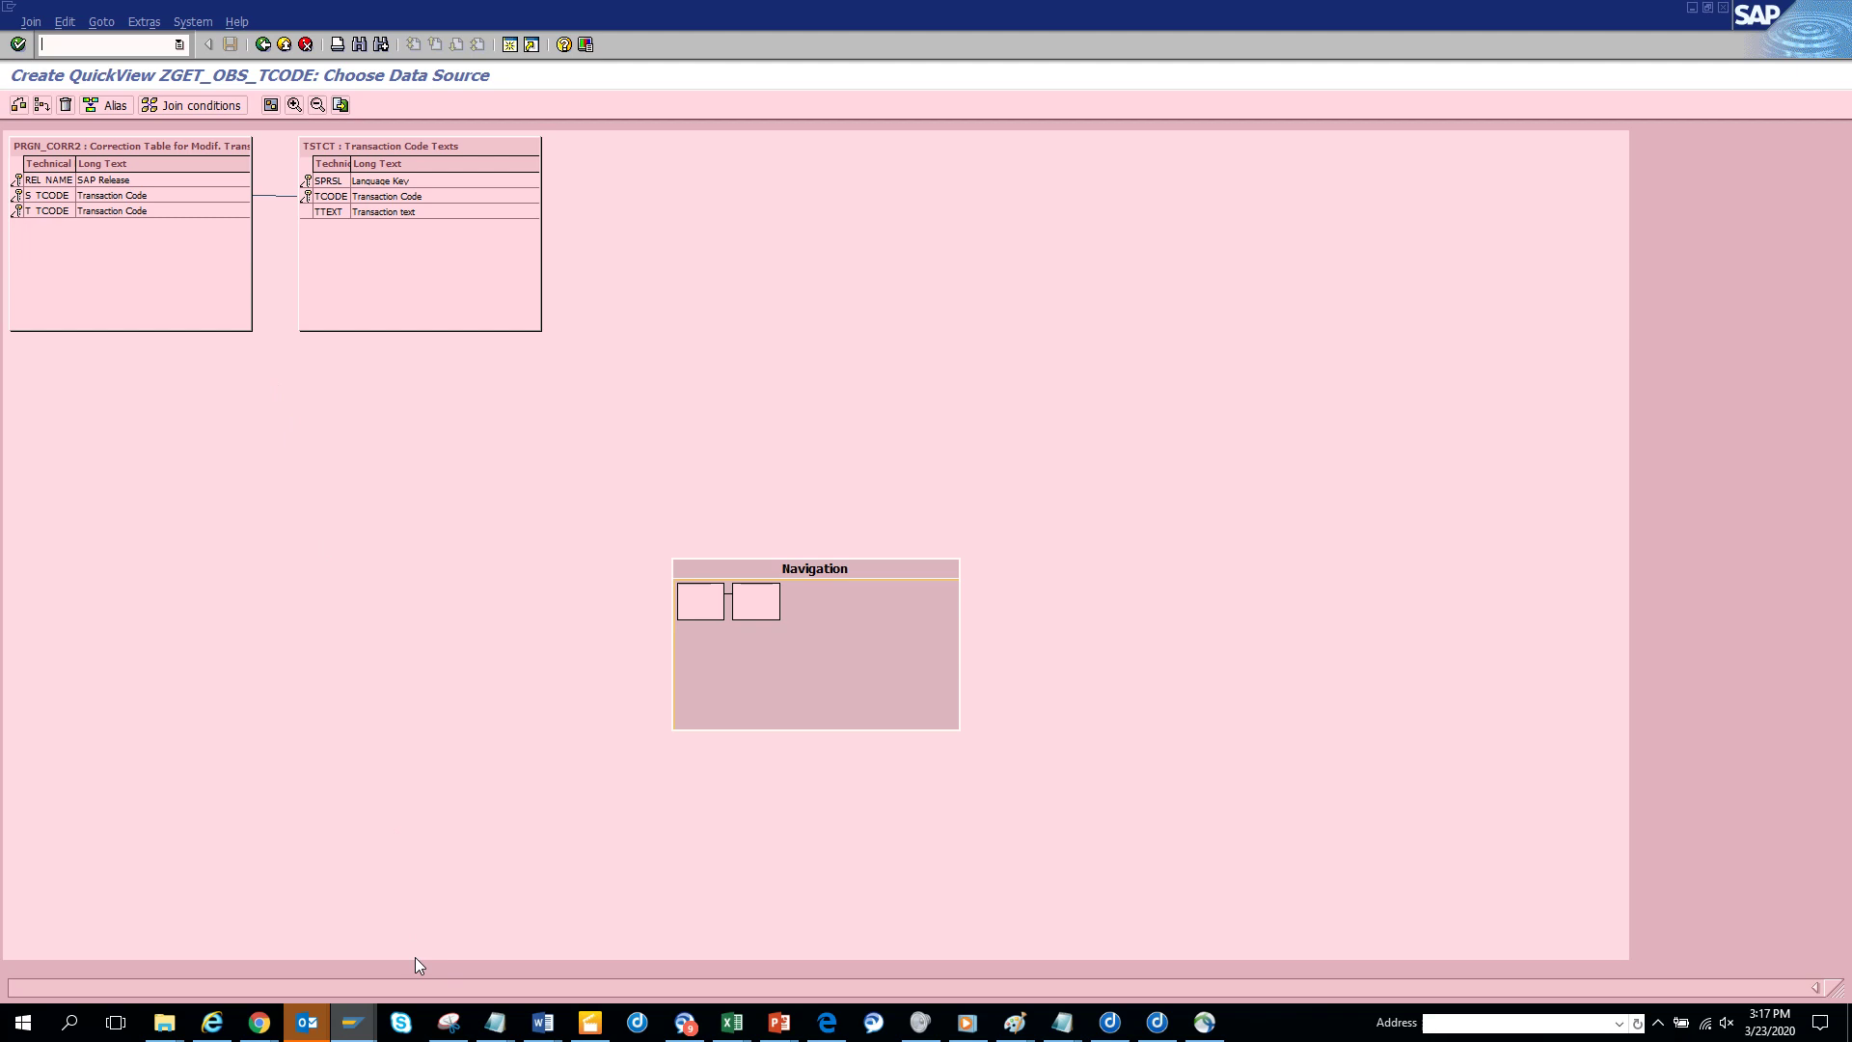
mouse_move(353, 1023)
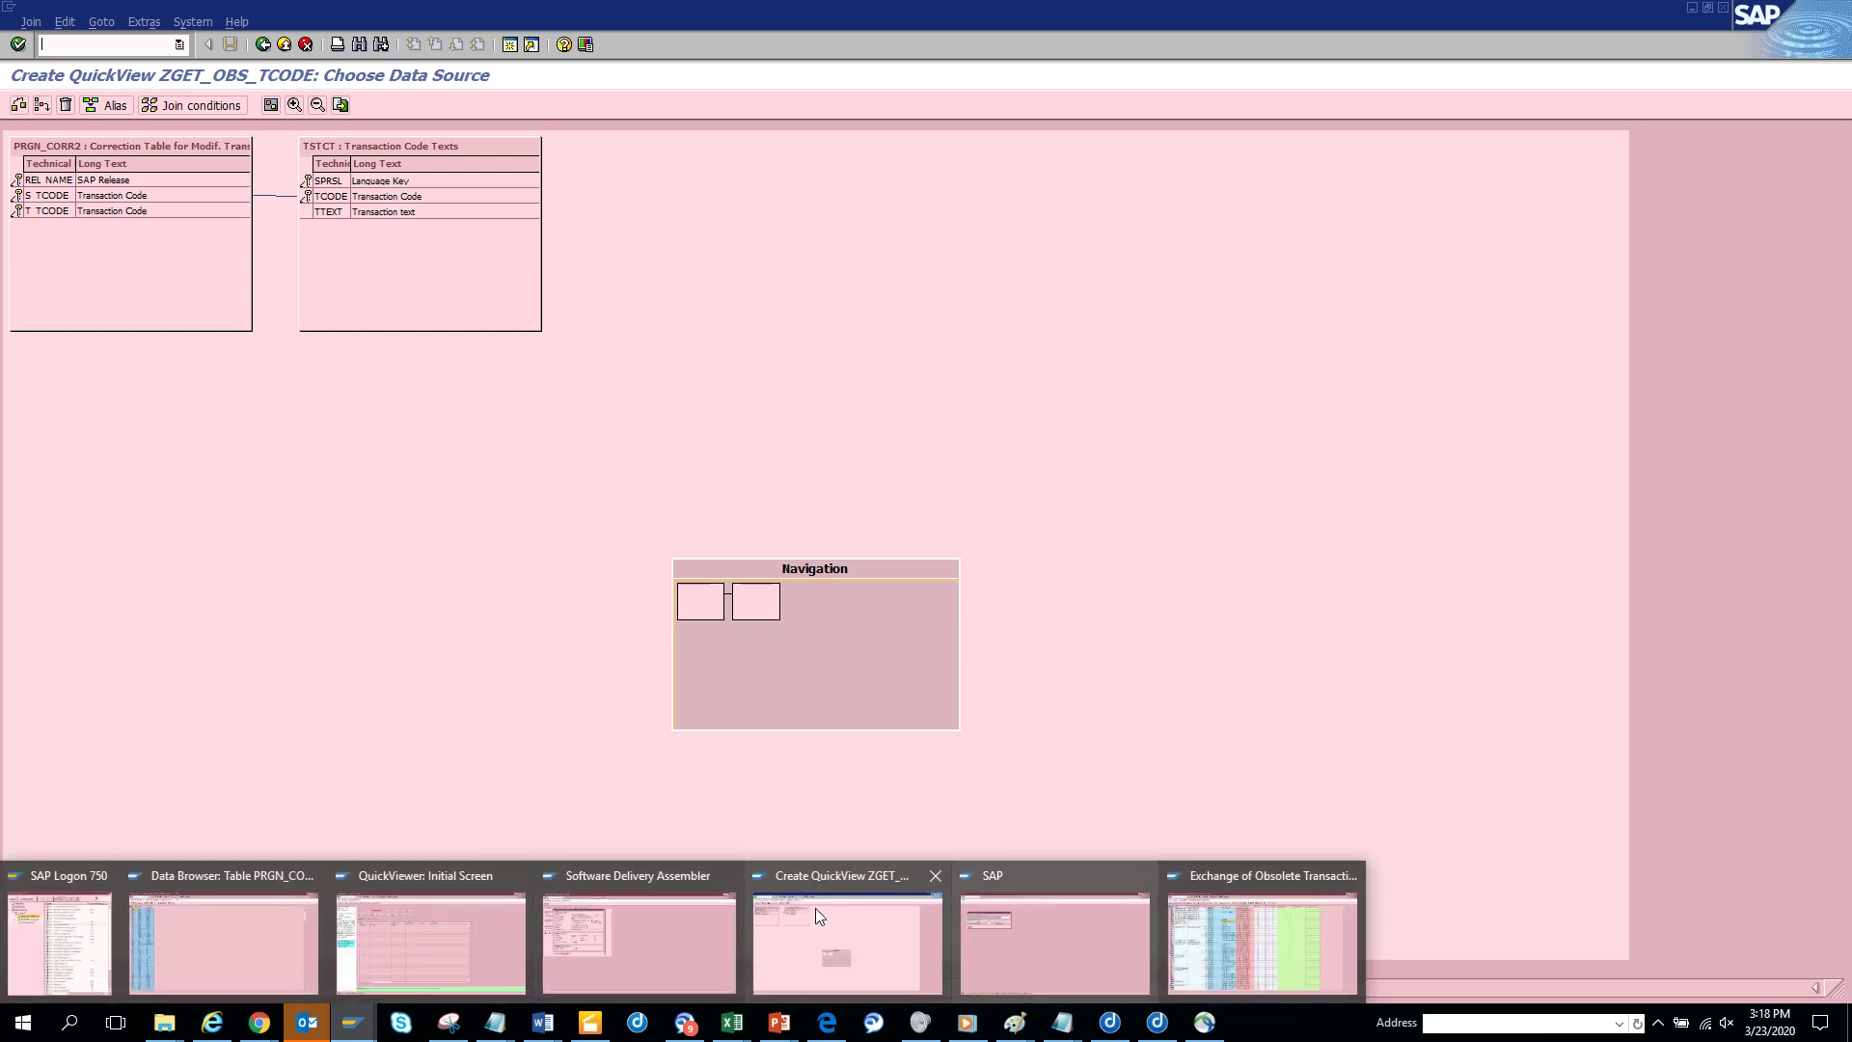
In SE11, run a where-used list for table TSTCT restricted to views only.
click(1217, 933)
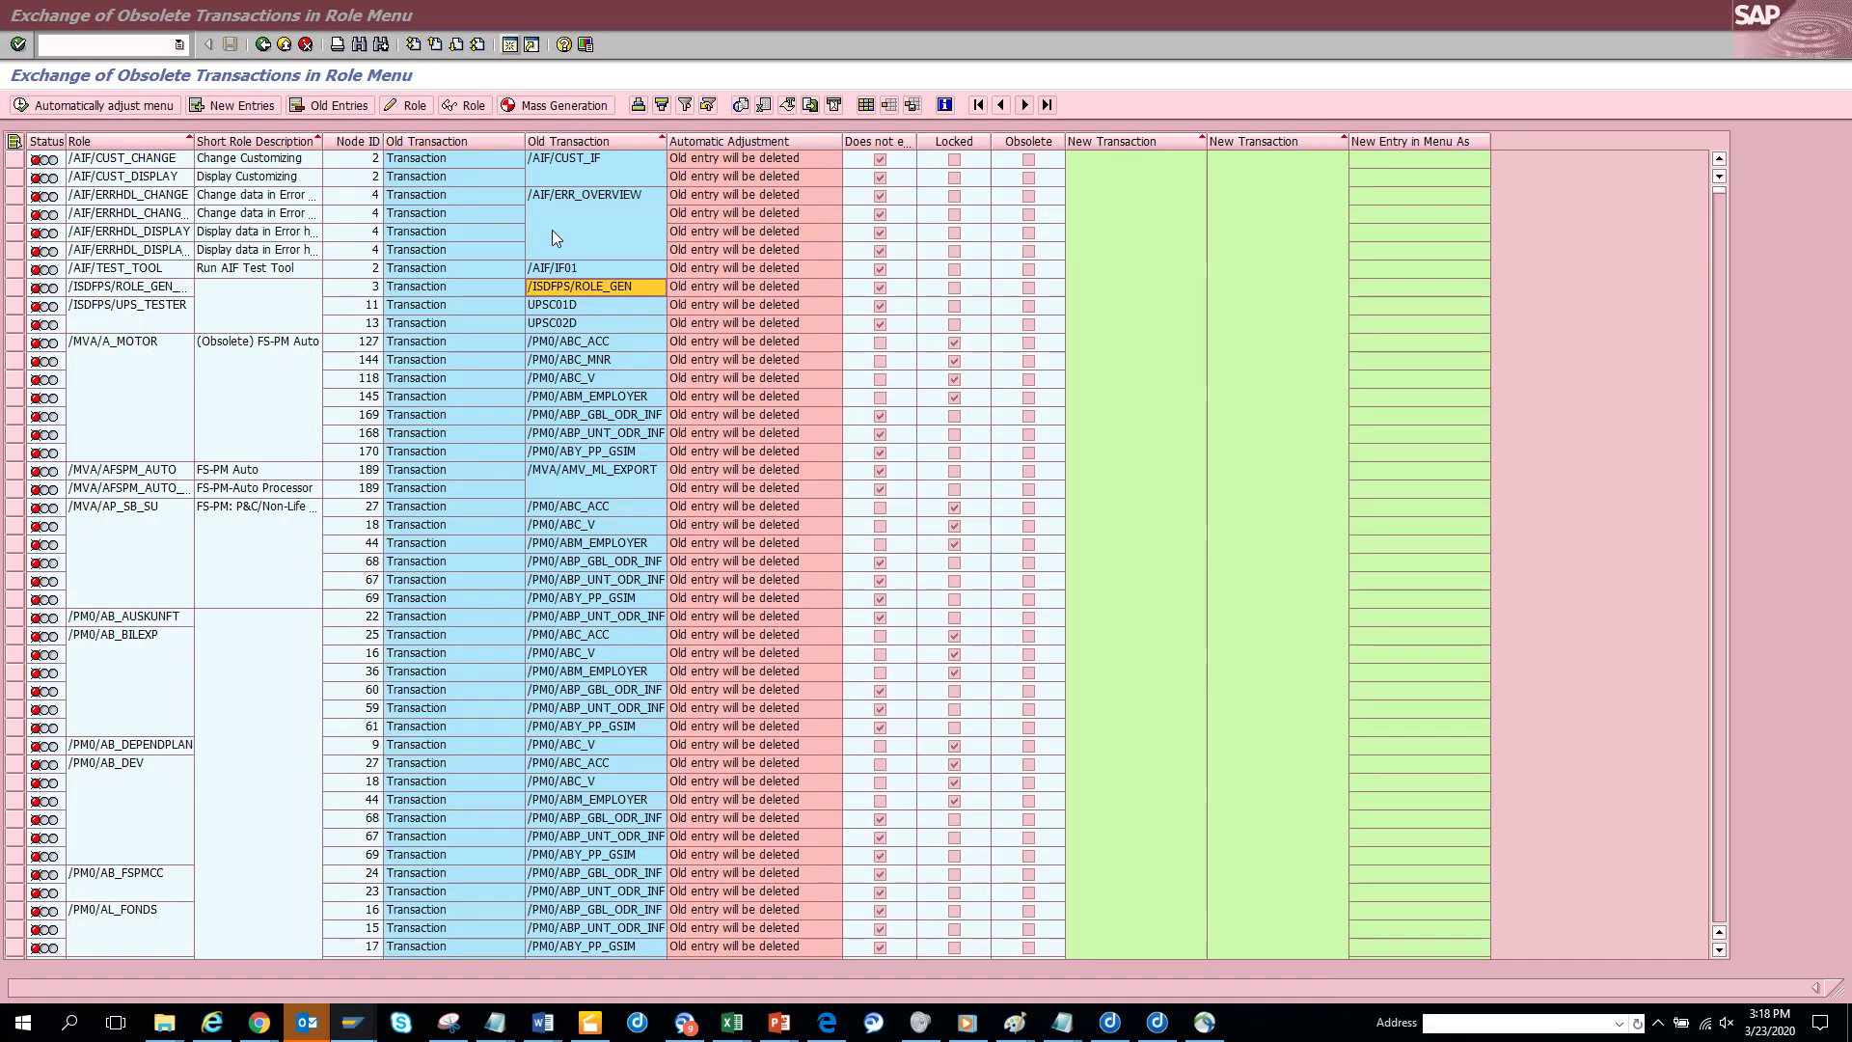
click(139, 46)
text(/nse)
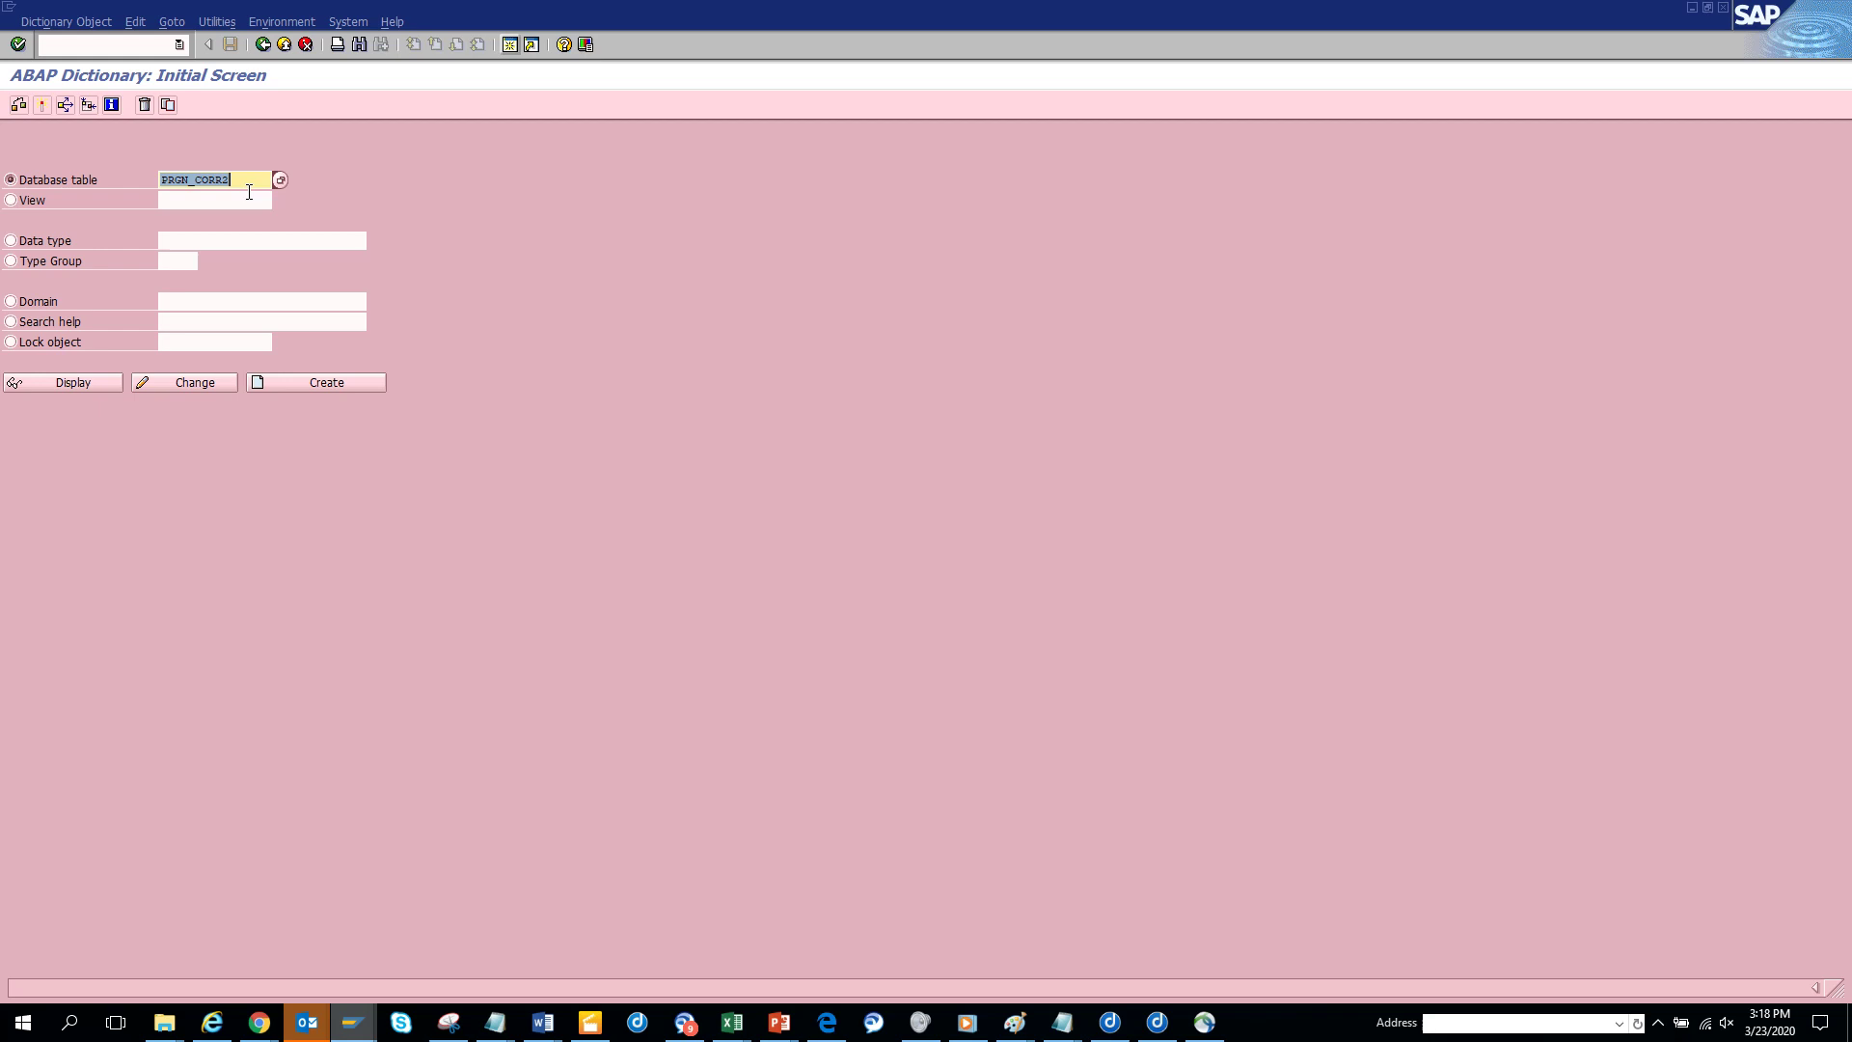
text(tstct)
click(64, 103)
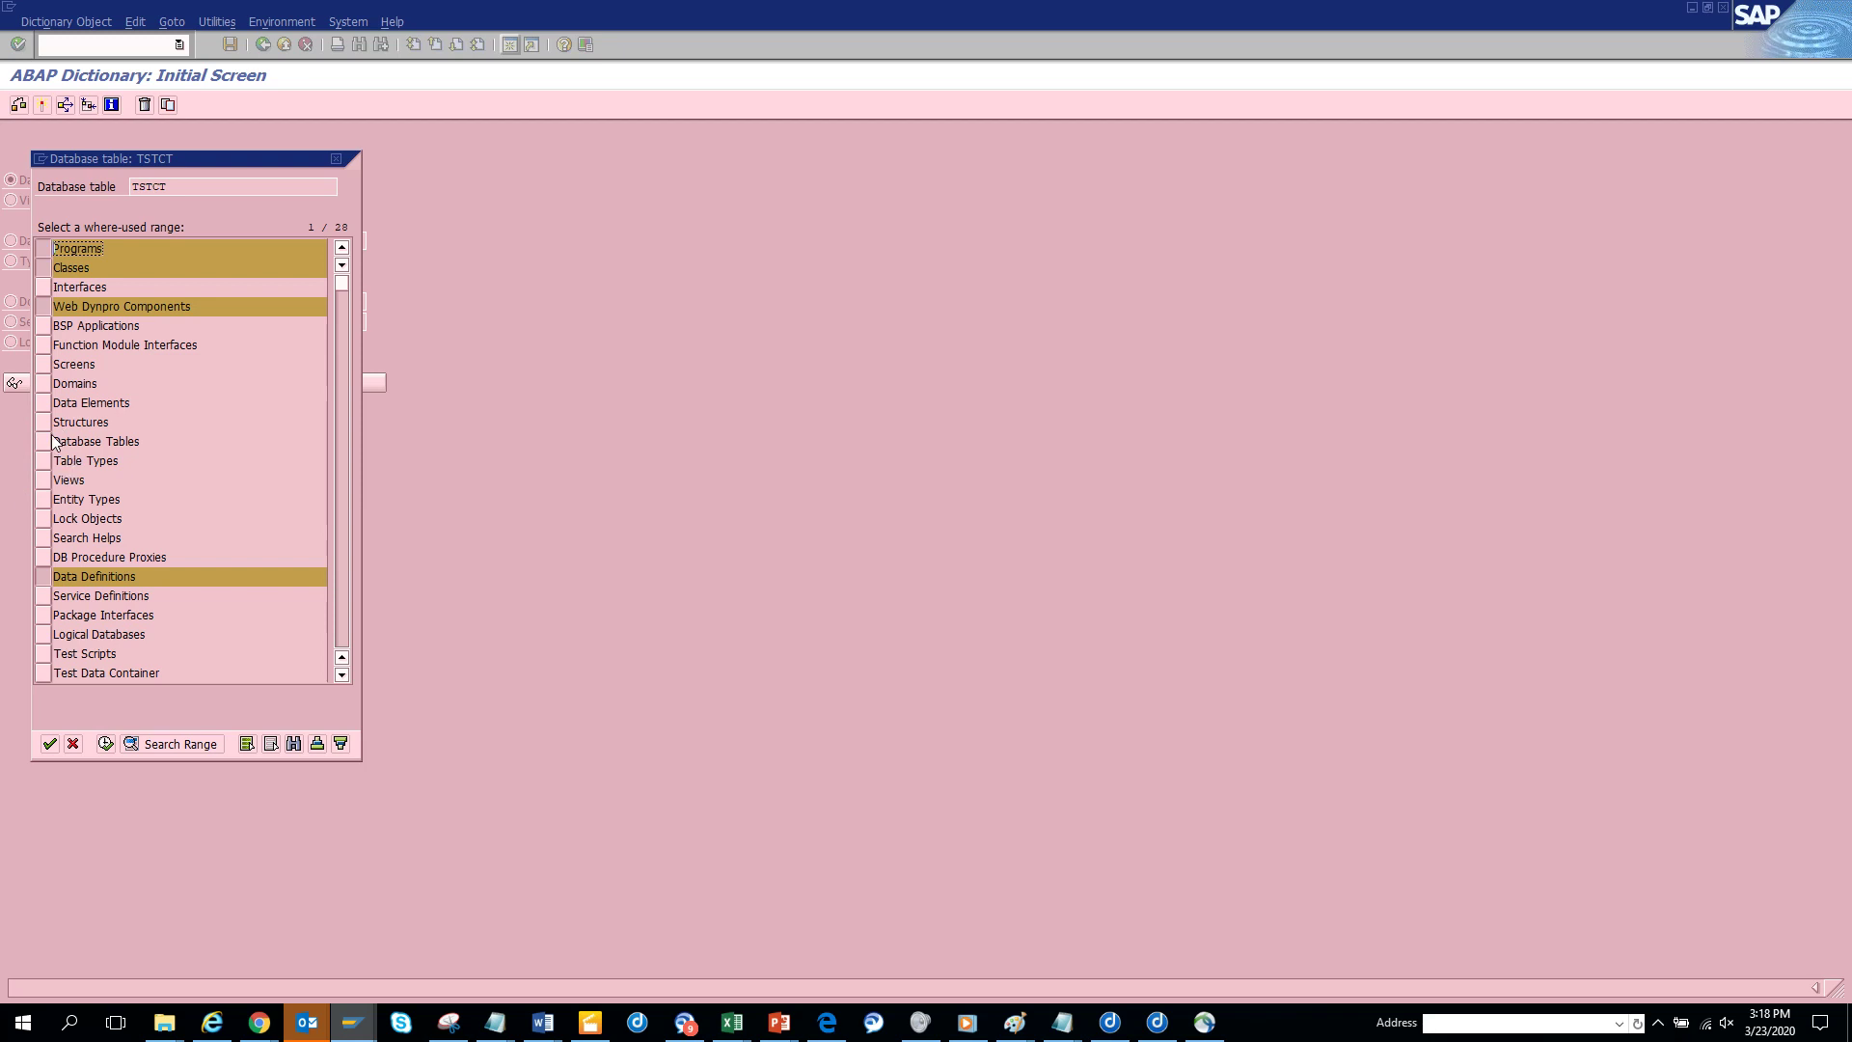
click(43, 480)
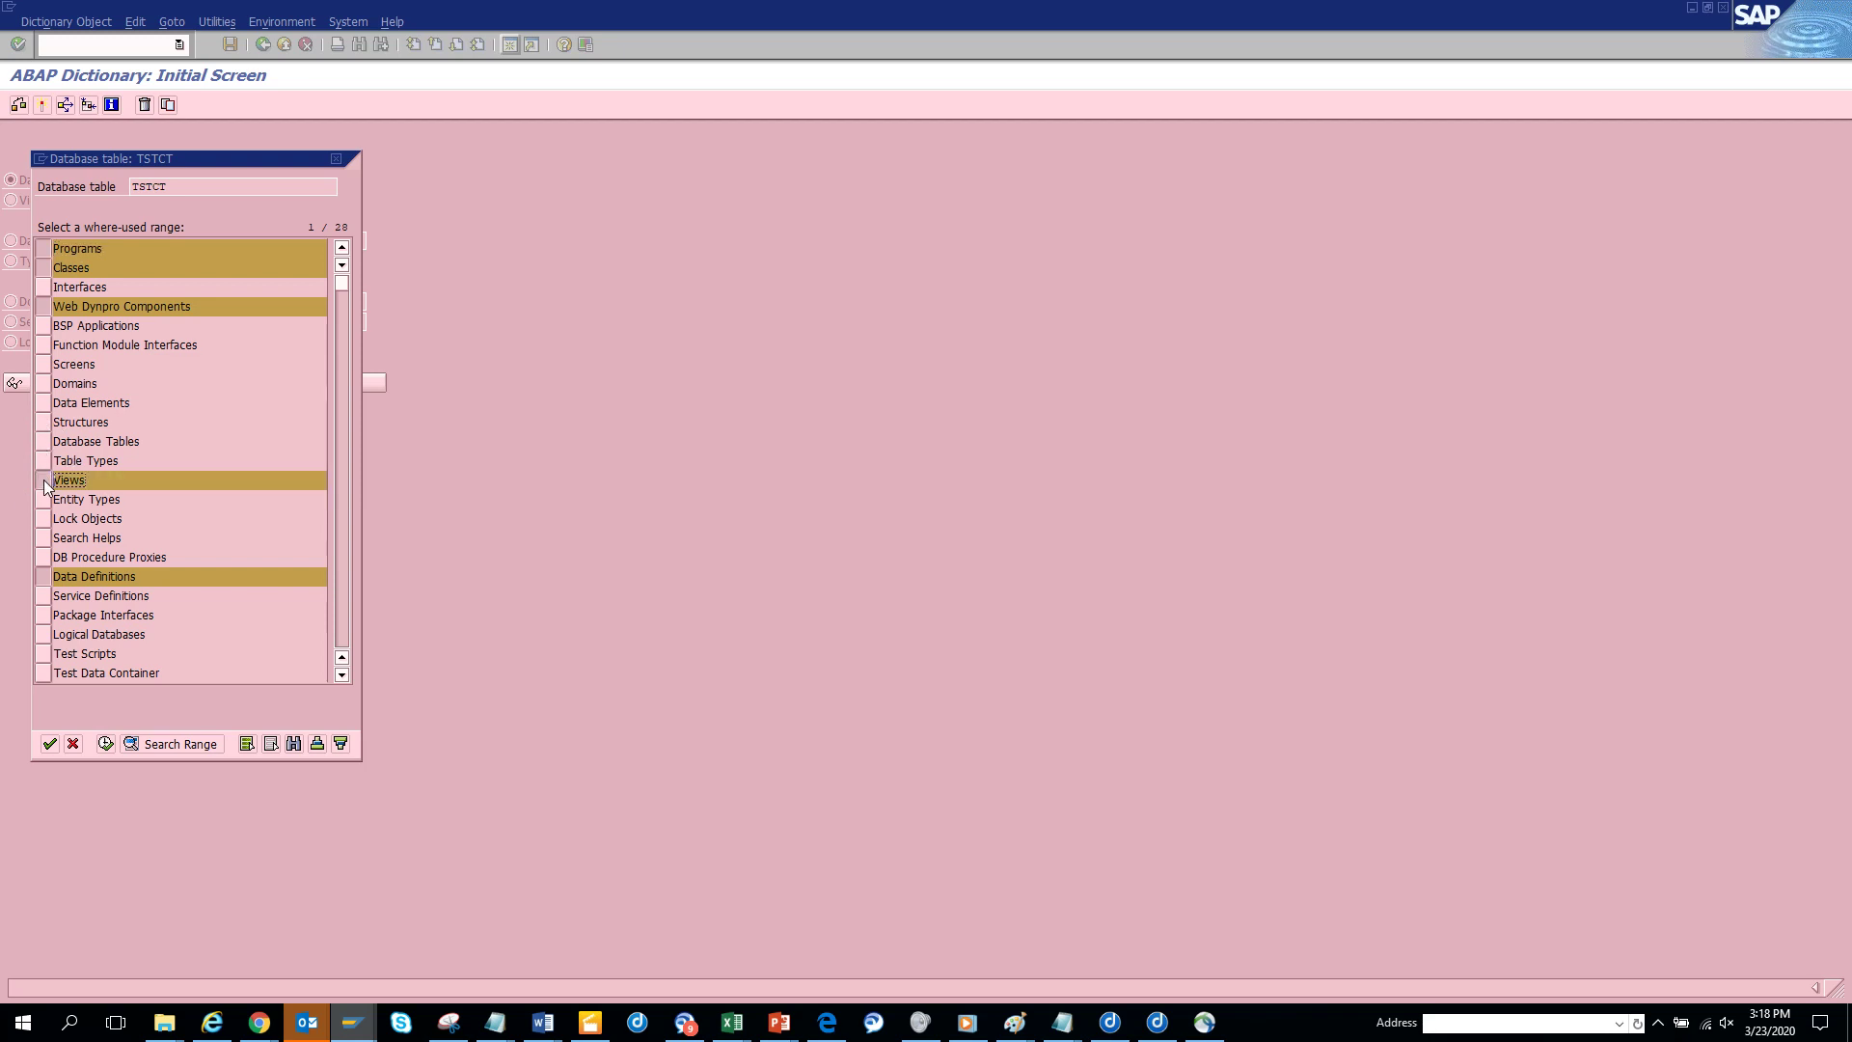
click(49, 576)
click(46, 309)
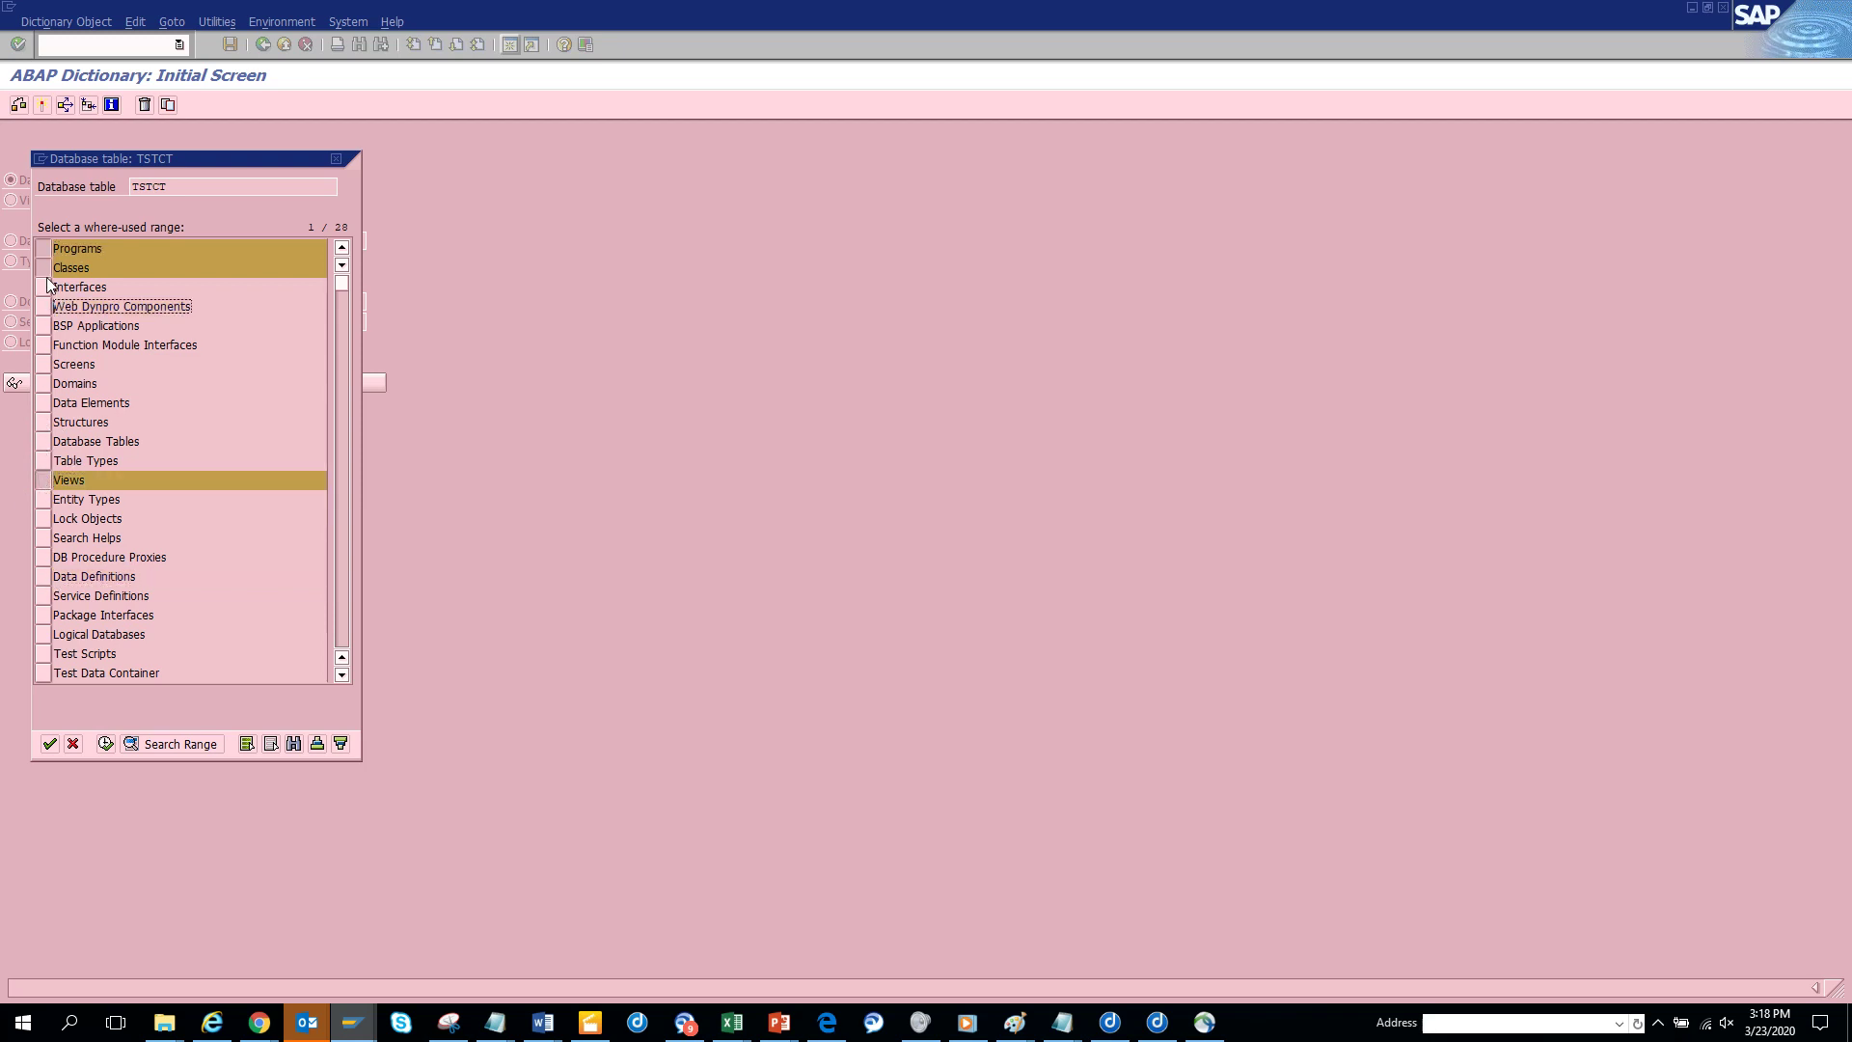
click(45, 267)
click(45, 254)
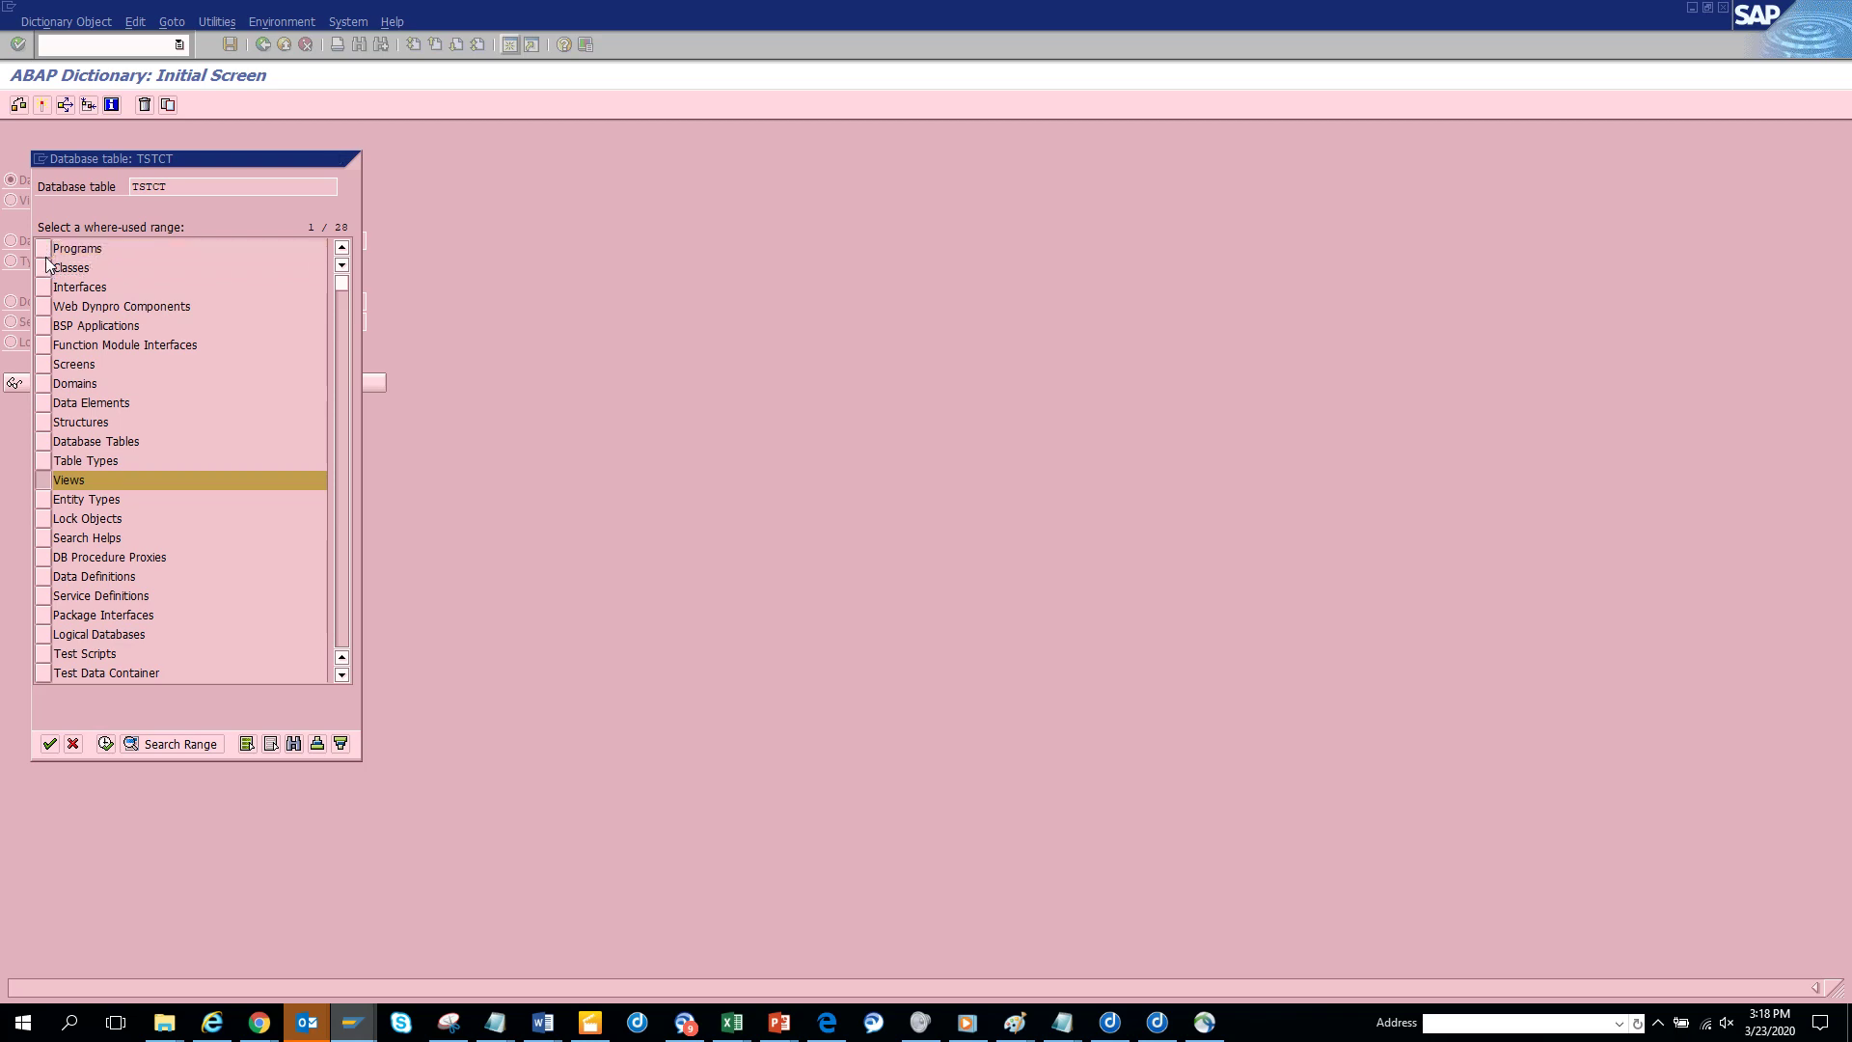
key(Return)
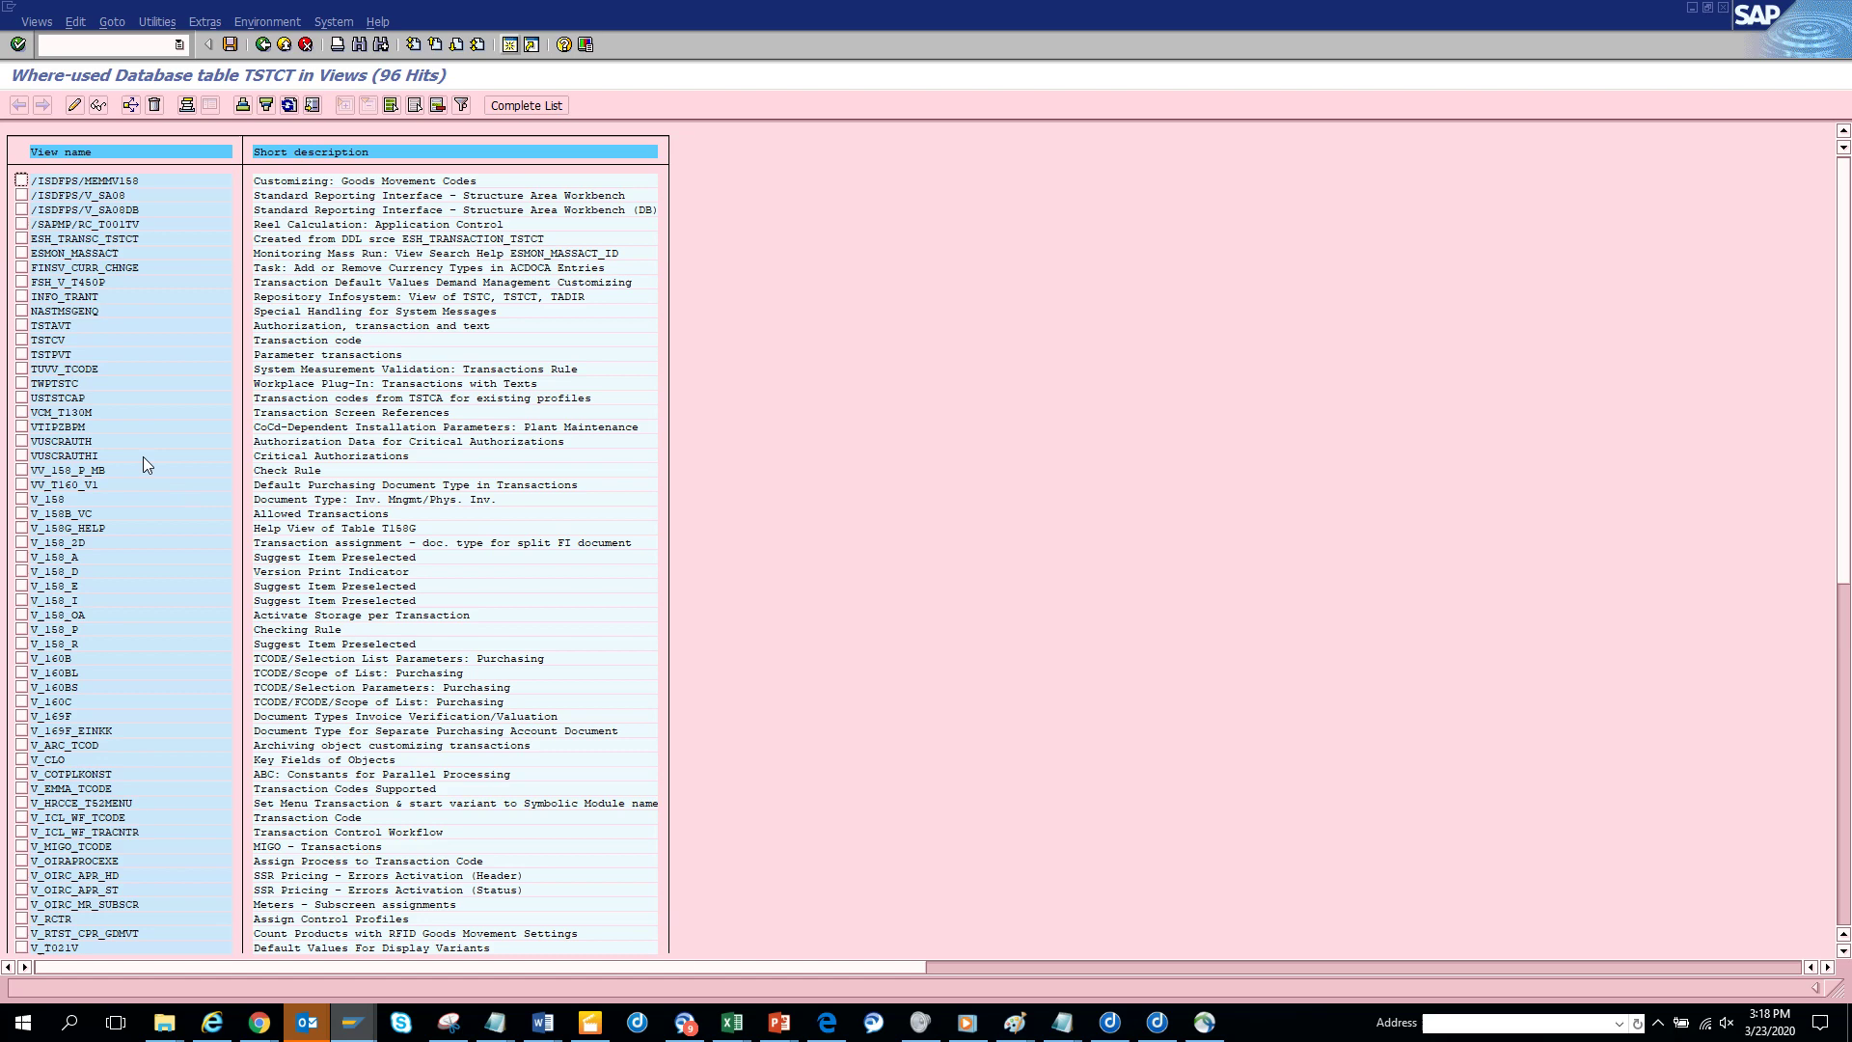
Open view TSTCV and display its TSTC–TSTCT join conditions.
double_click(107, 338)
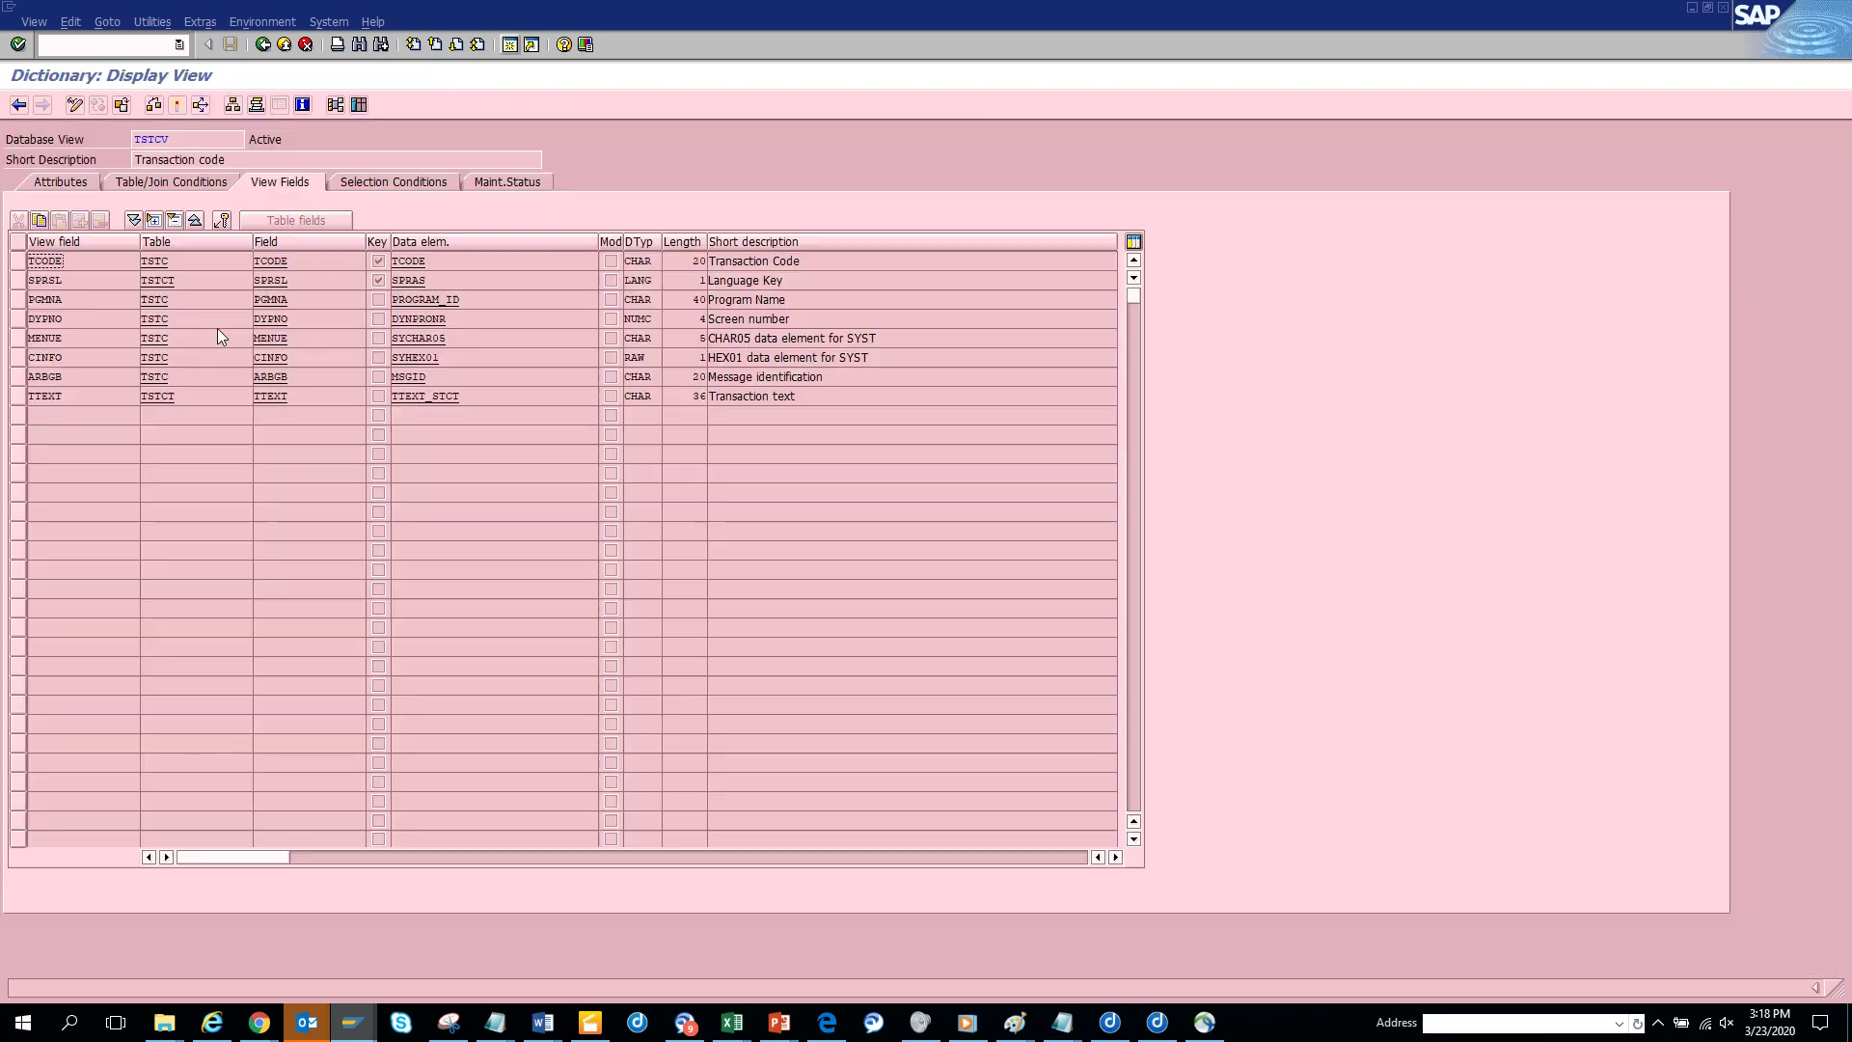
click(187, 187)
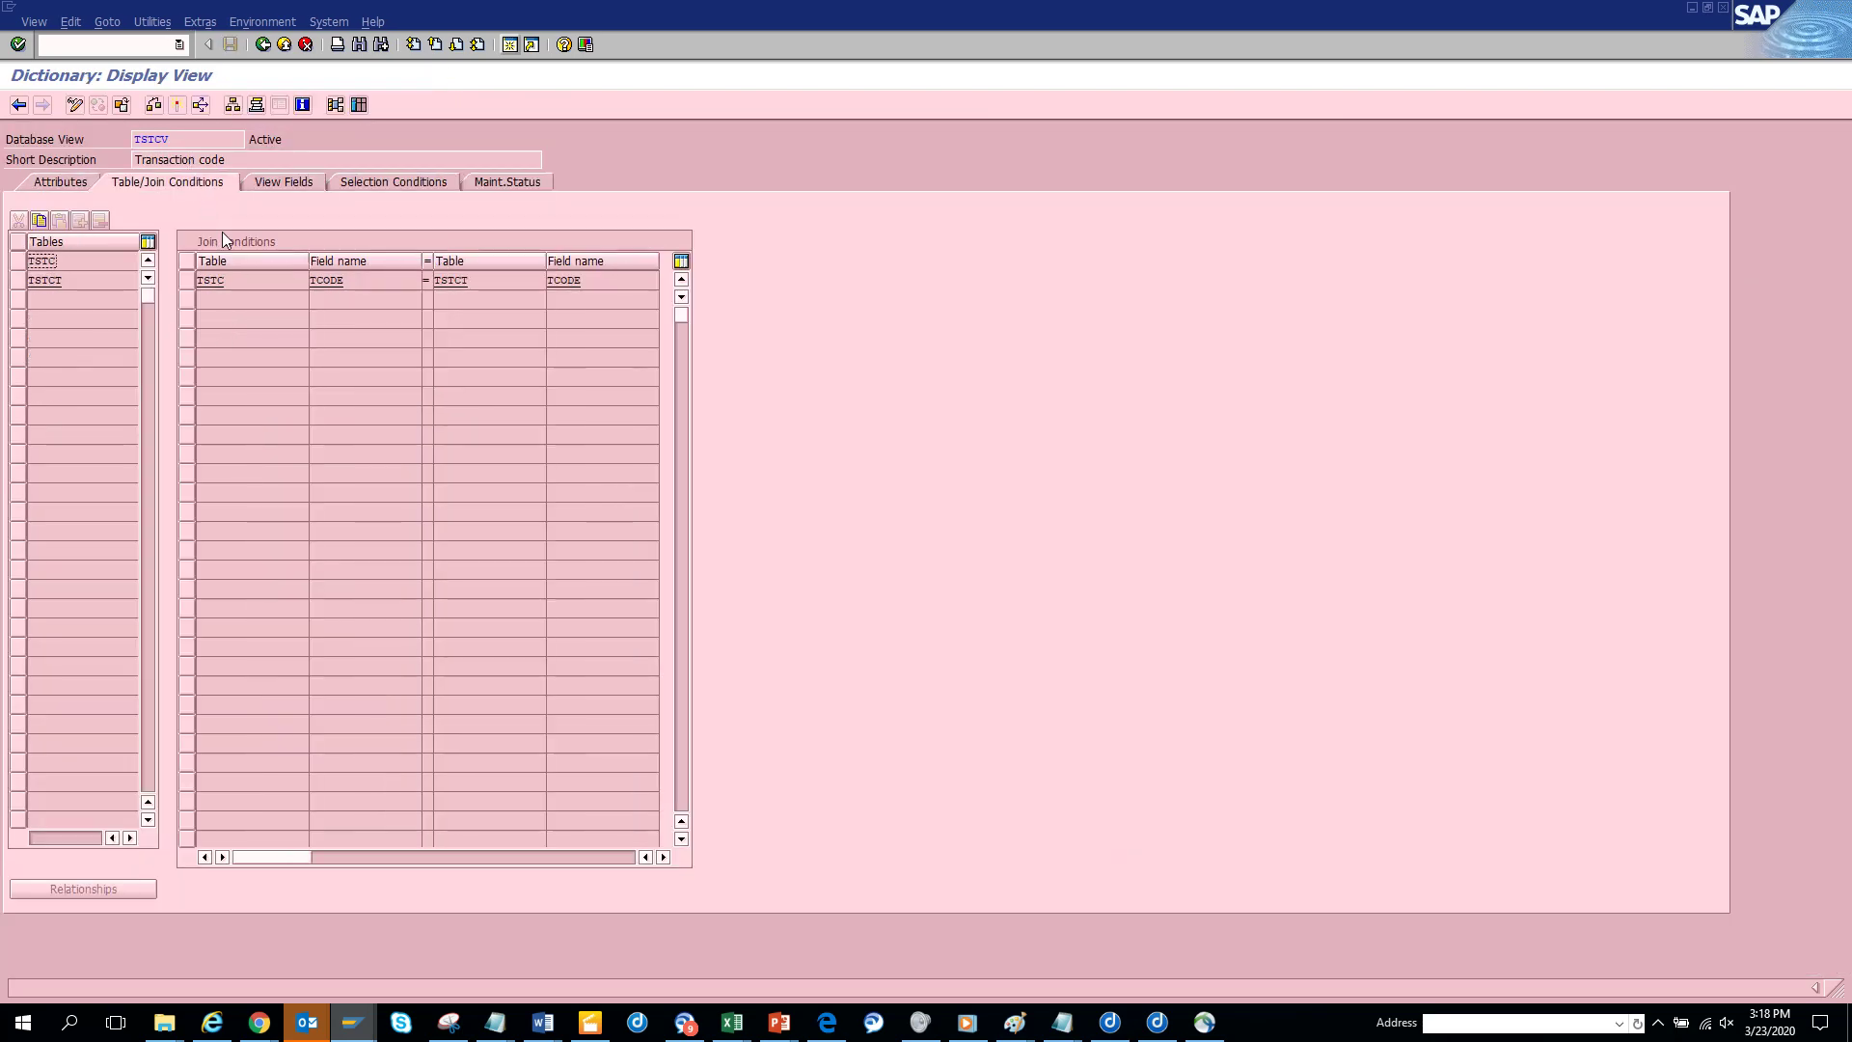
double_click(209, 135)
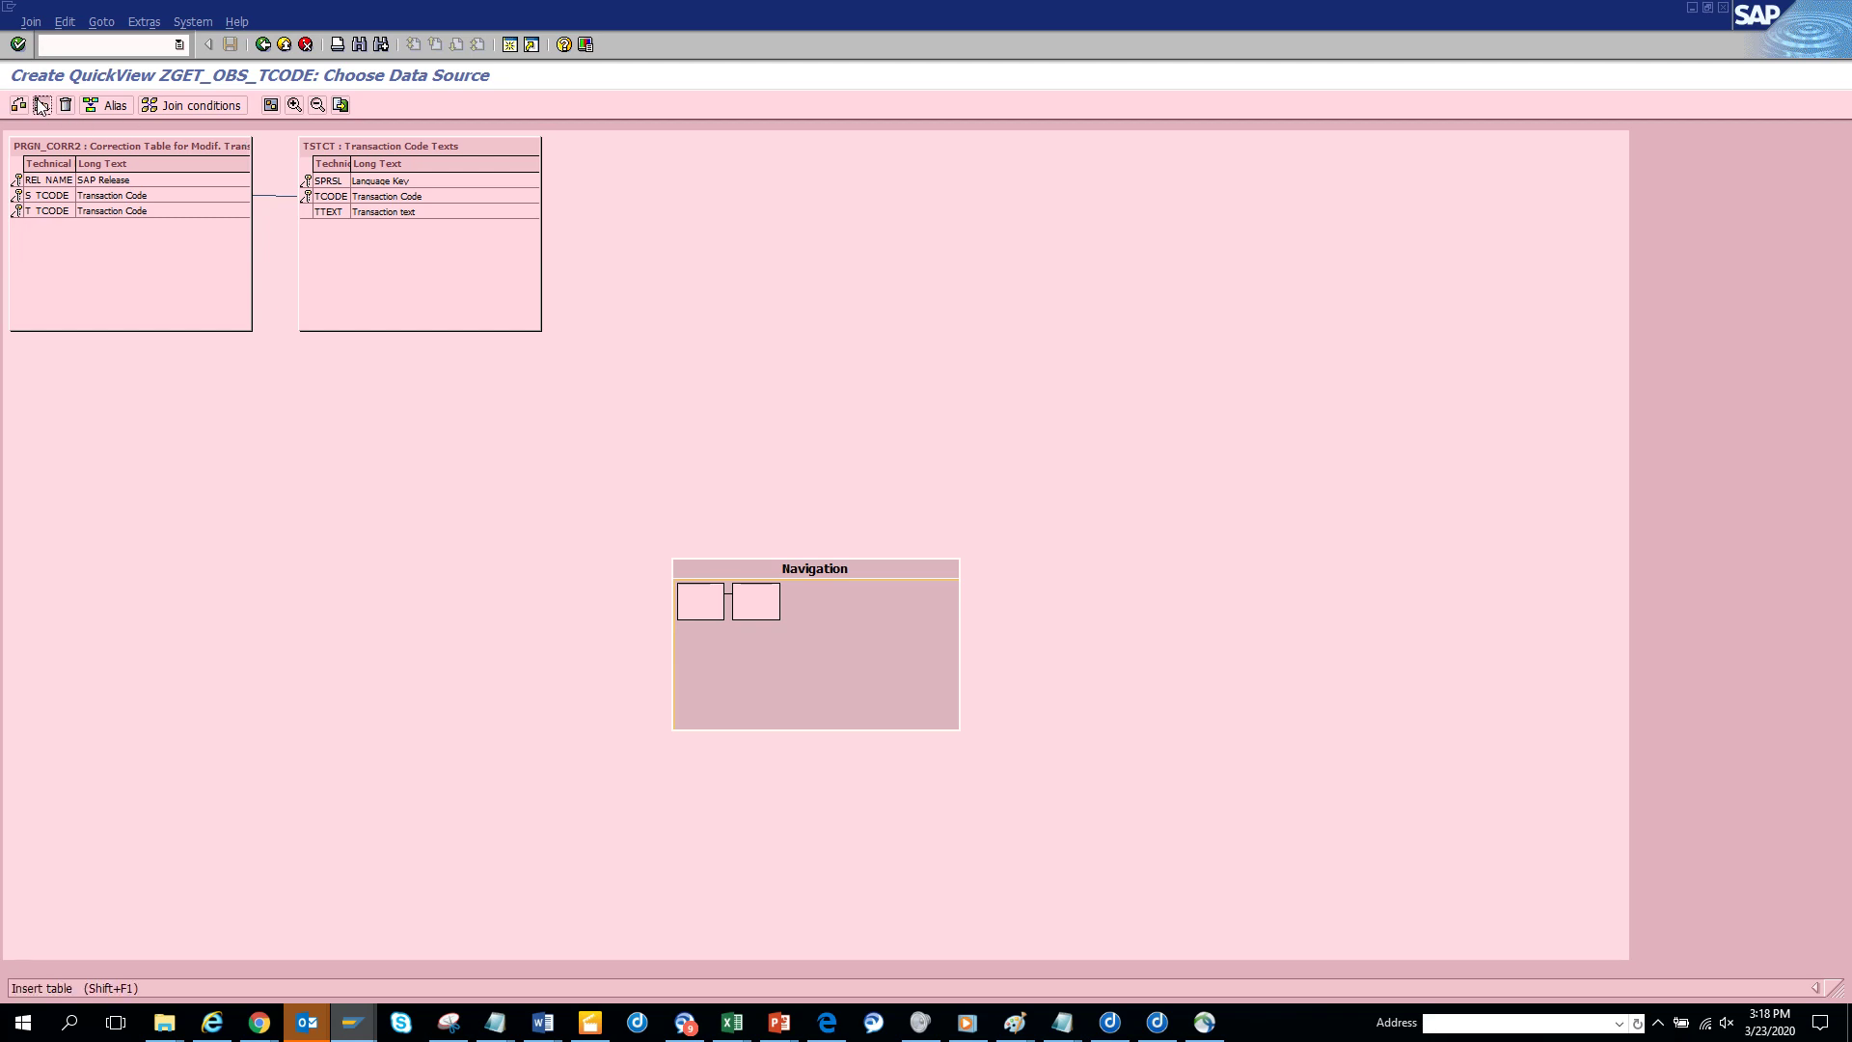
Try inserting TSTCT again, dismiss the table-already-in-use error, cancel, and leave the join editor.
click(297, 288)
text(tstct)
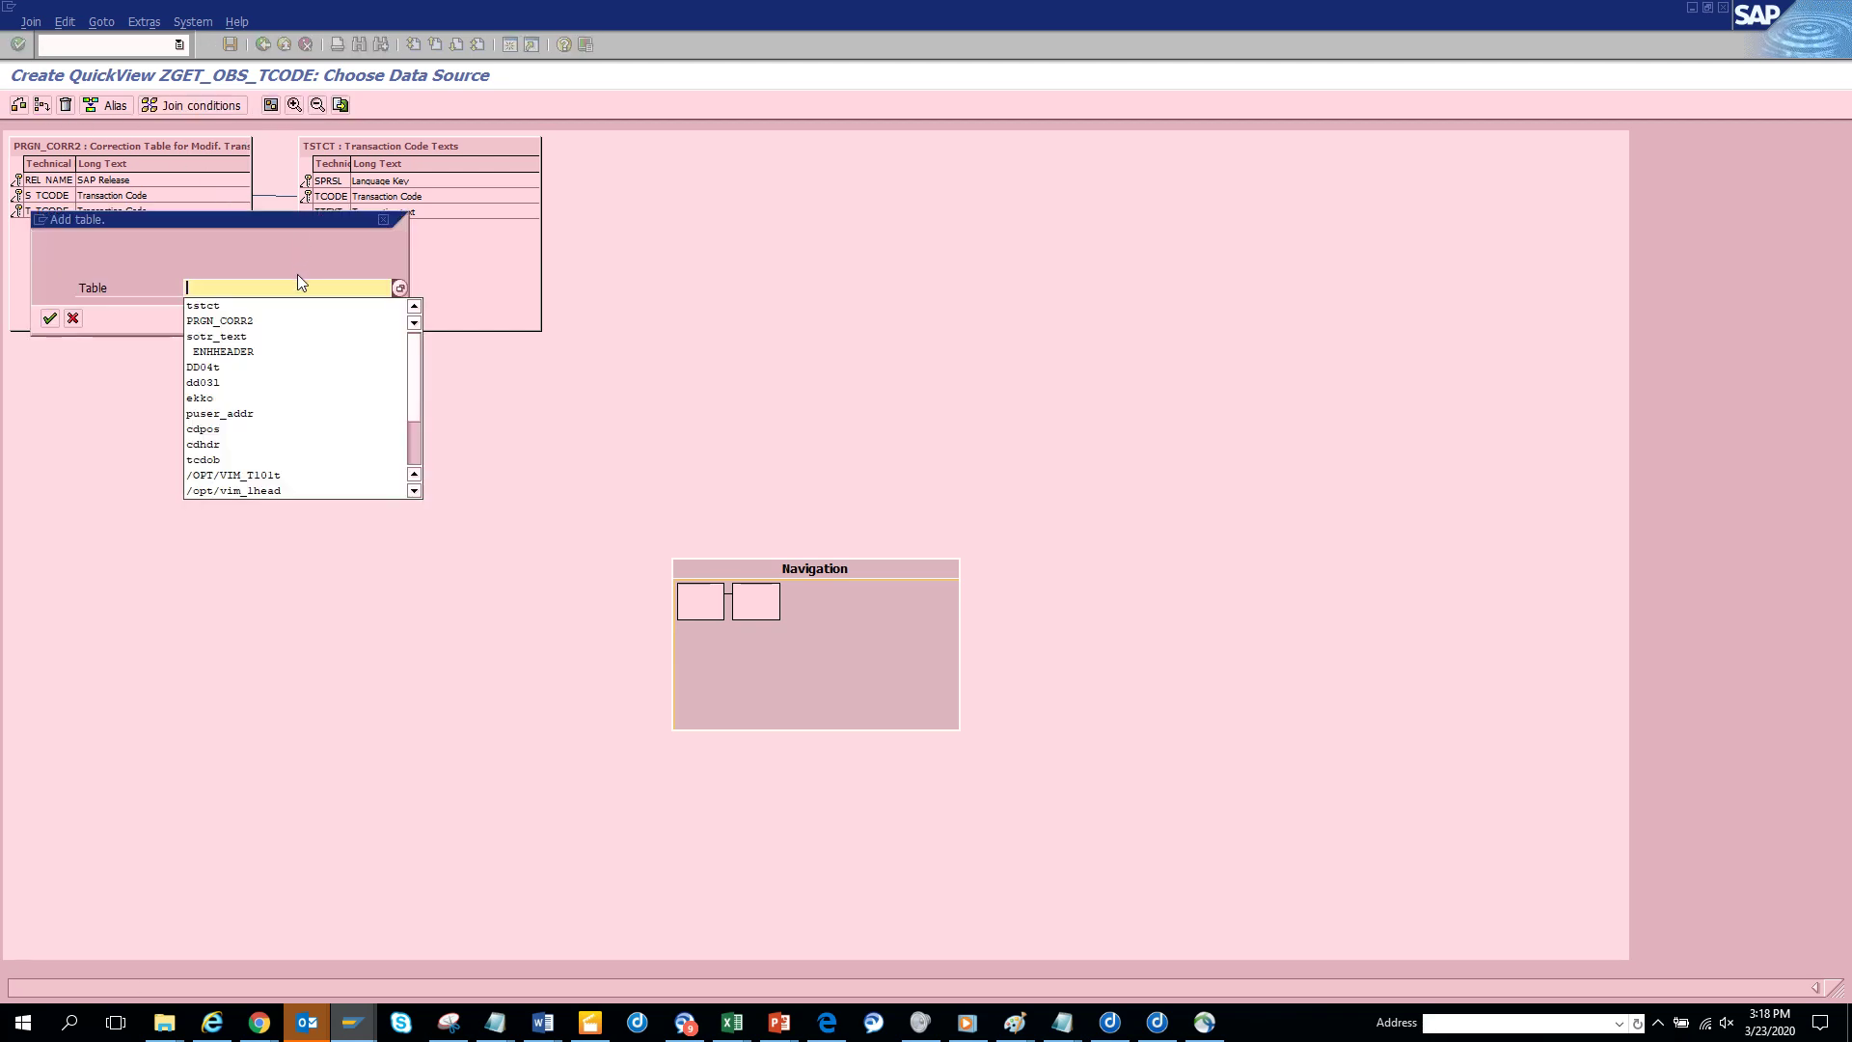
click(50, 318)
click(90, 501)
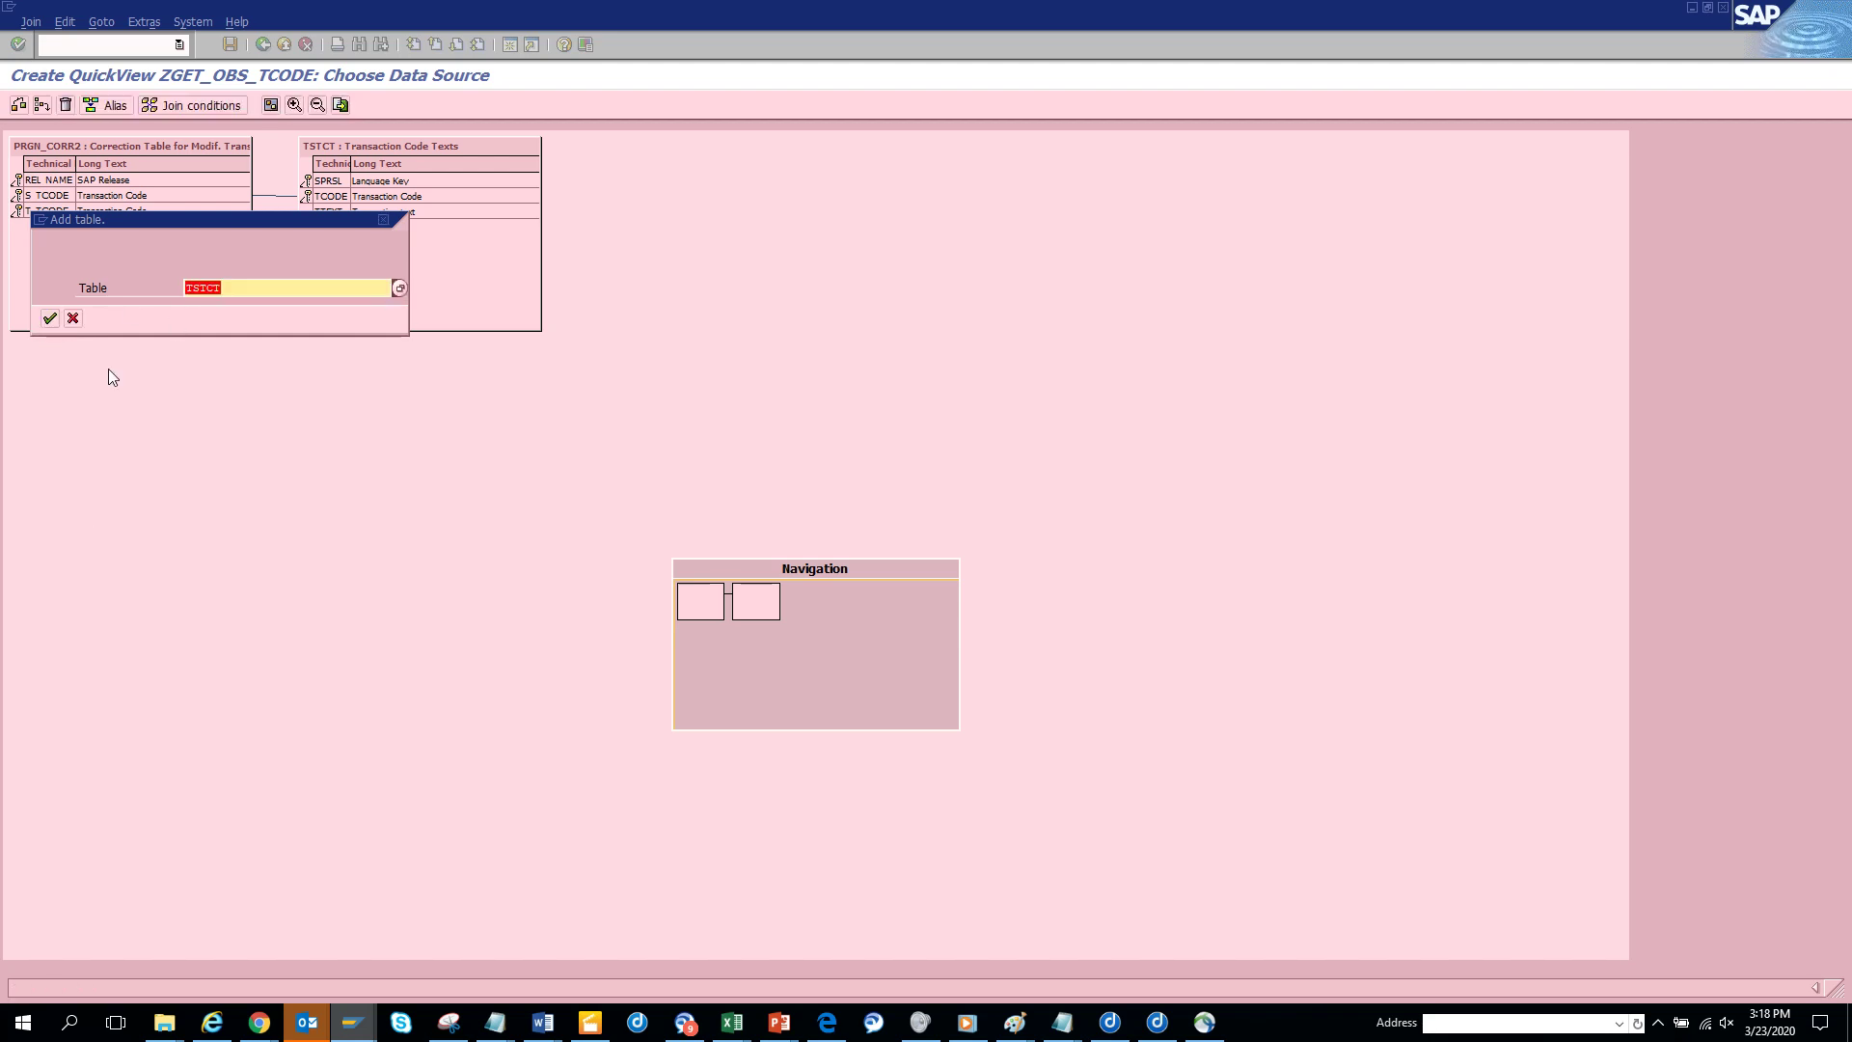
click(75, 318)
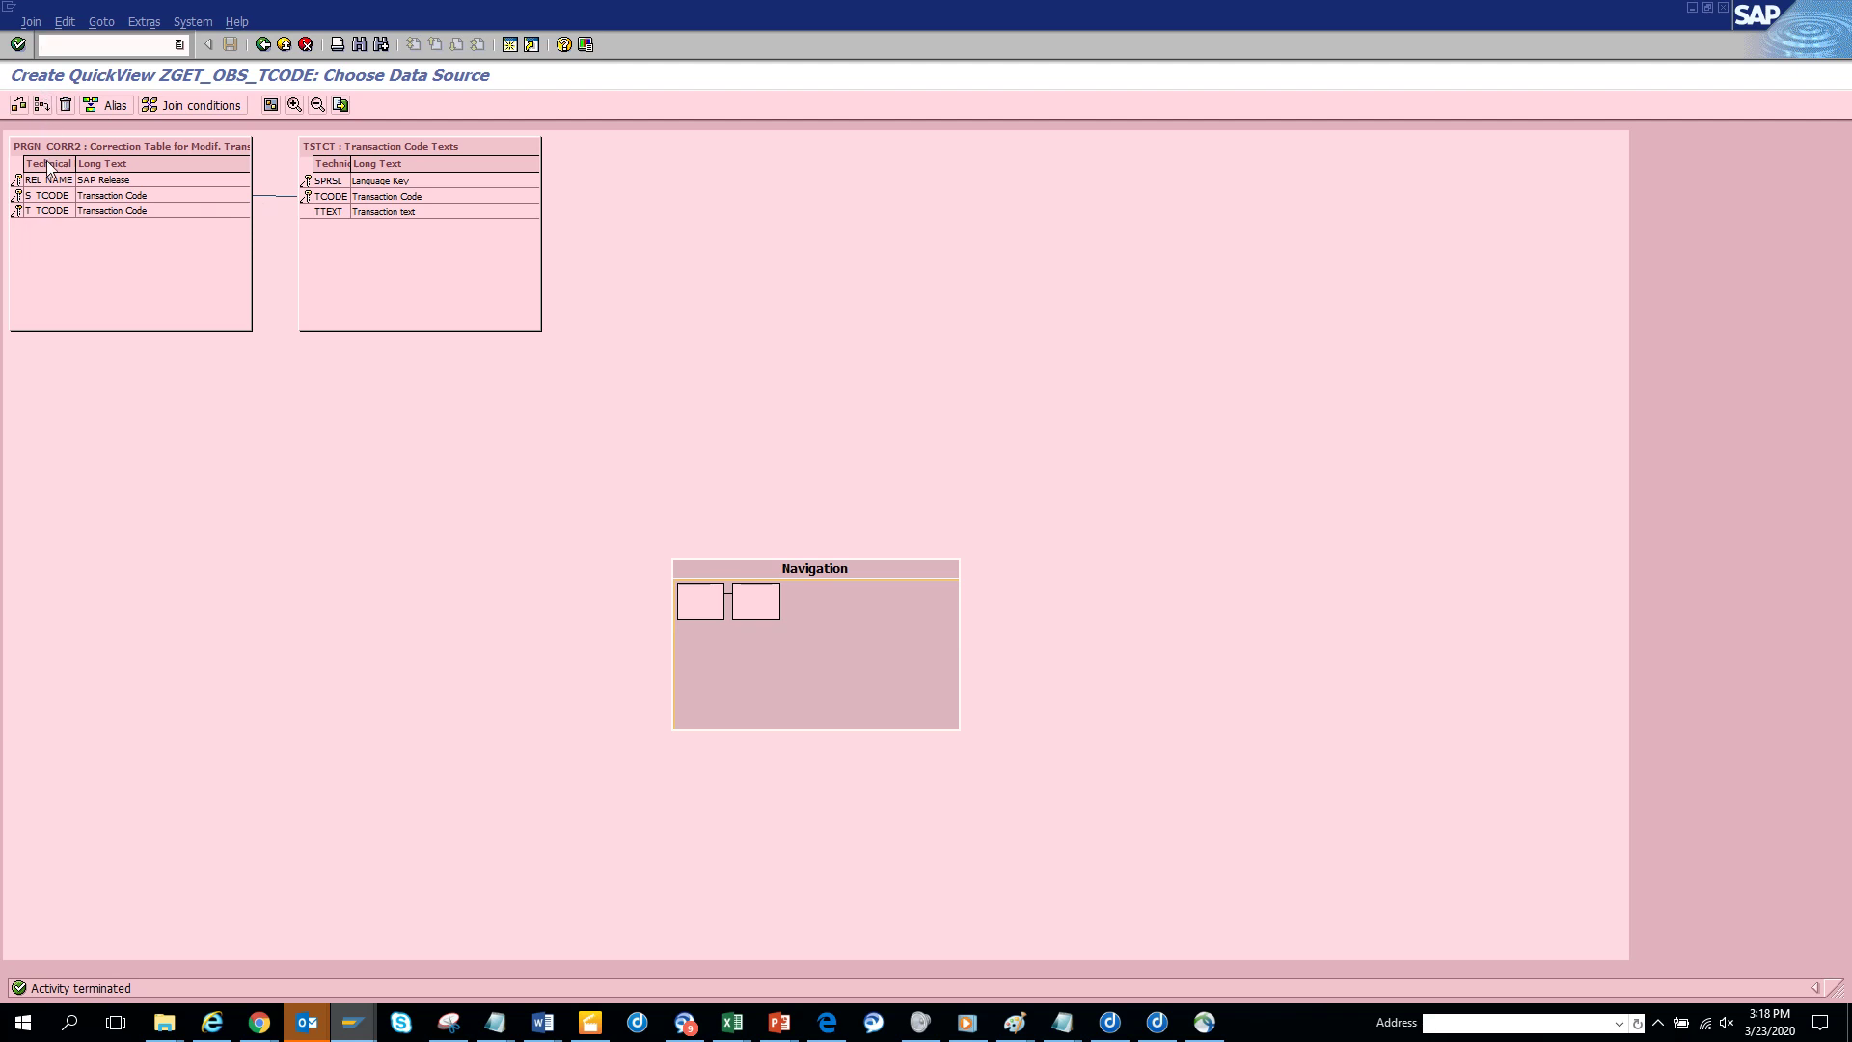
click(49, 108)
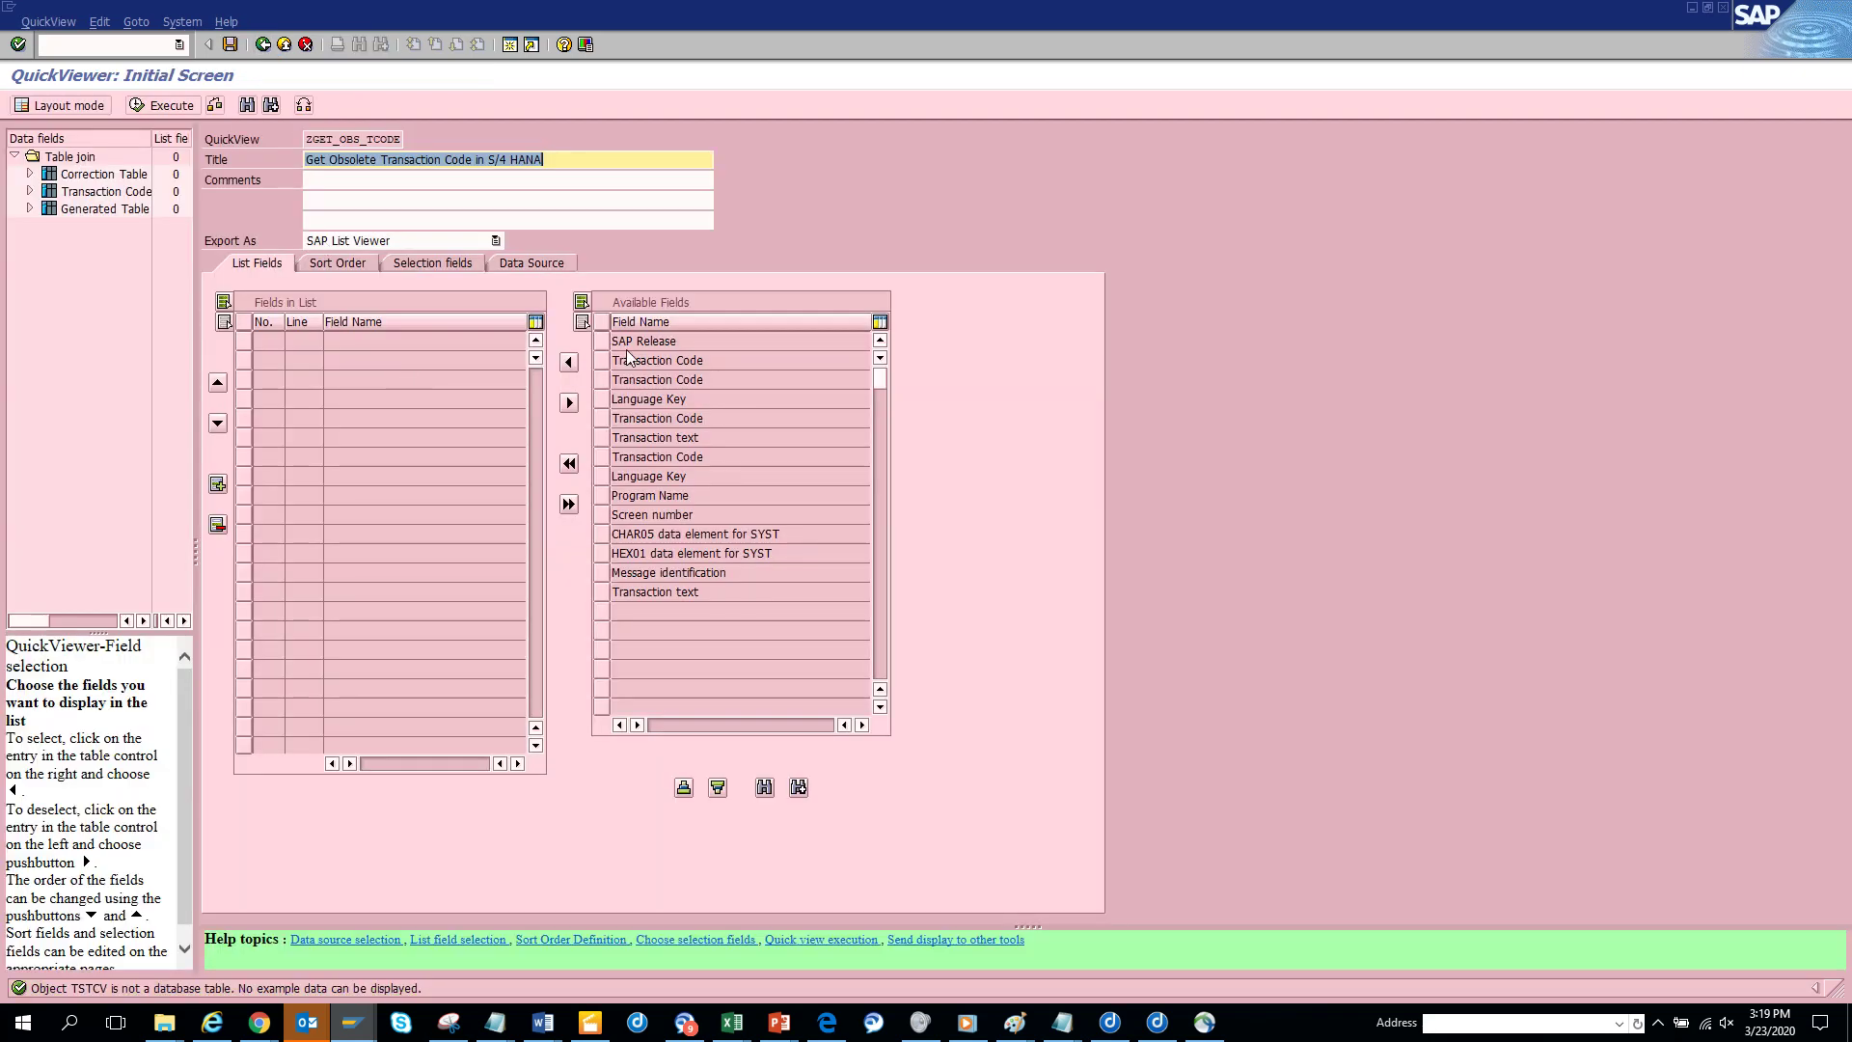
Add SAP Release, two Transaction Codes, Language Key and two Transaction texts to the output list.
click(608, 343)
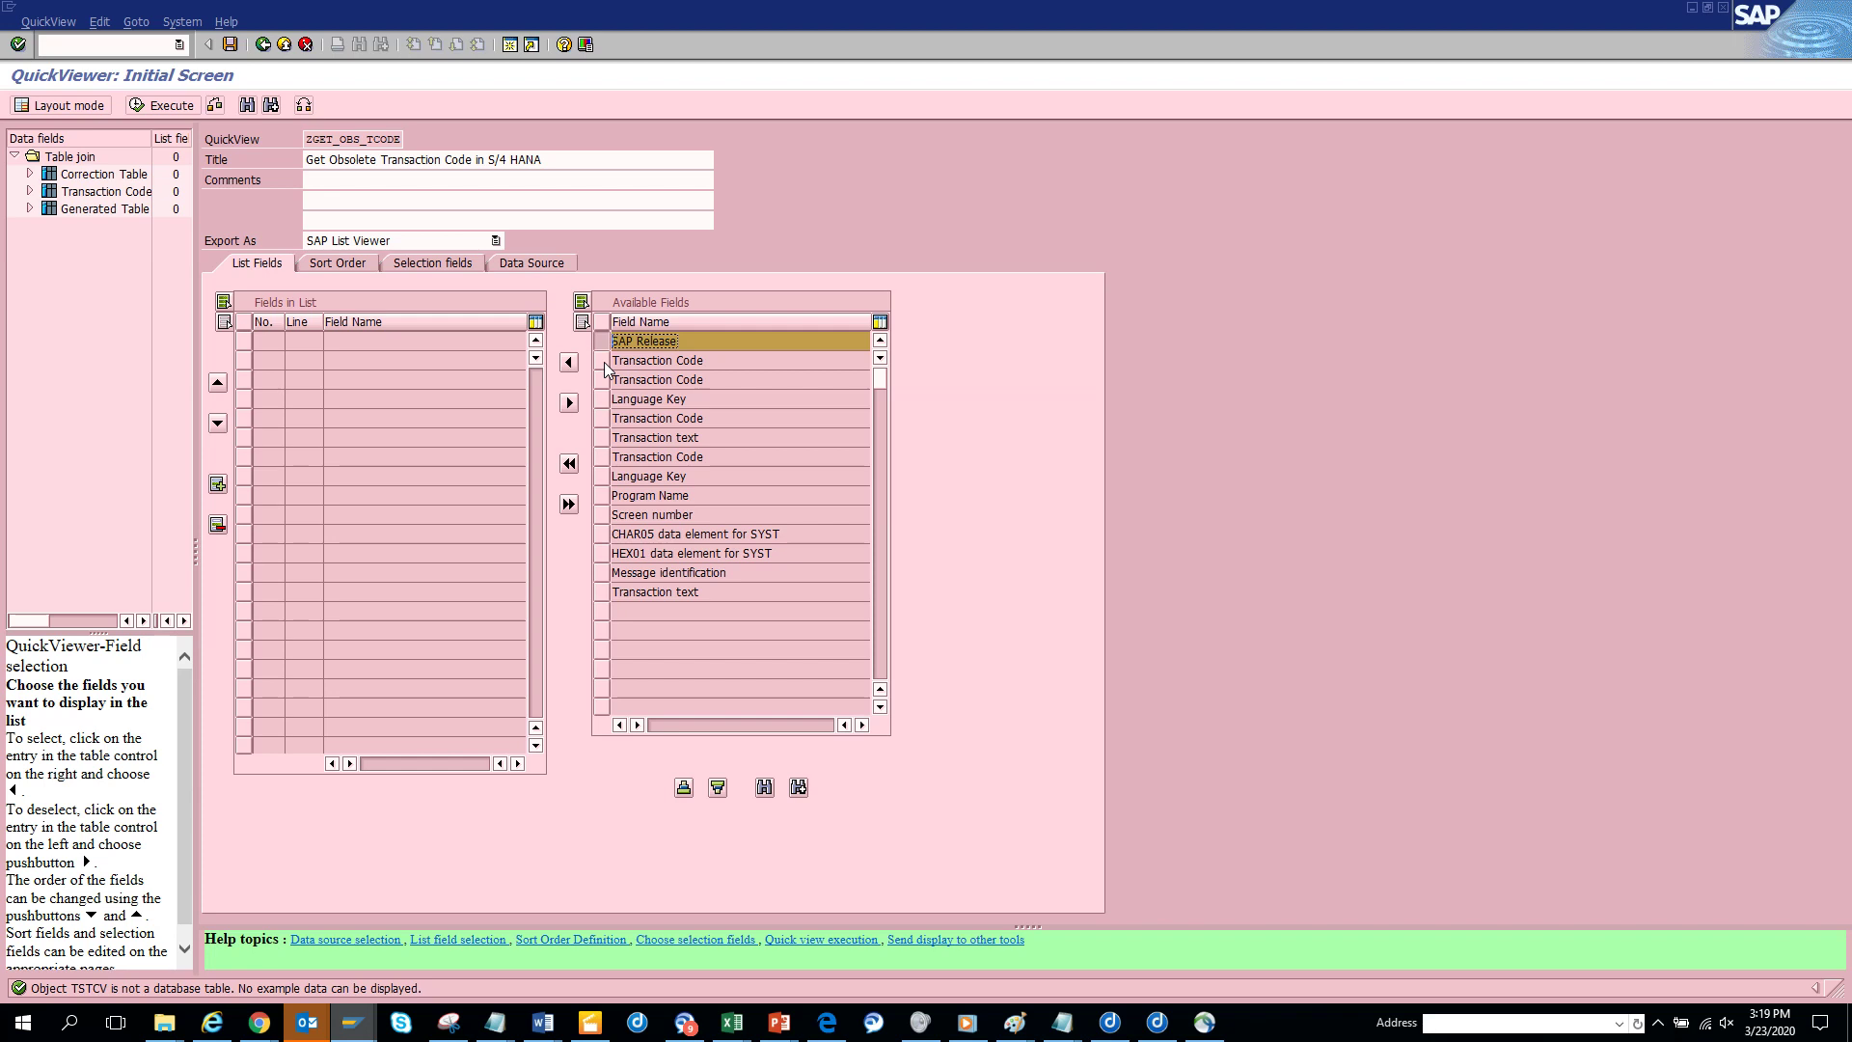
click(604, 362)
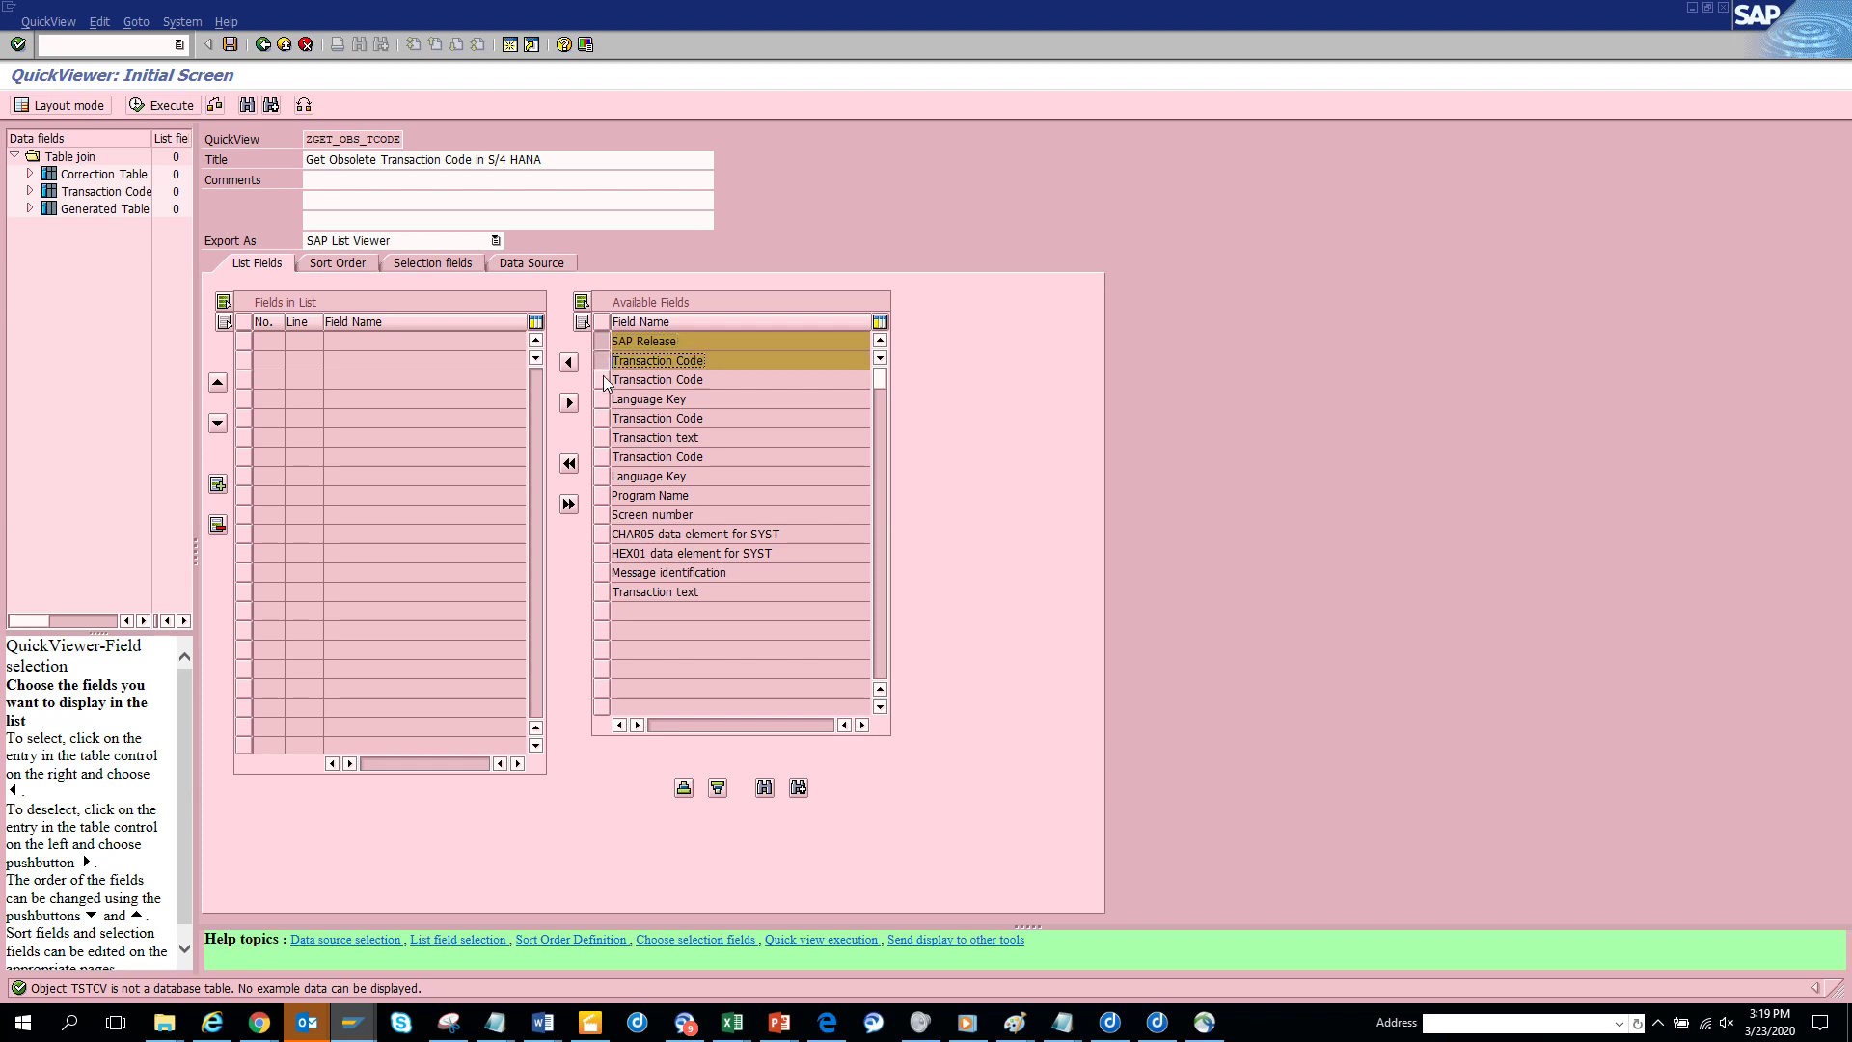
click(604, 378)
click(605, 399)
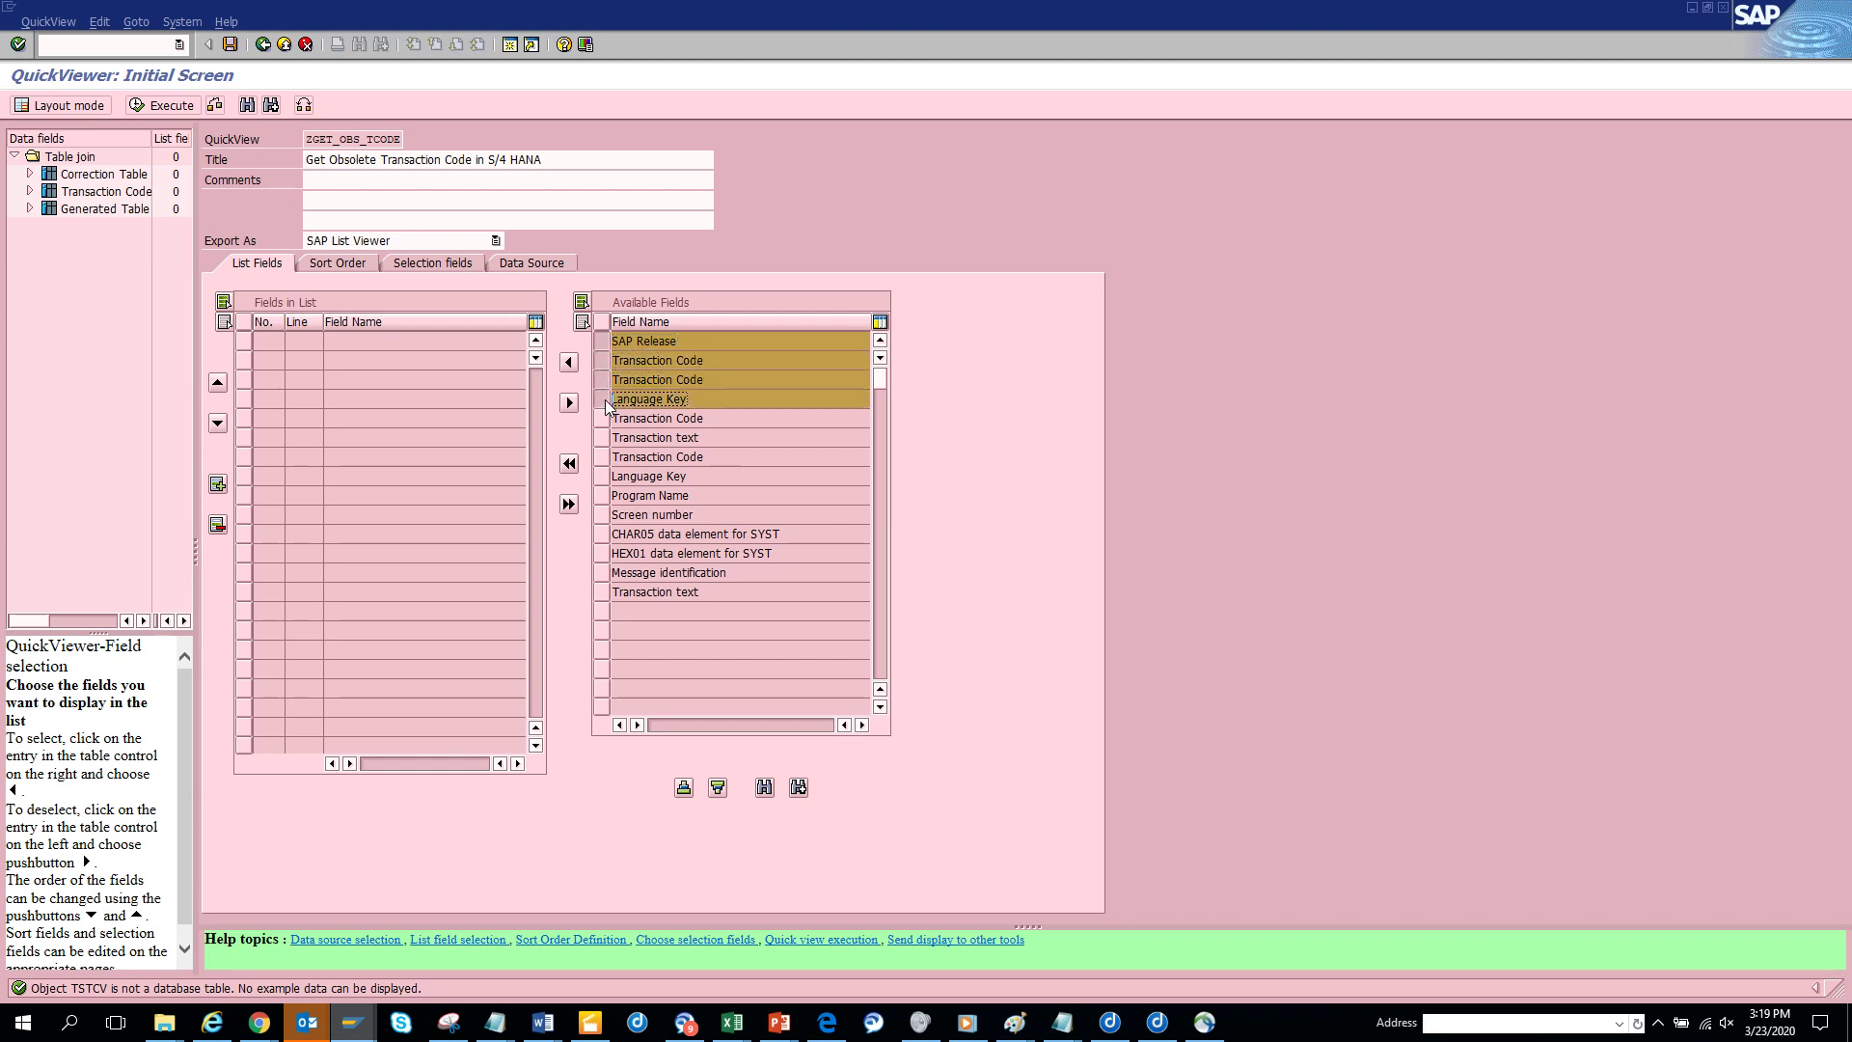
click(603, 439)
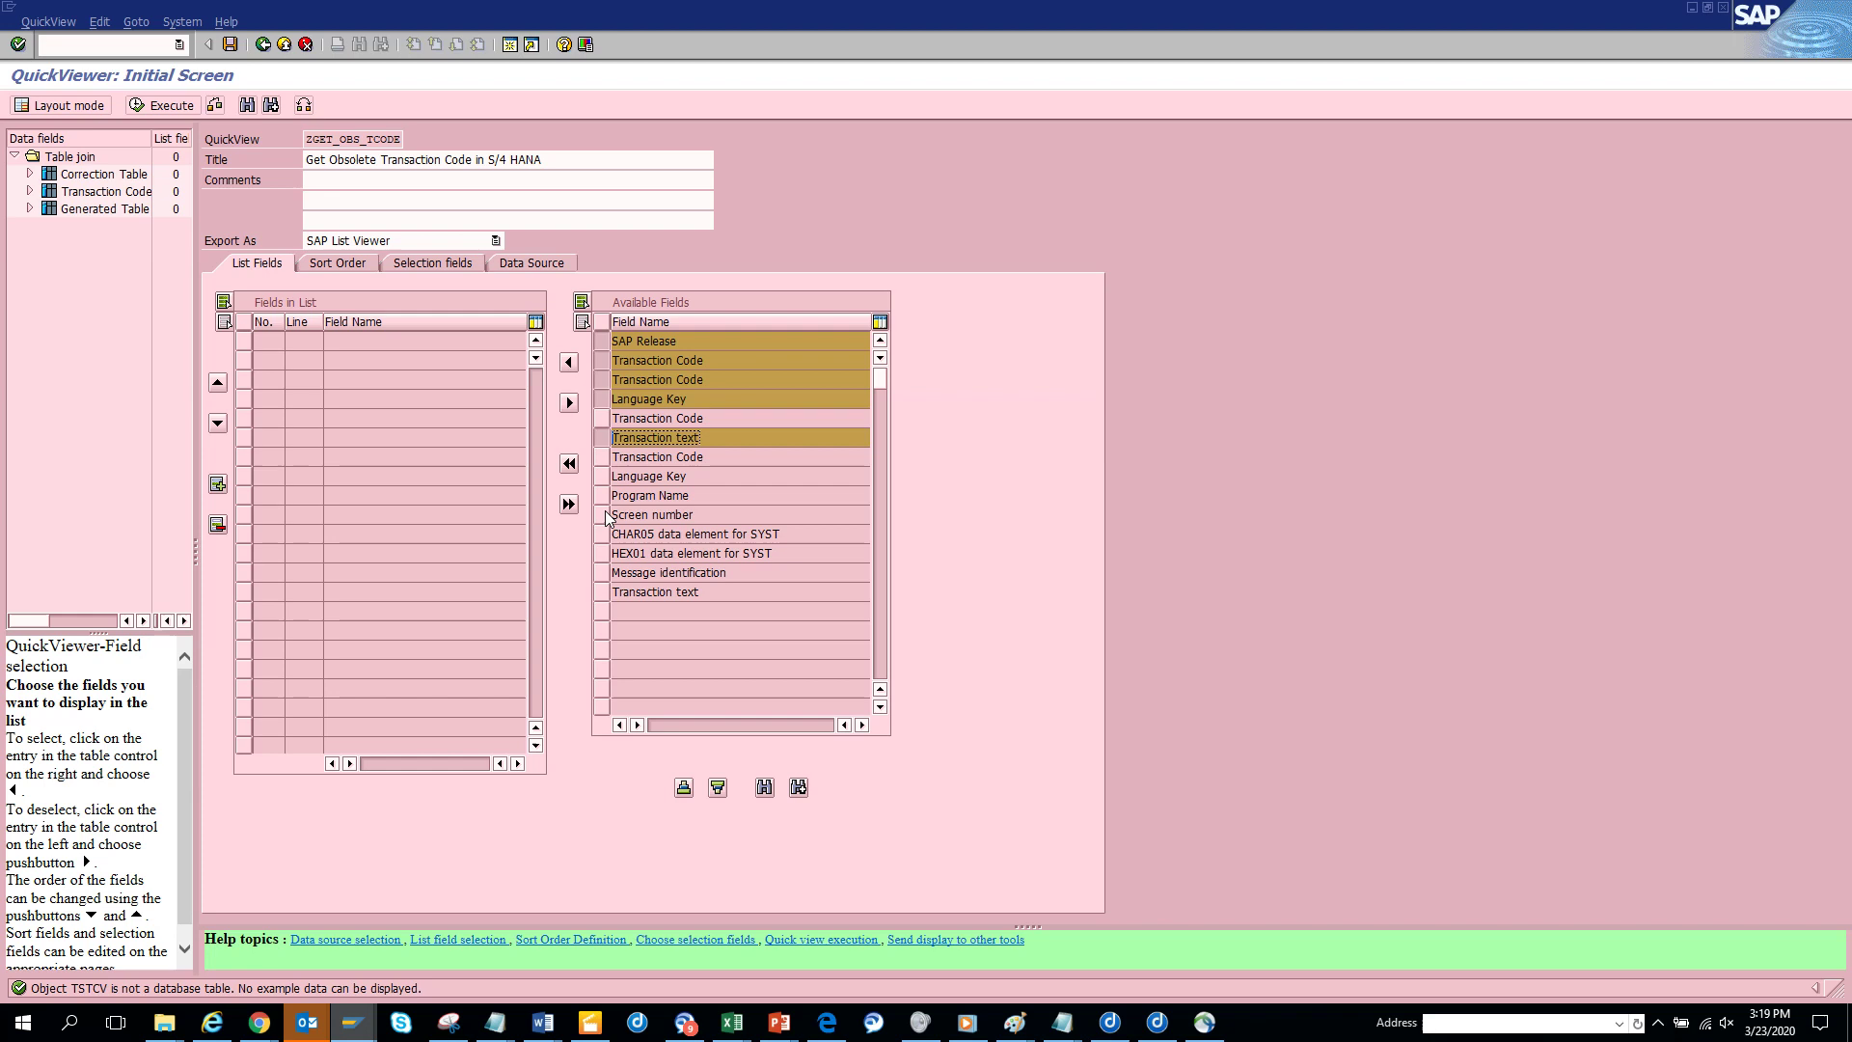
click(603, 593)
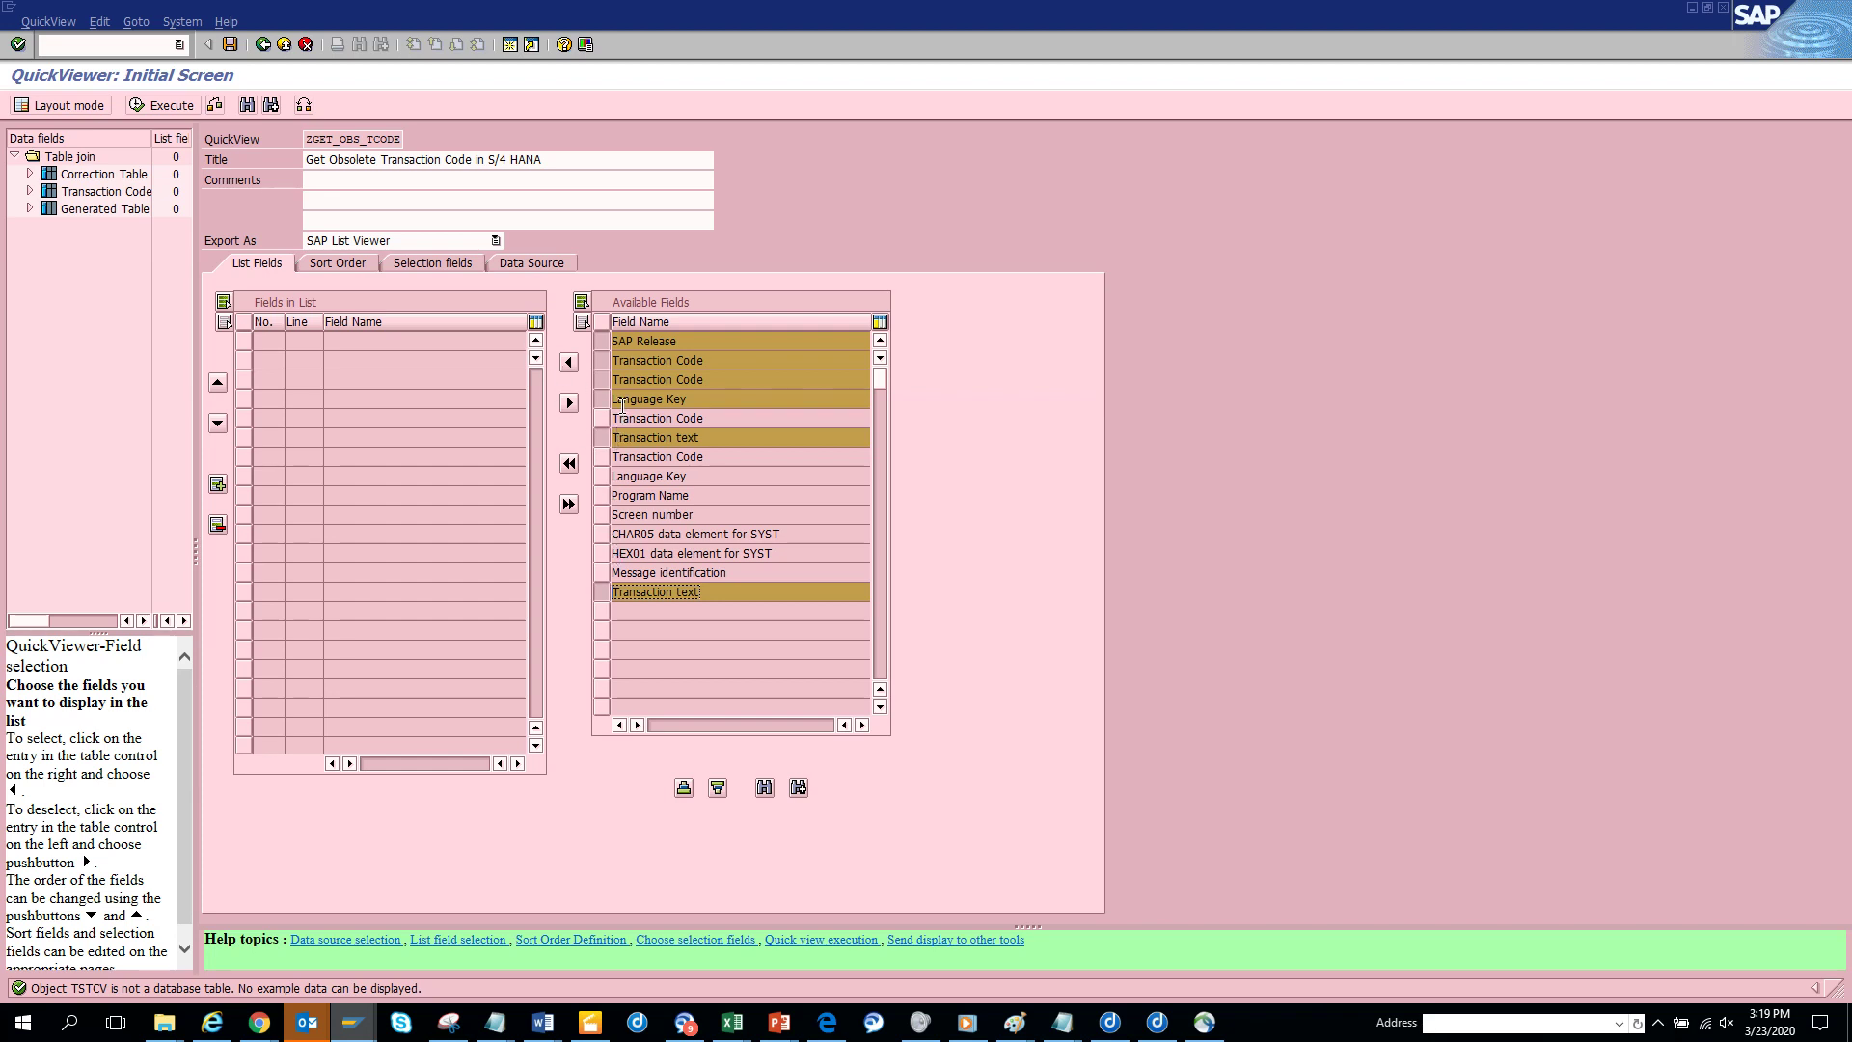
click(568, 361)
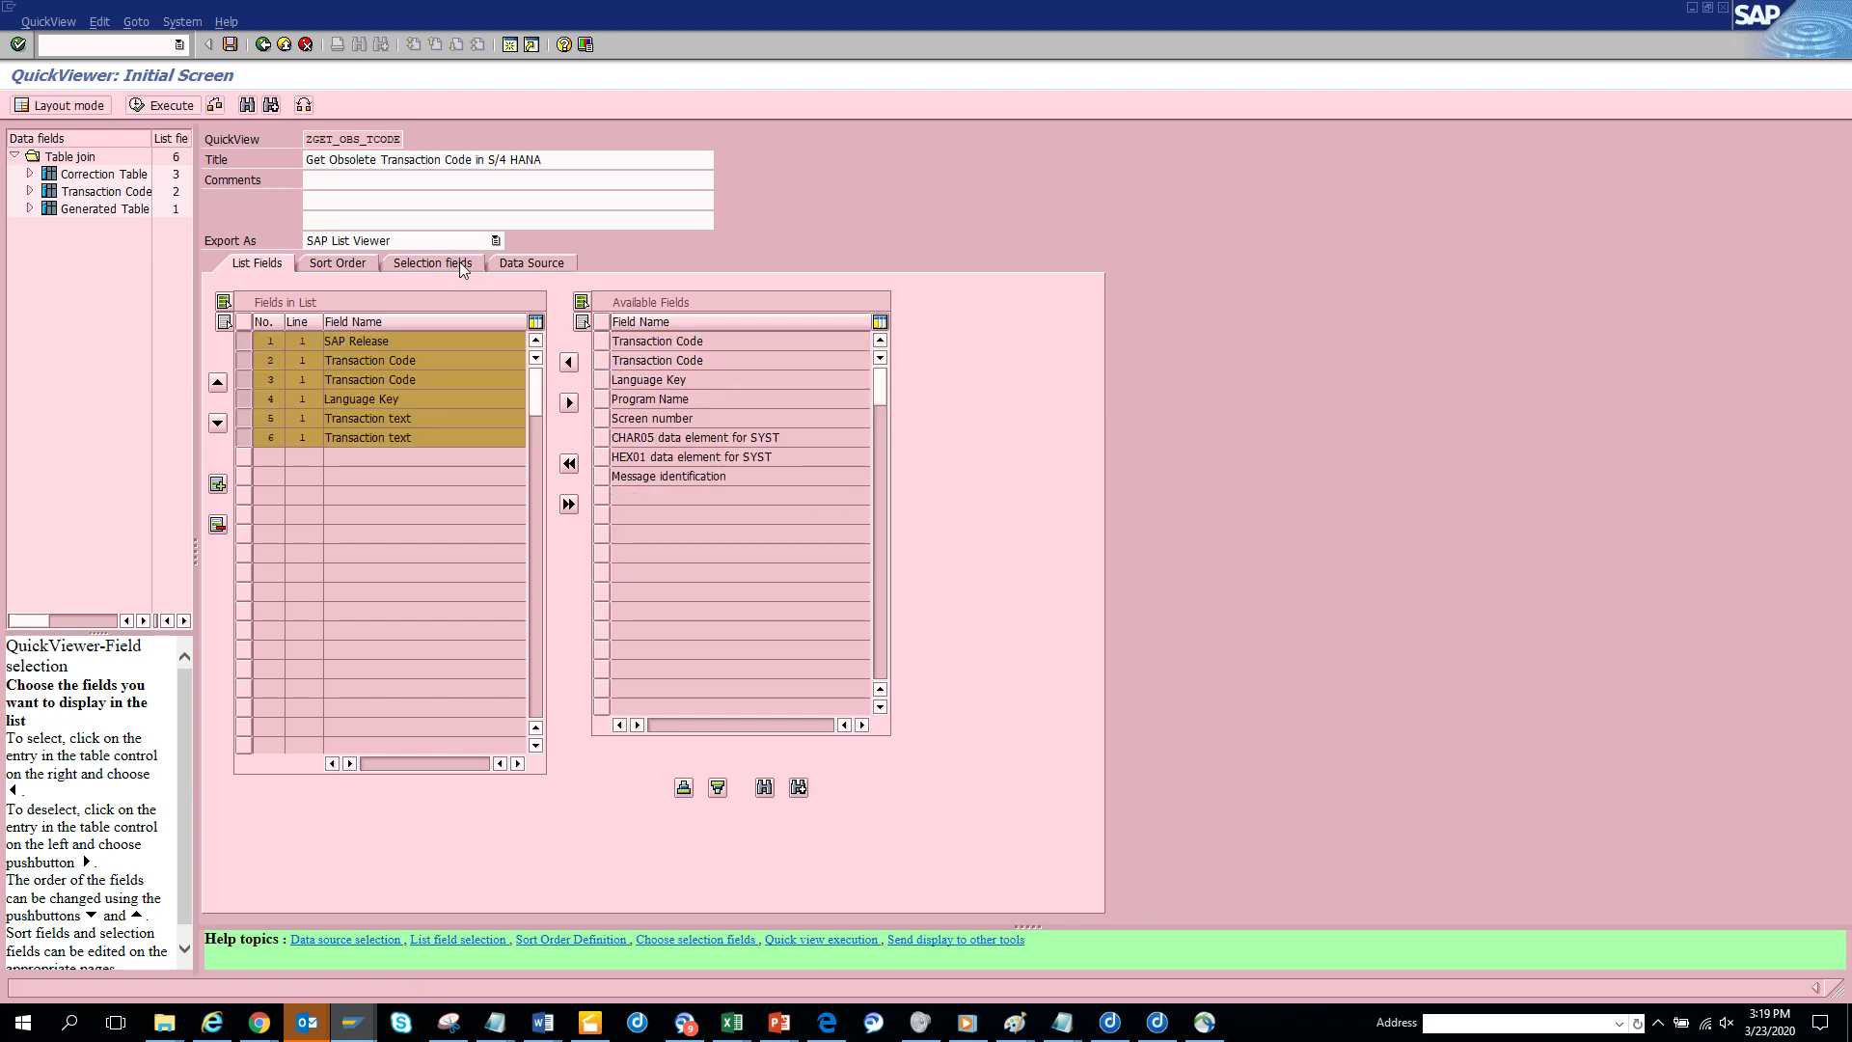
Make both Transaction Codes, SAP Release and Language Key selection fields, then run the QuickView.
click(459, 262)
click(600, 360)
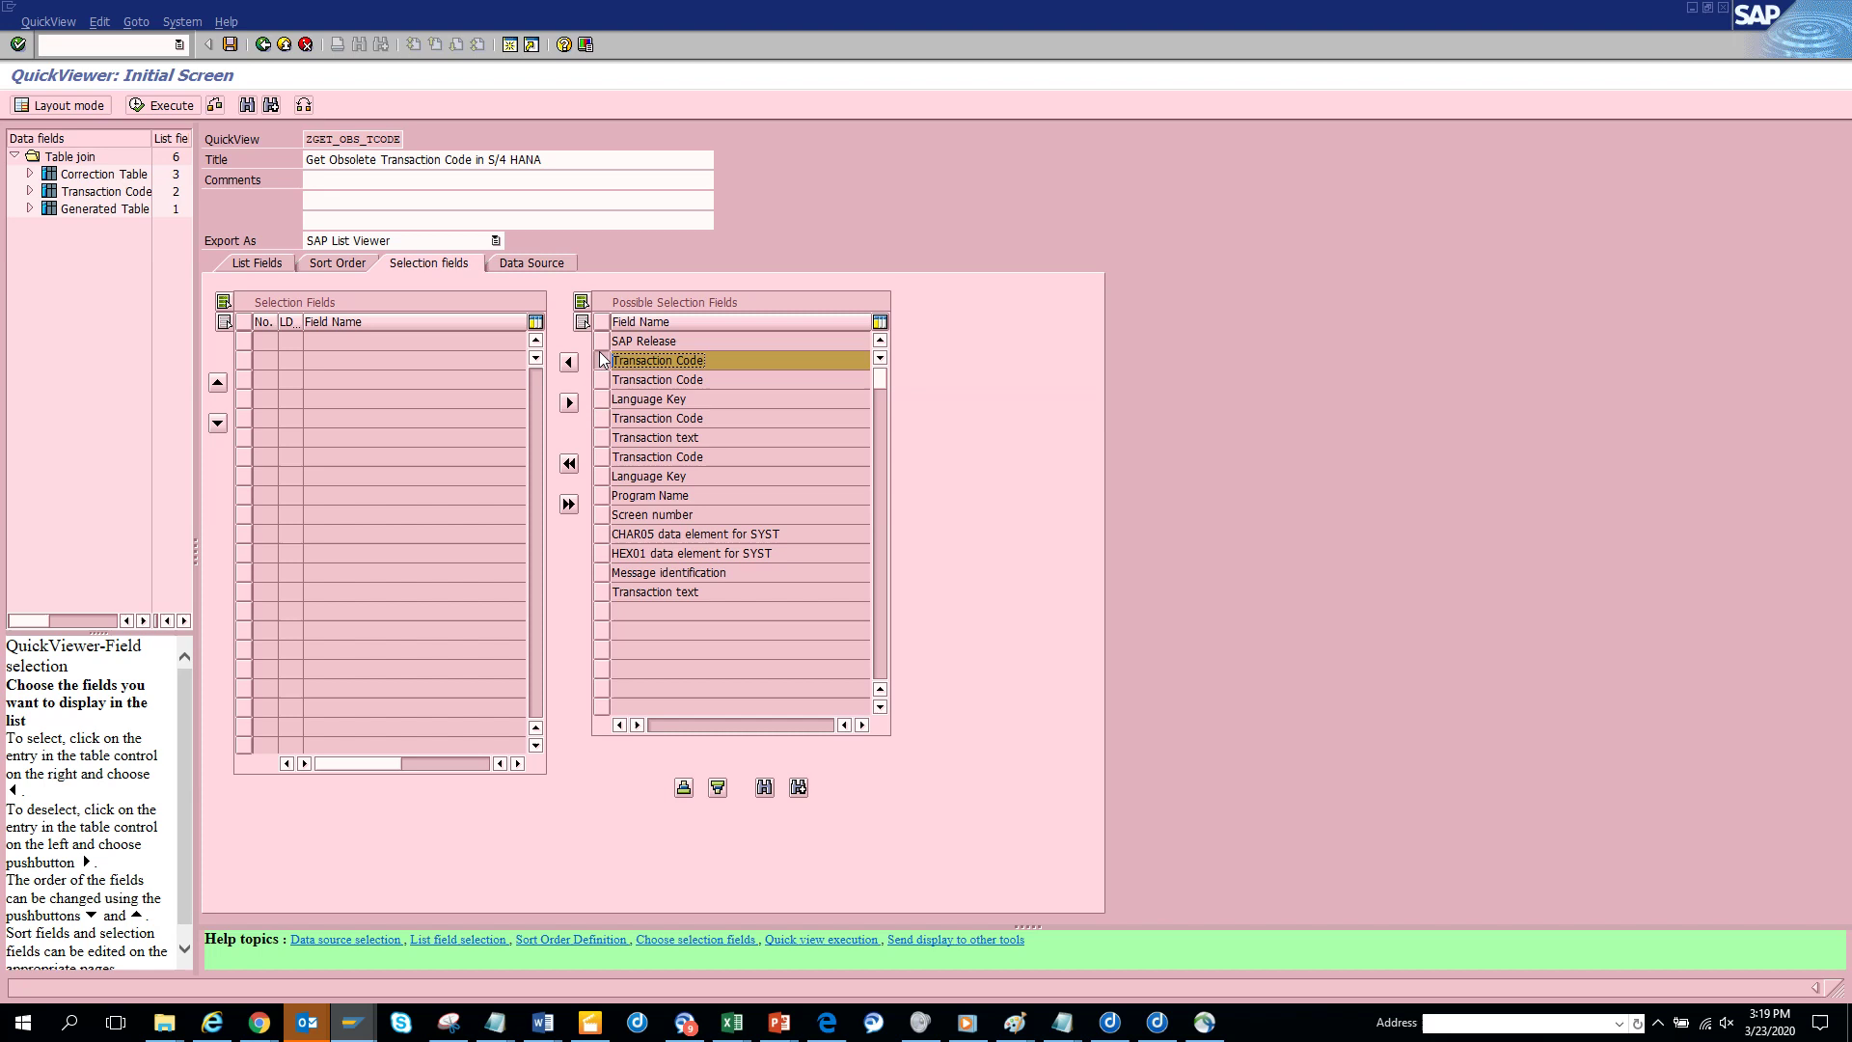
click(601, 343)
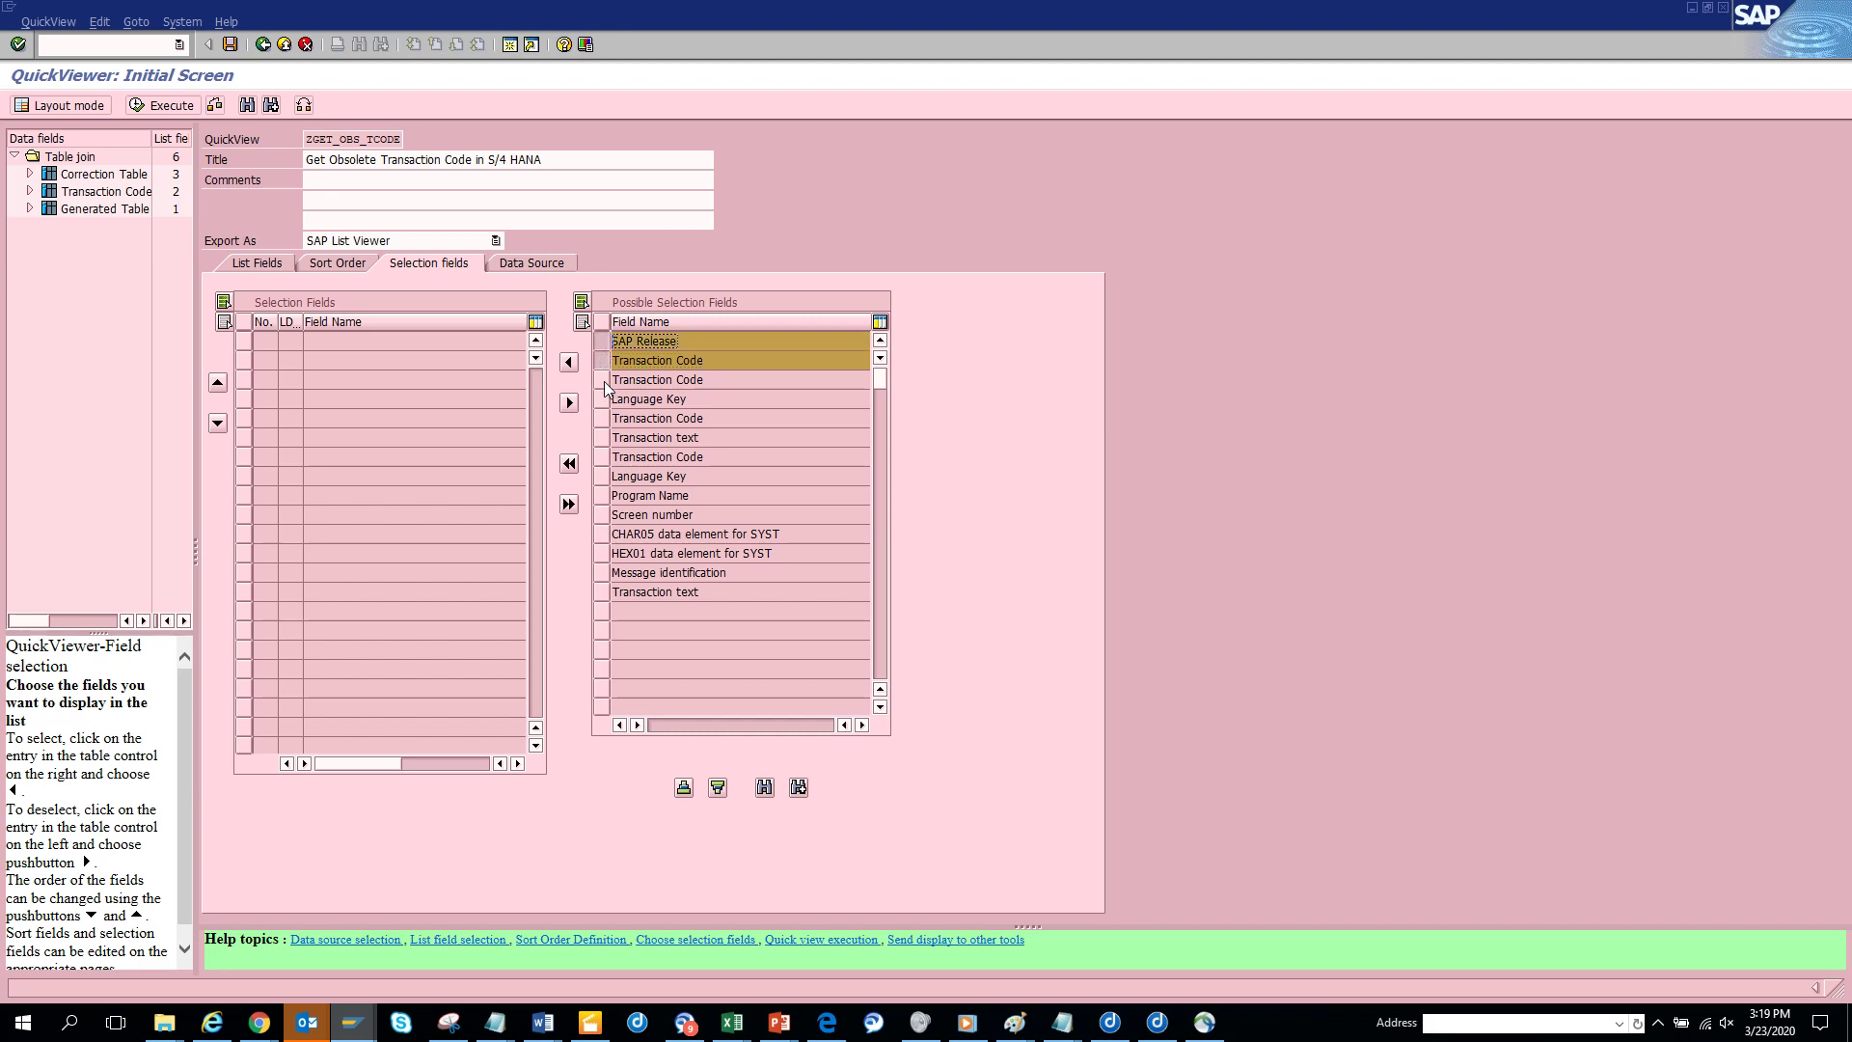
click(605, 378)
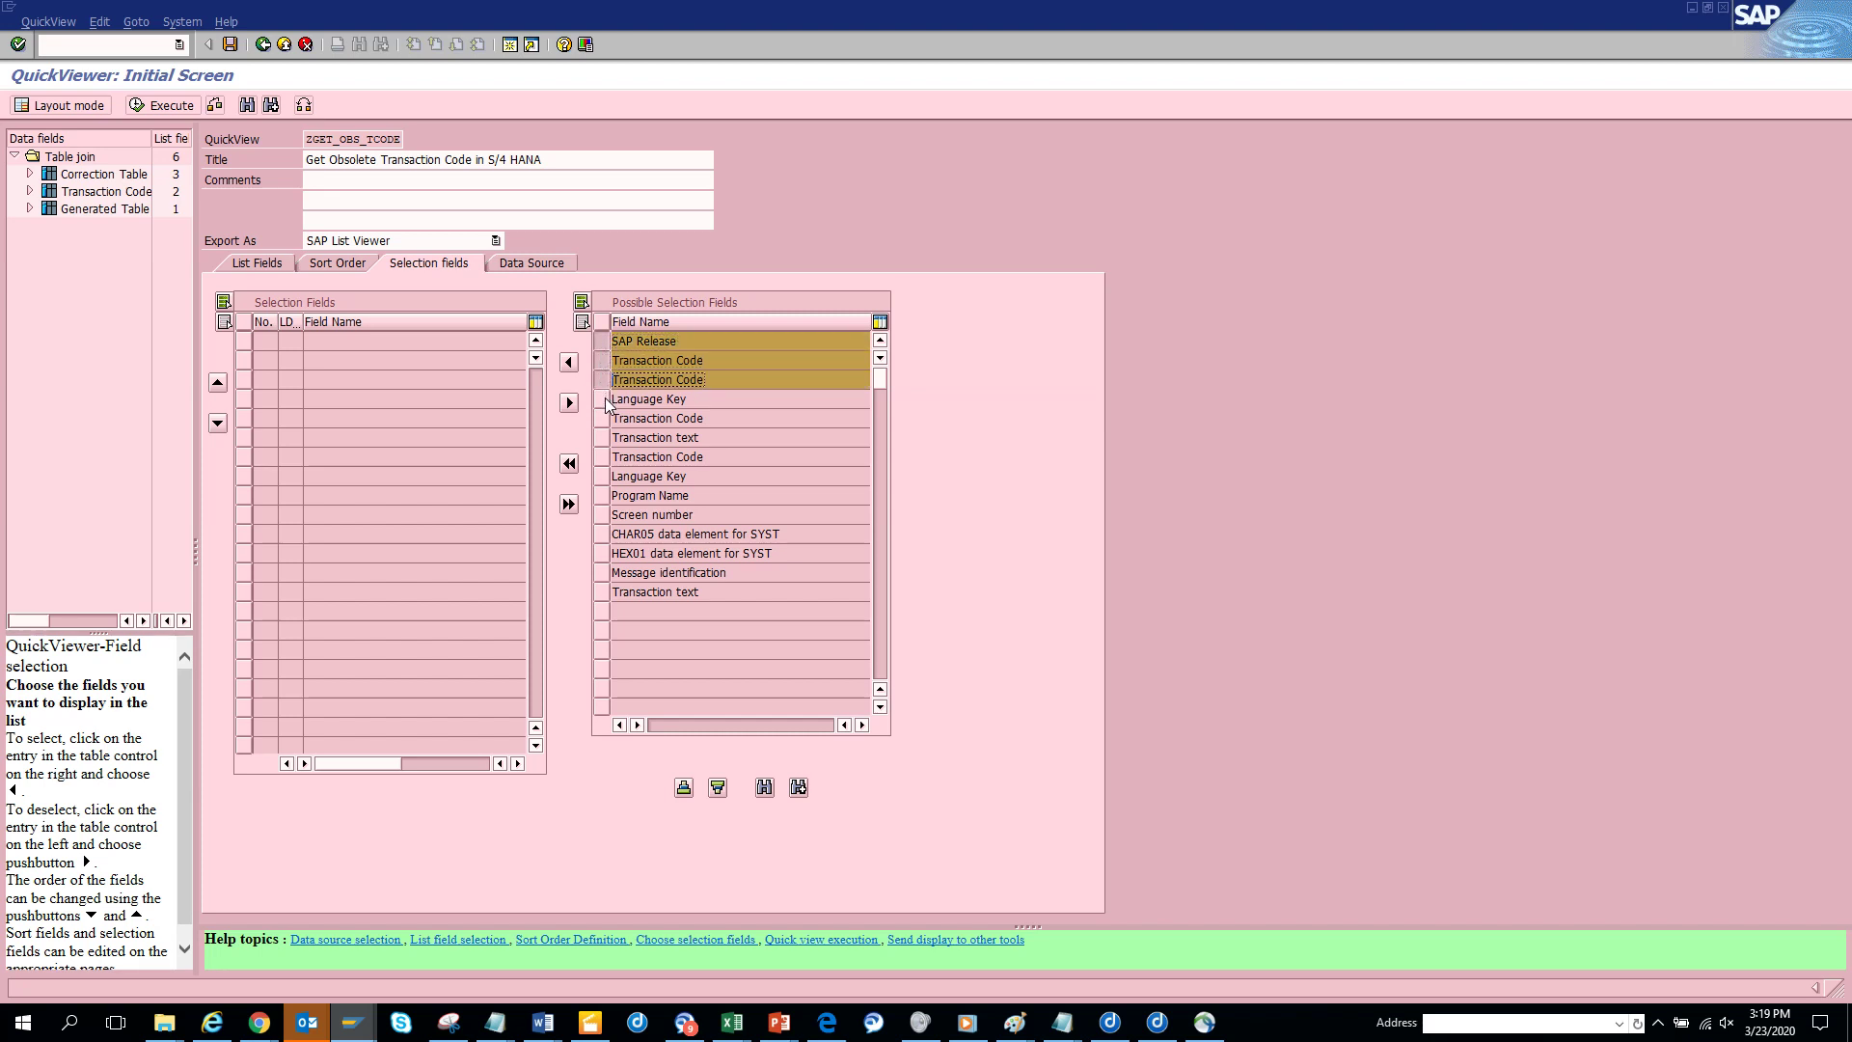
click(602, 398)
click(569, 362)
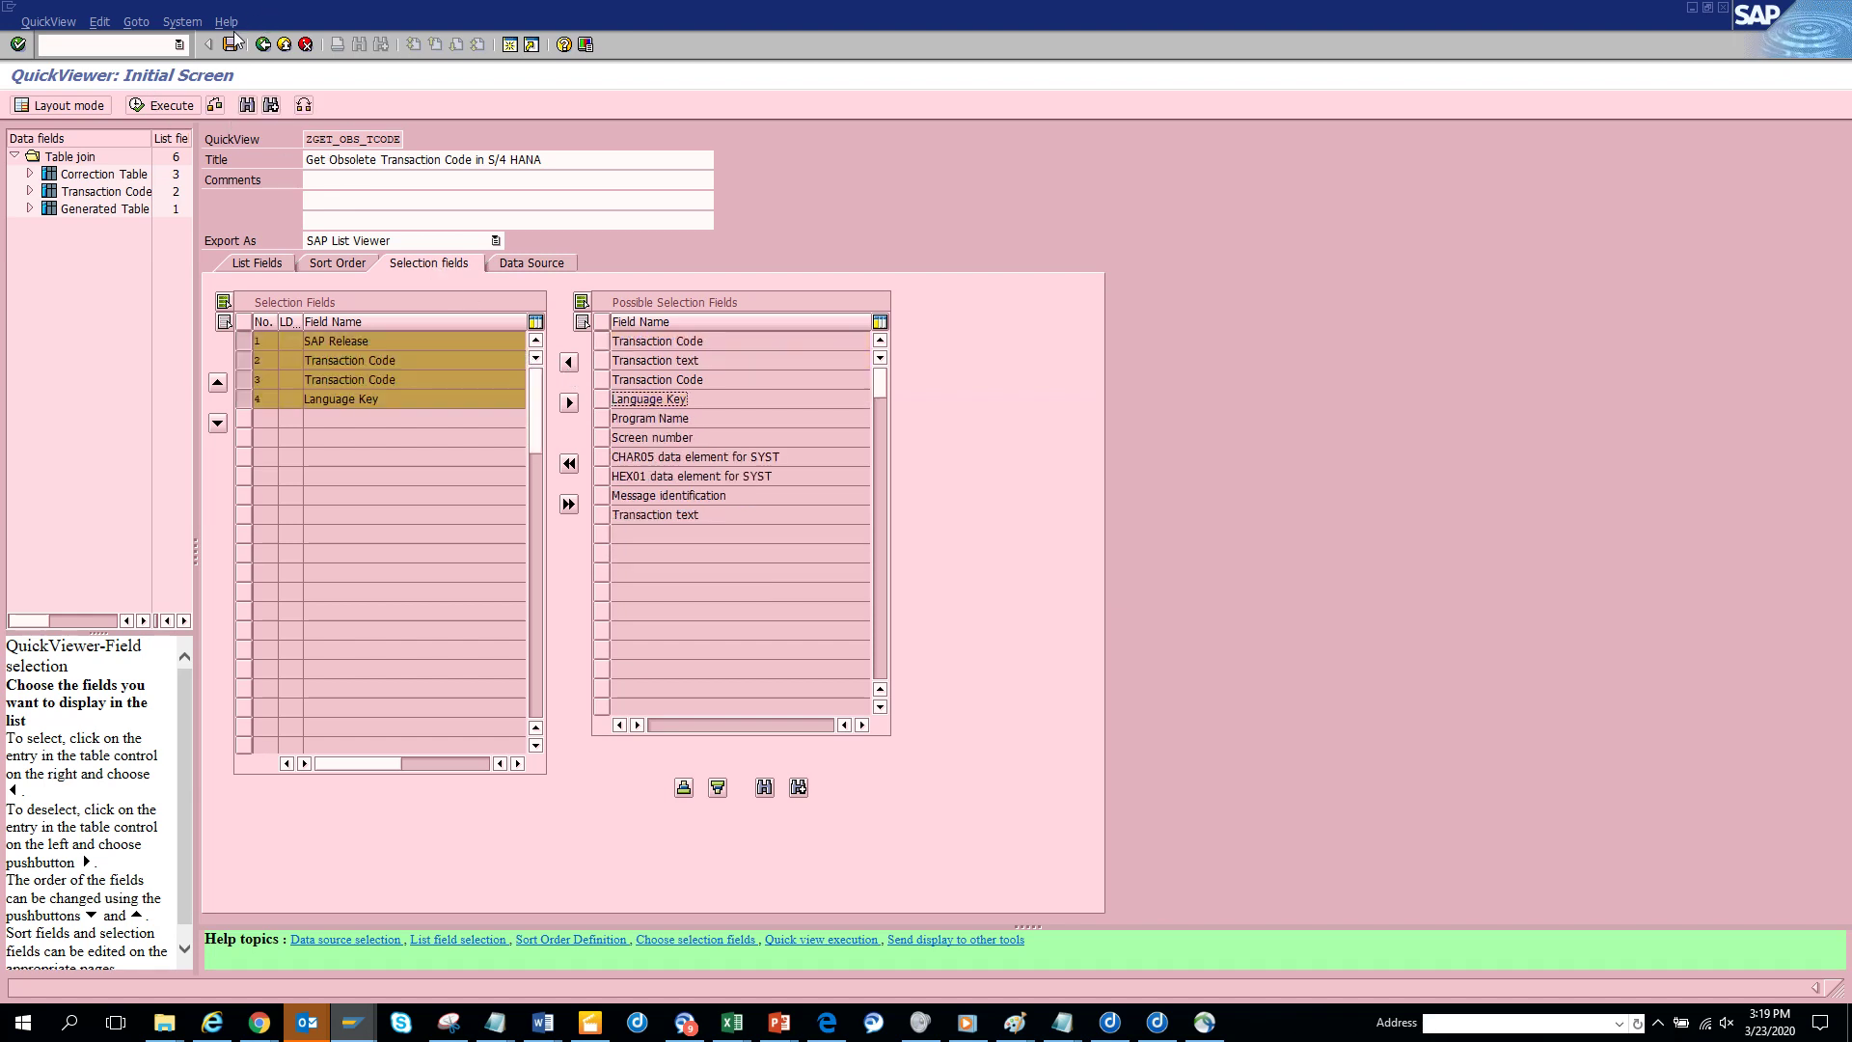
click(165, 106)
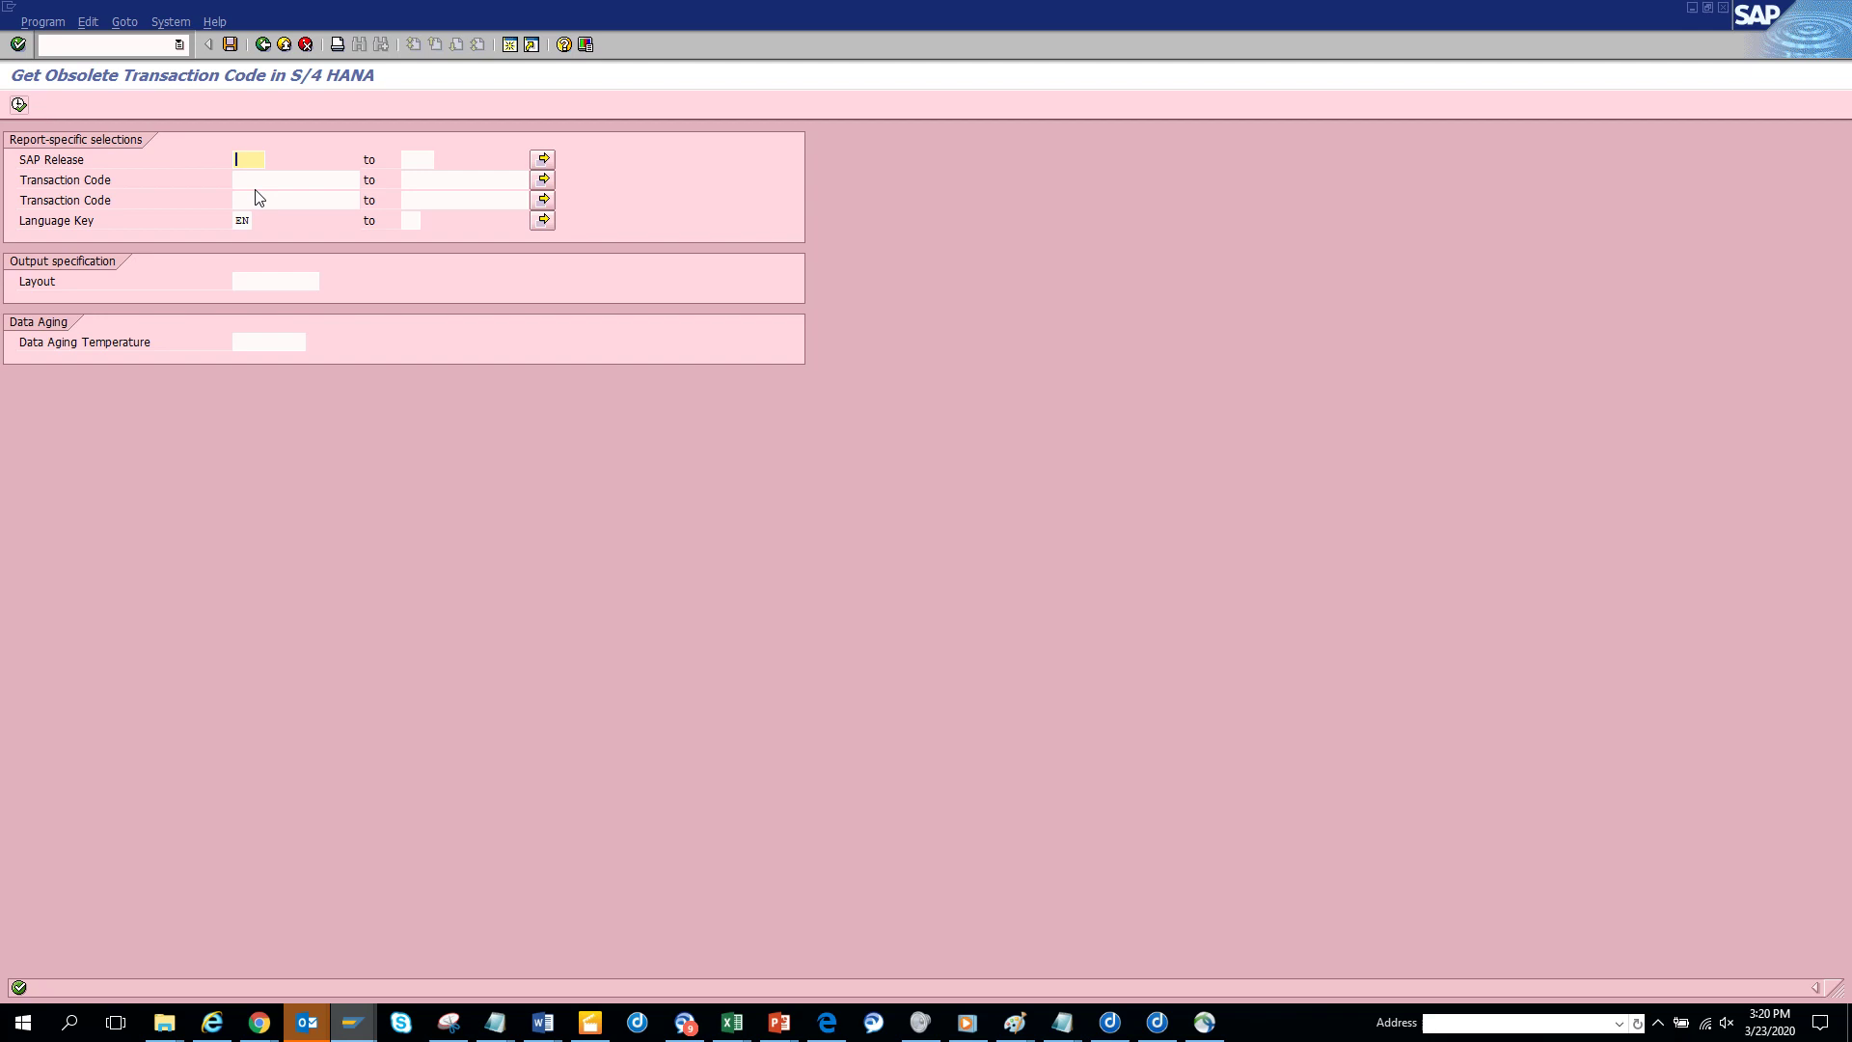
Run the report for release 75*, clear the Language Key, and return to the QuickView definition.
text(75*)
click(18, 104)
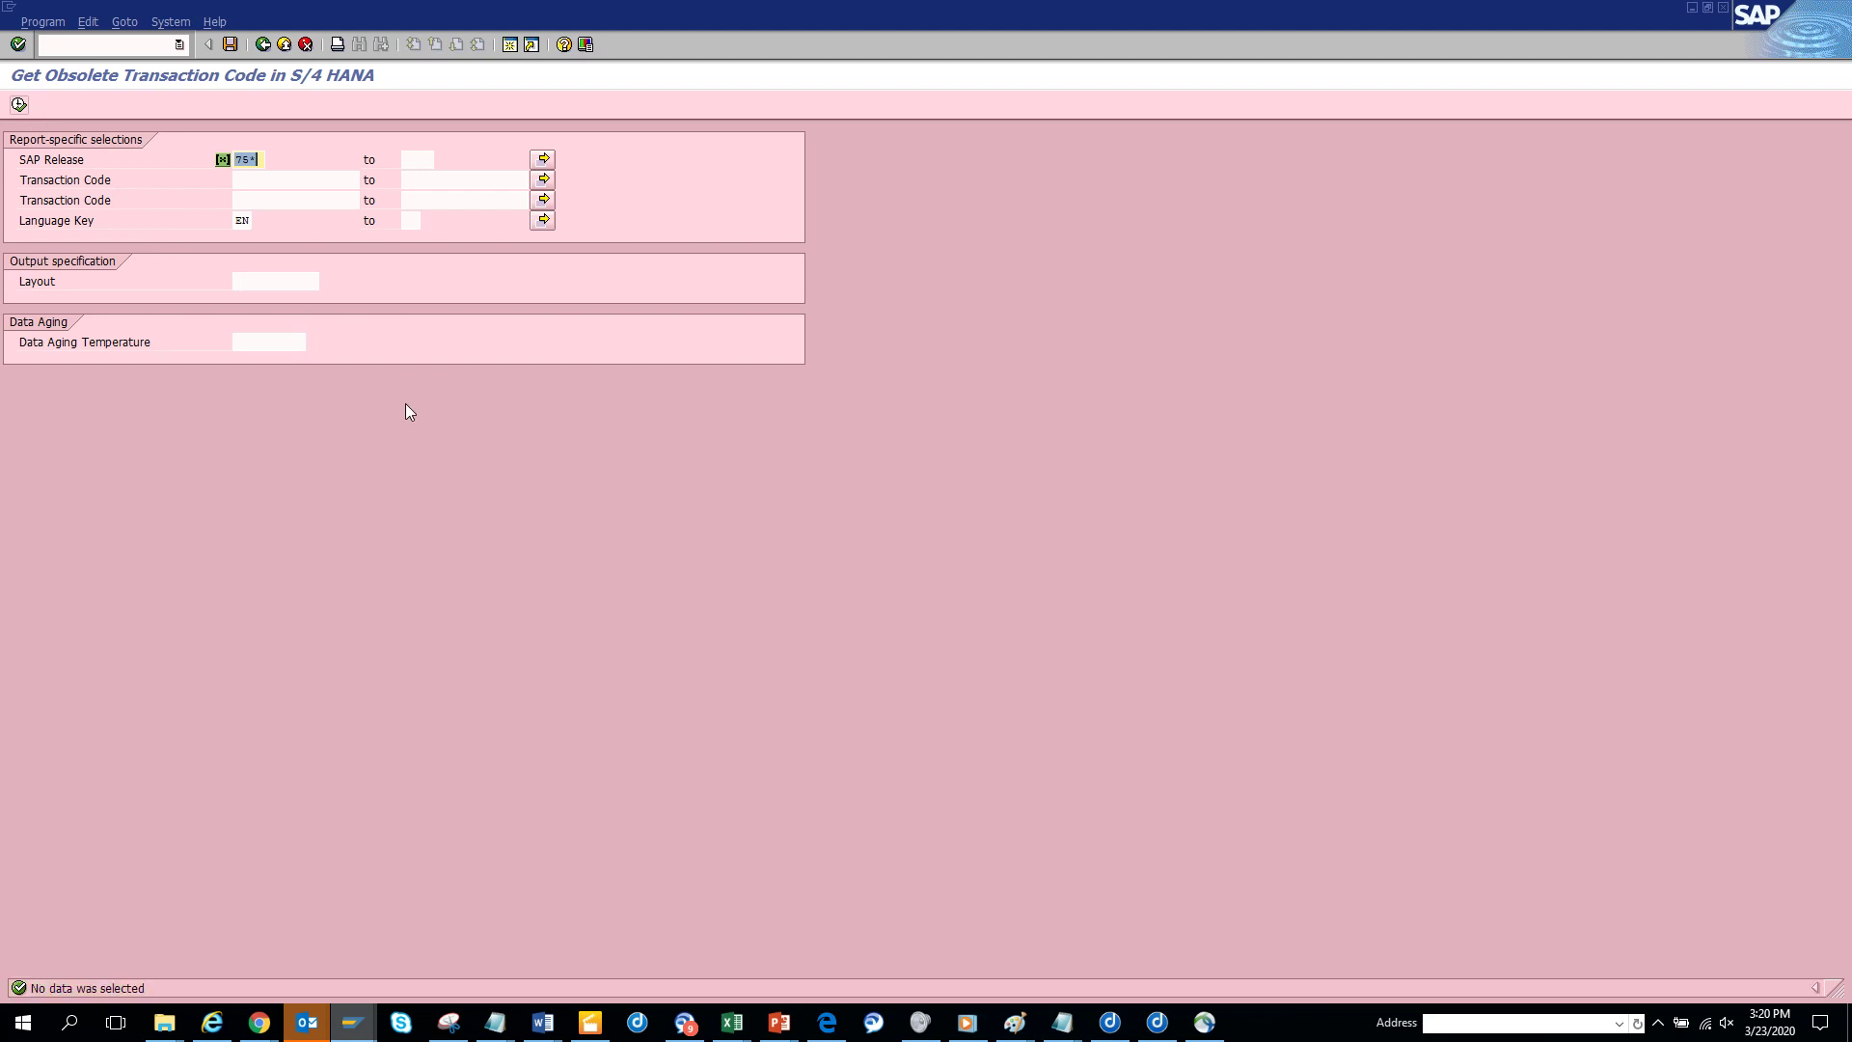
click(236, 220)
key(Delete)
key(Delete)
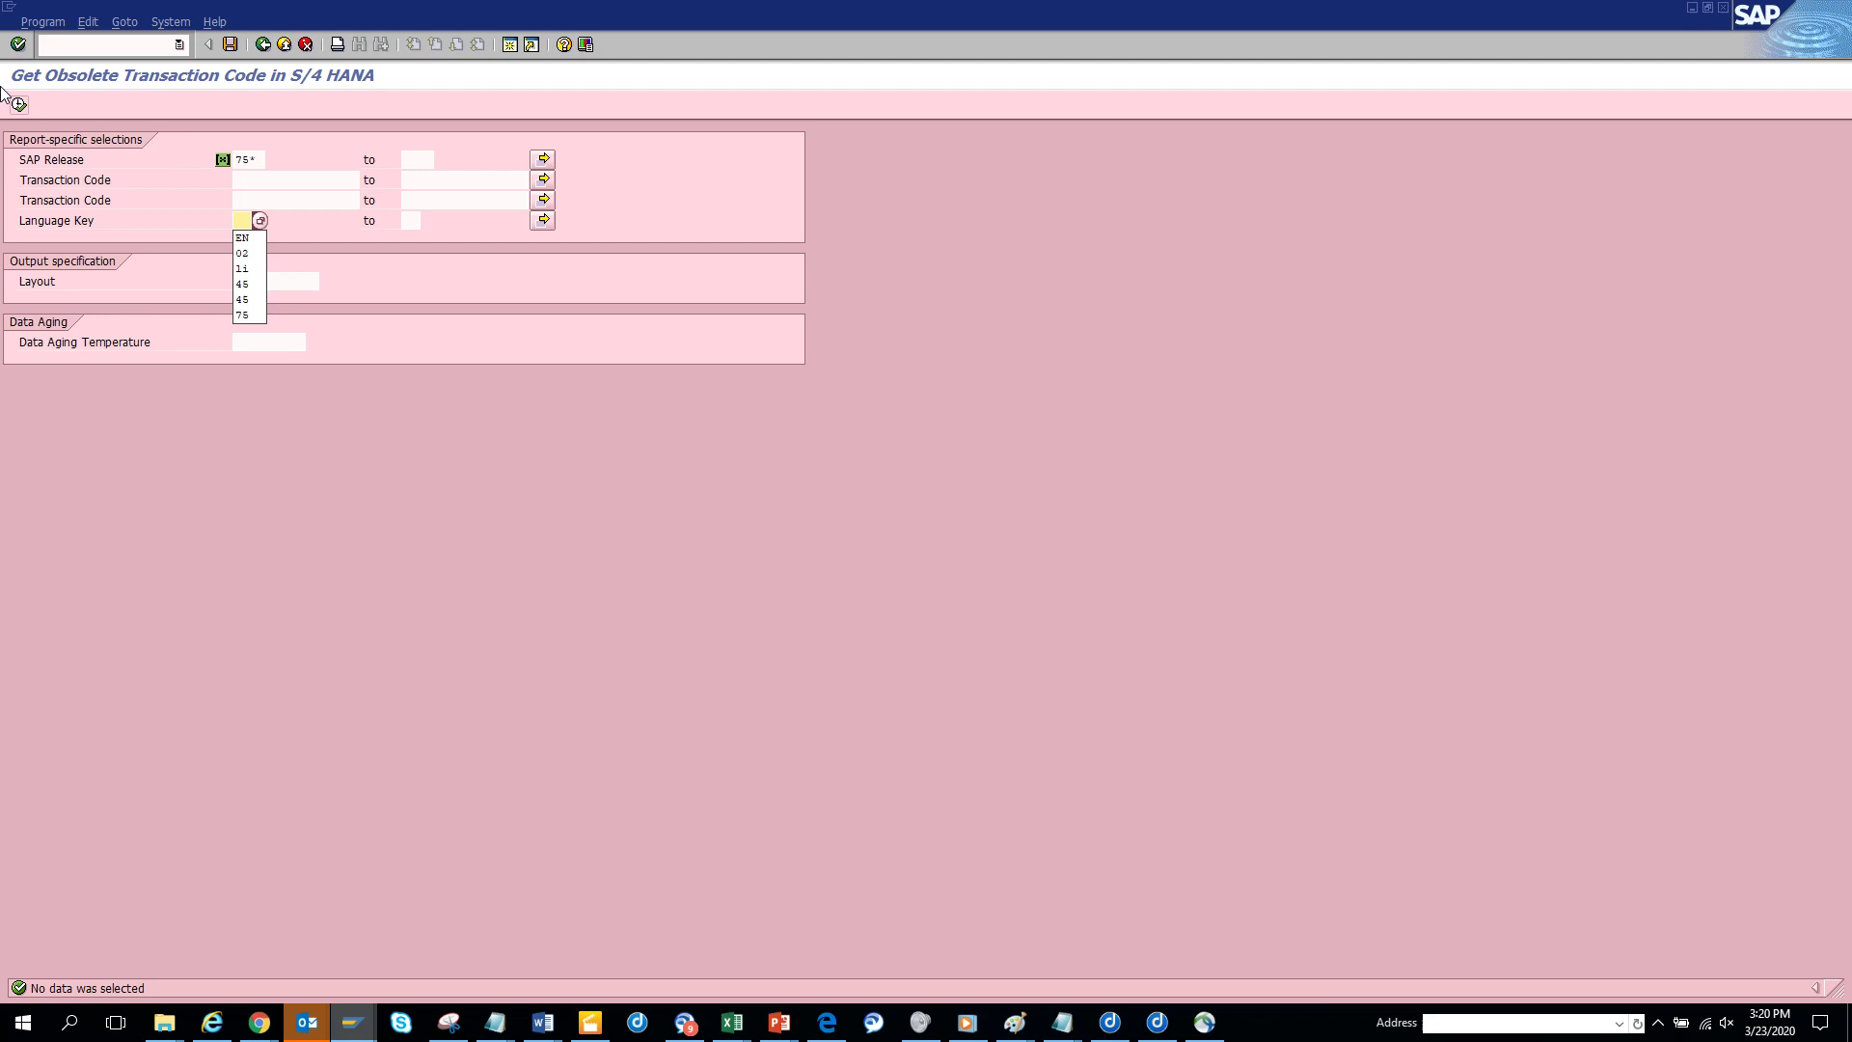
click(20, 104)
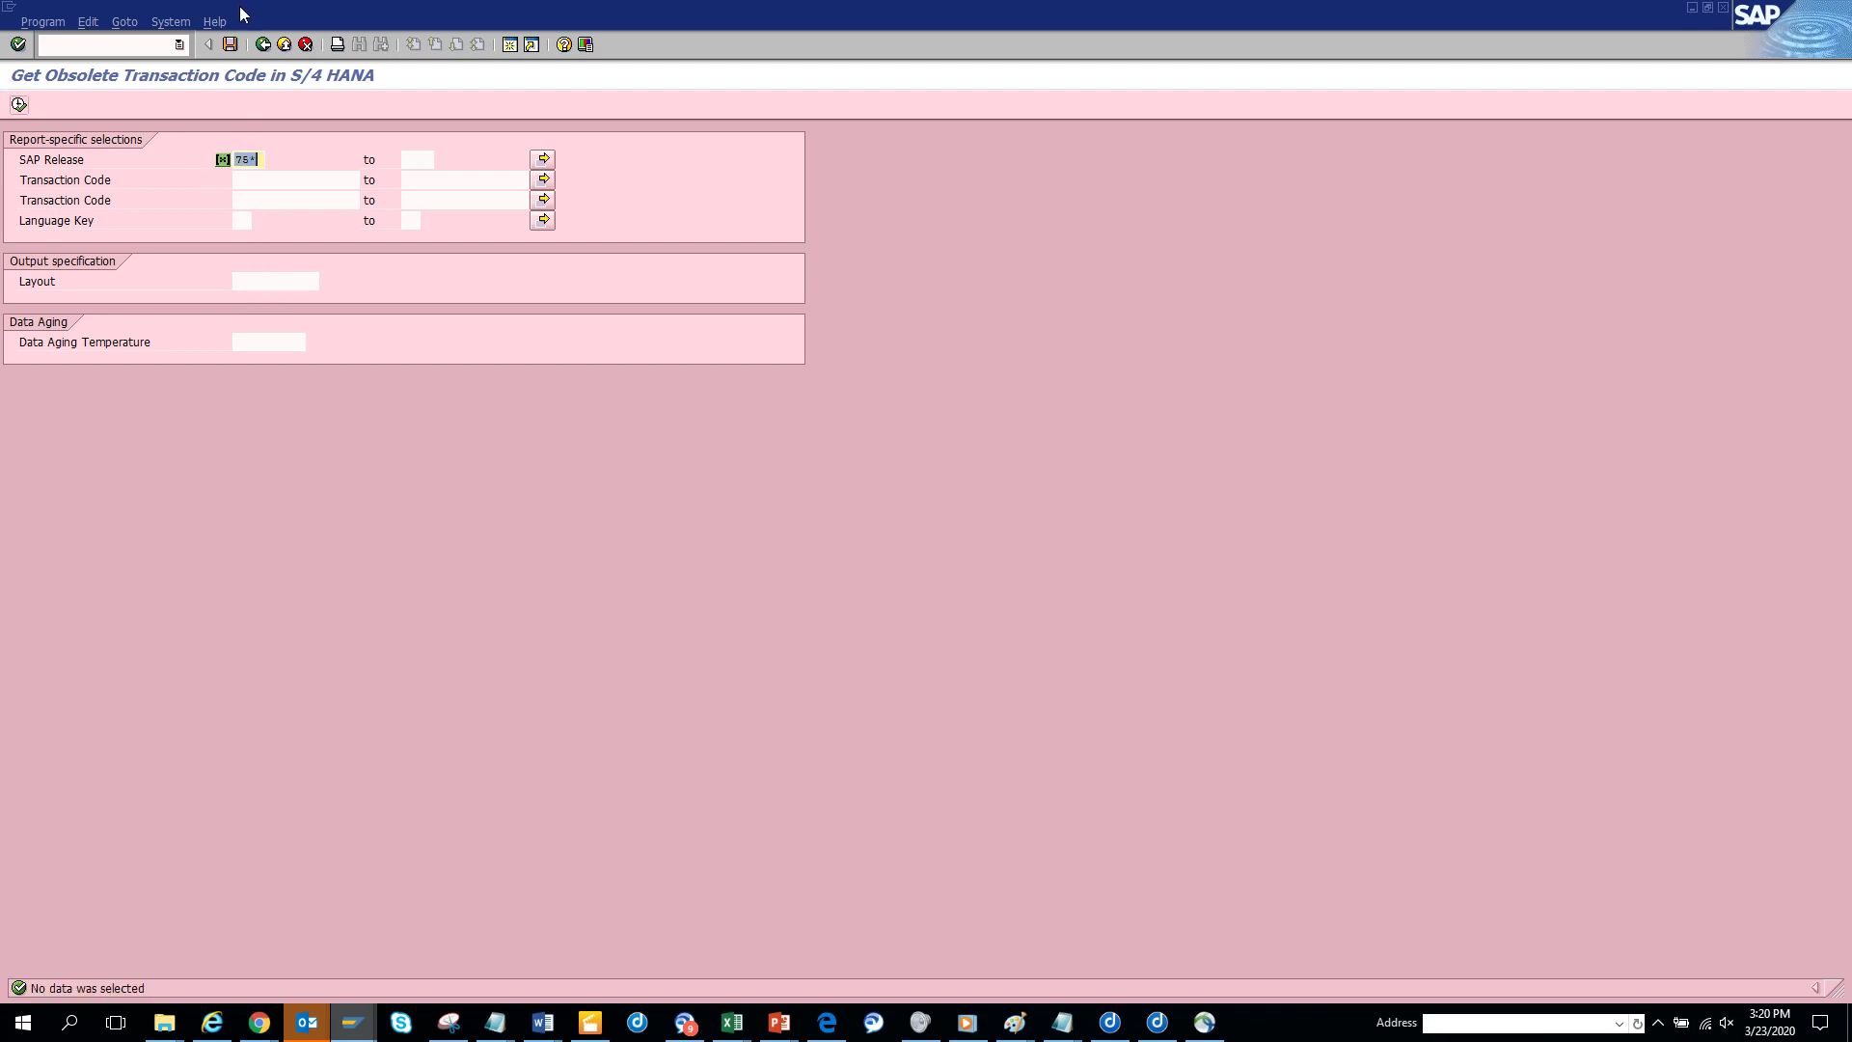
click(263, 45)
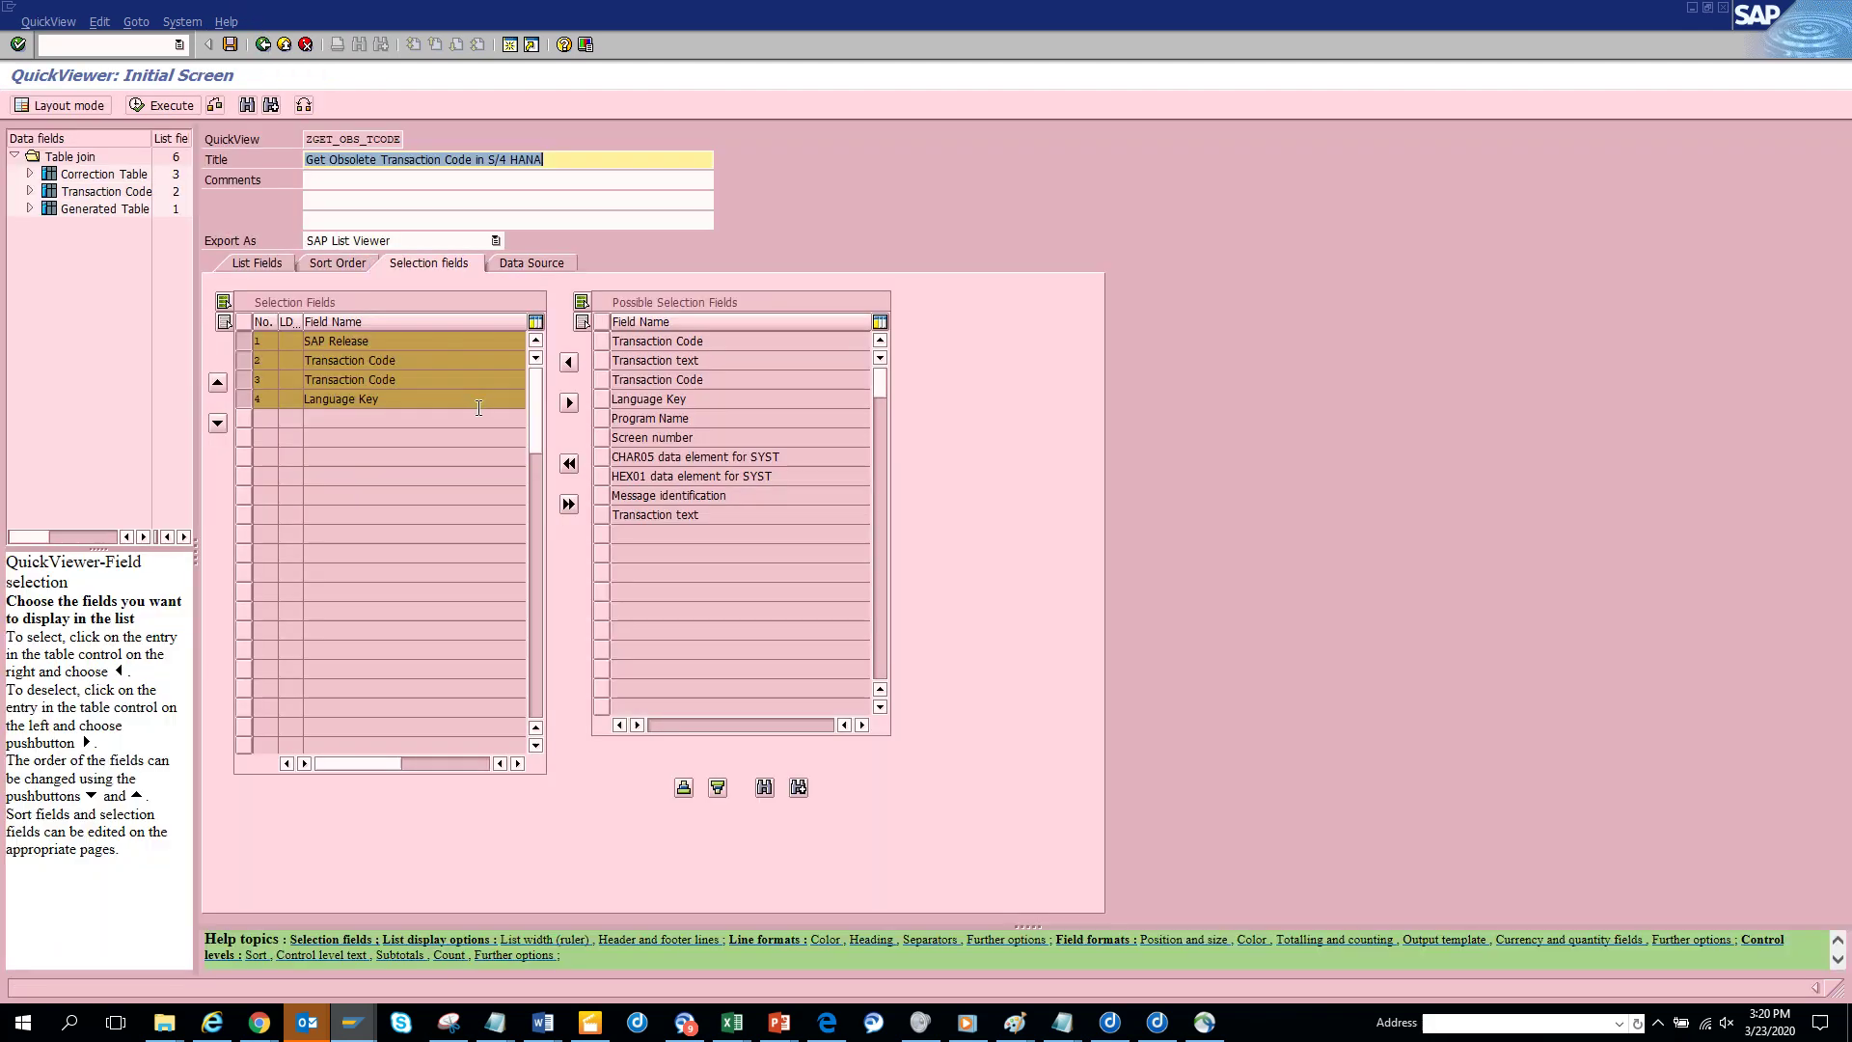
Select the second Transaction text list field and Language Key criterion, then reopen the table join editor.
click(258, 262)
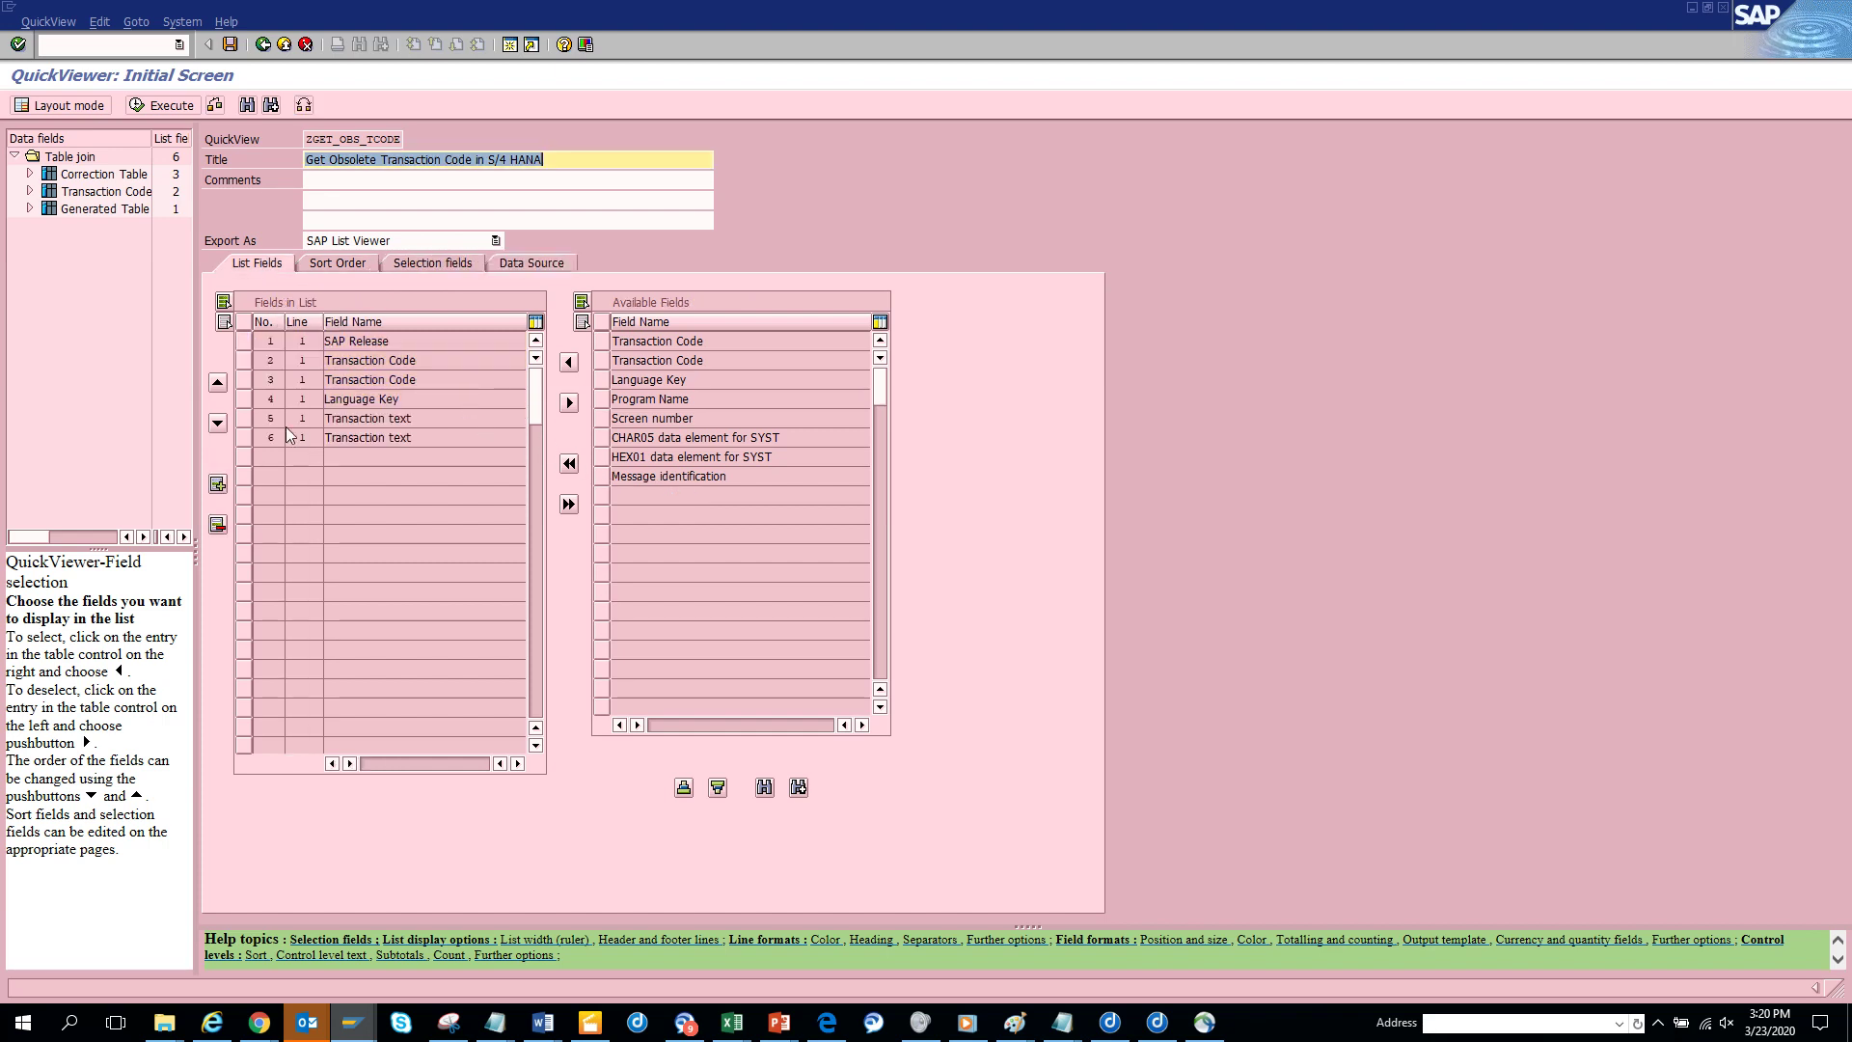
click(253, 437)
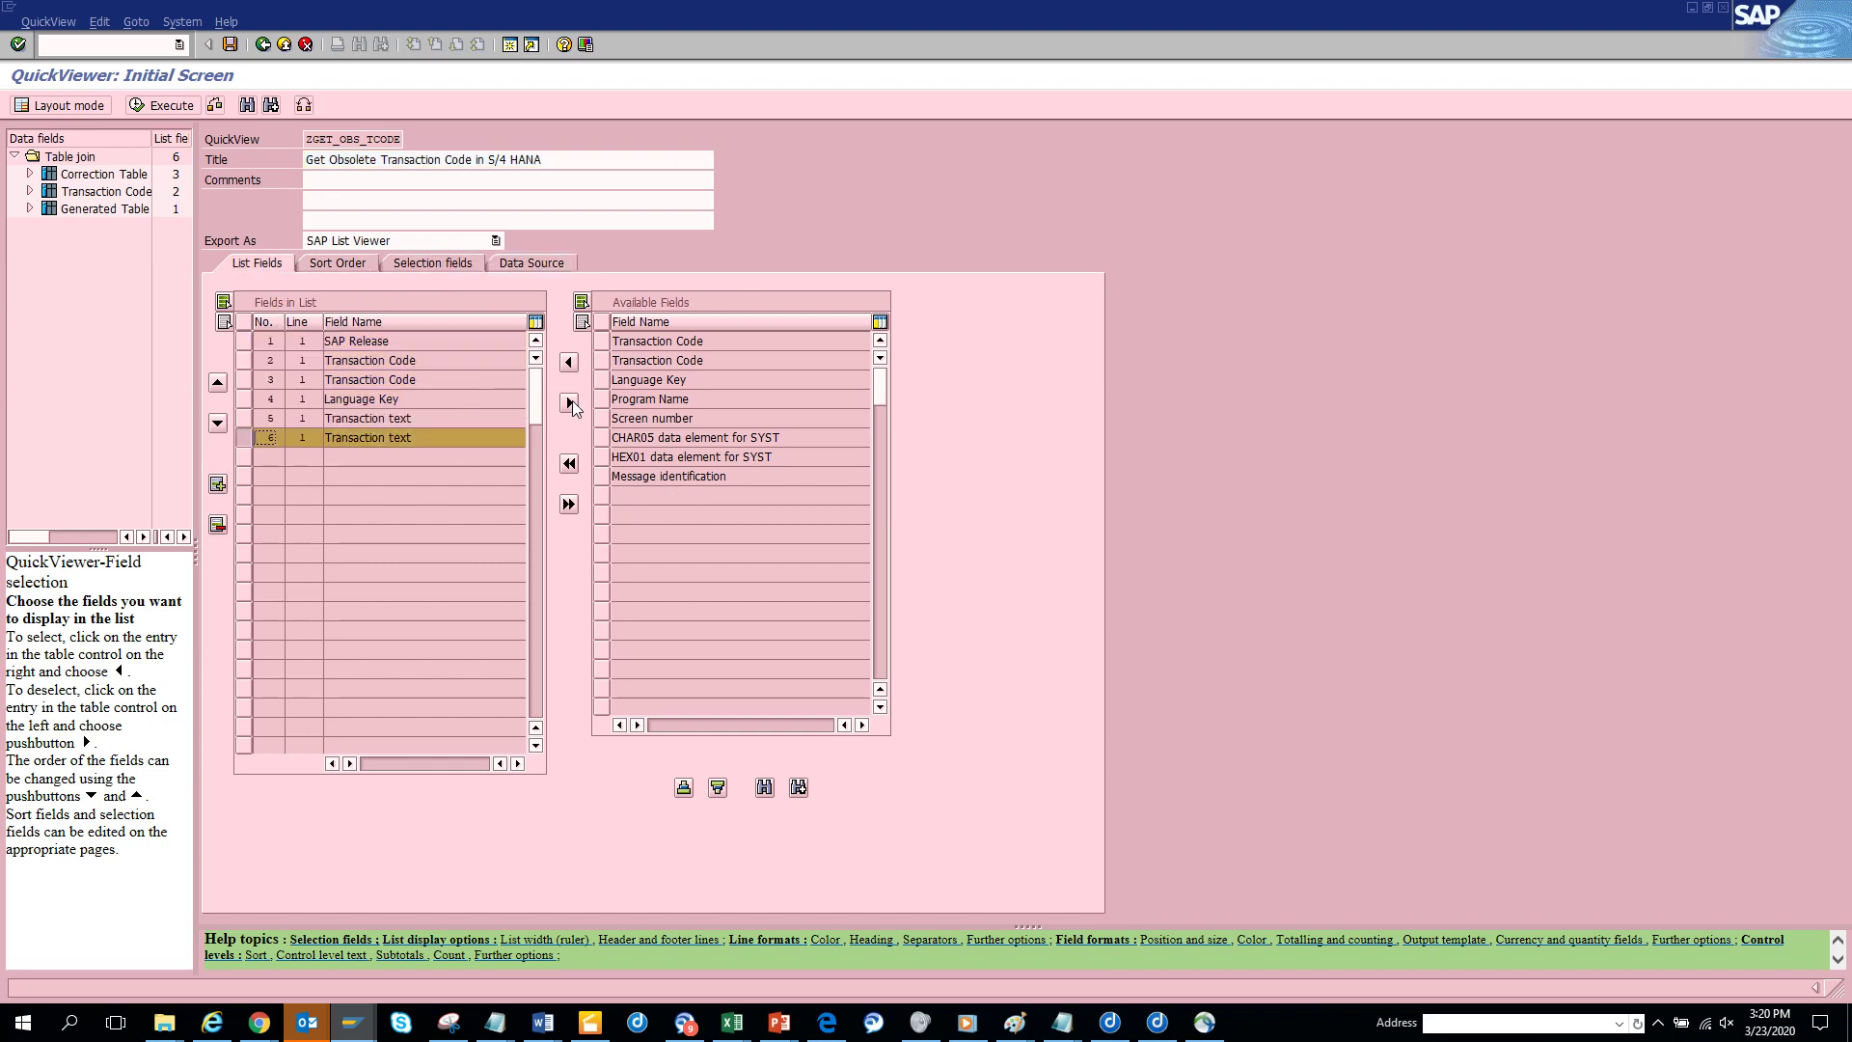
click(448, 262)
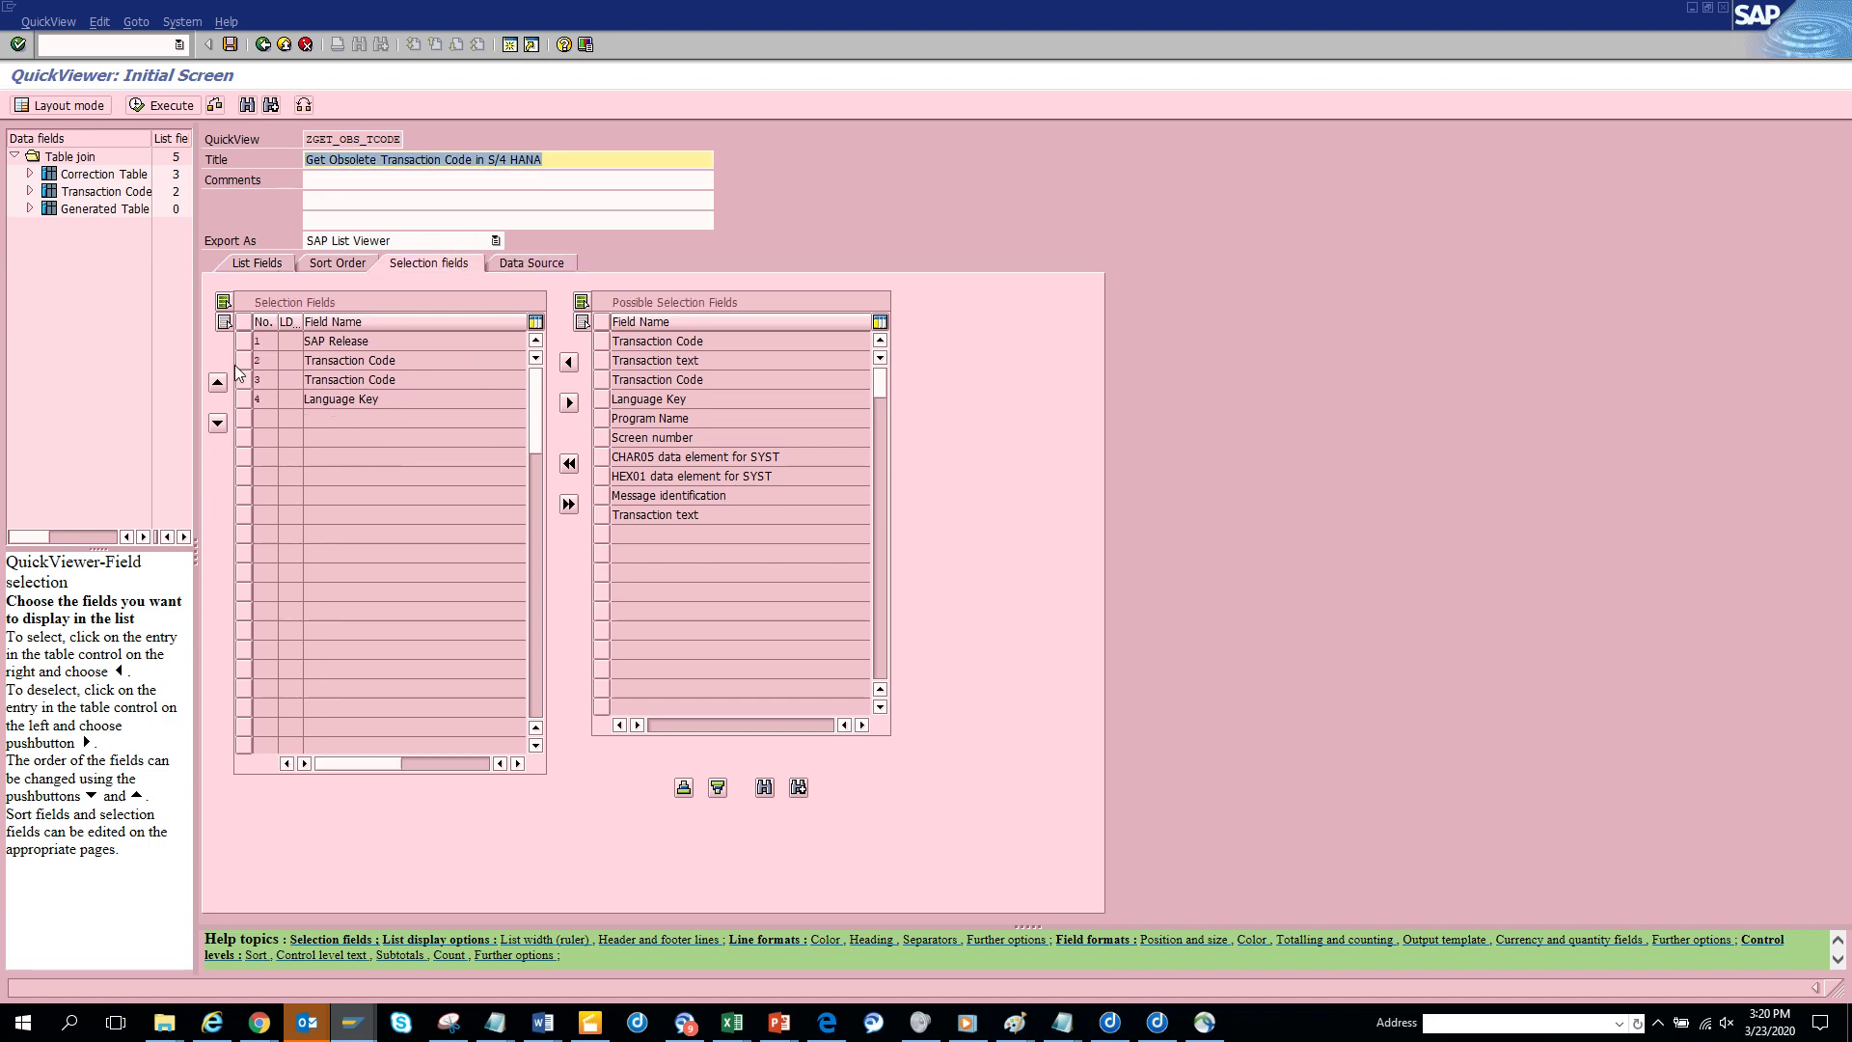
click(243, 398)
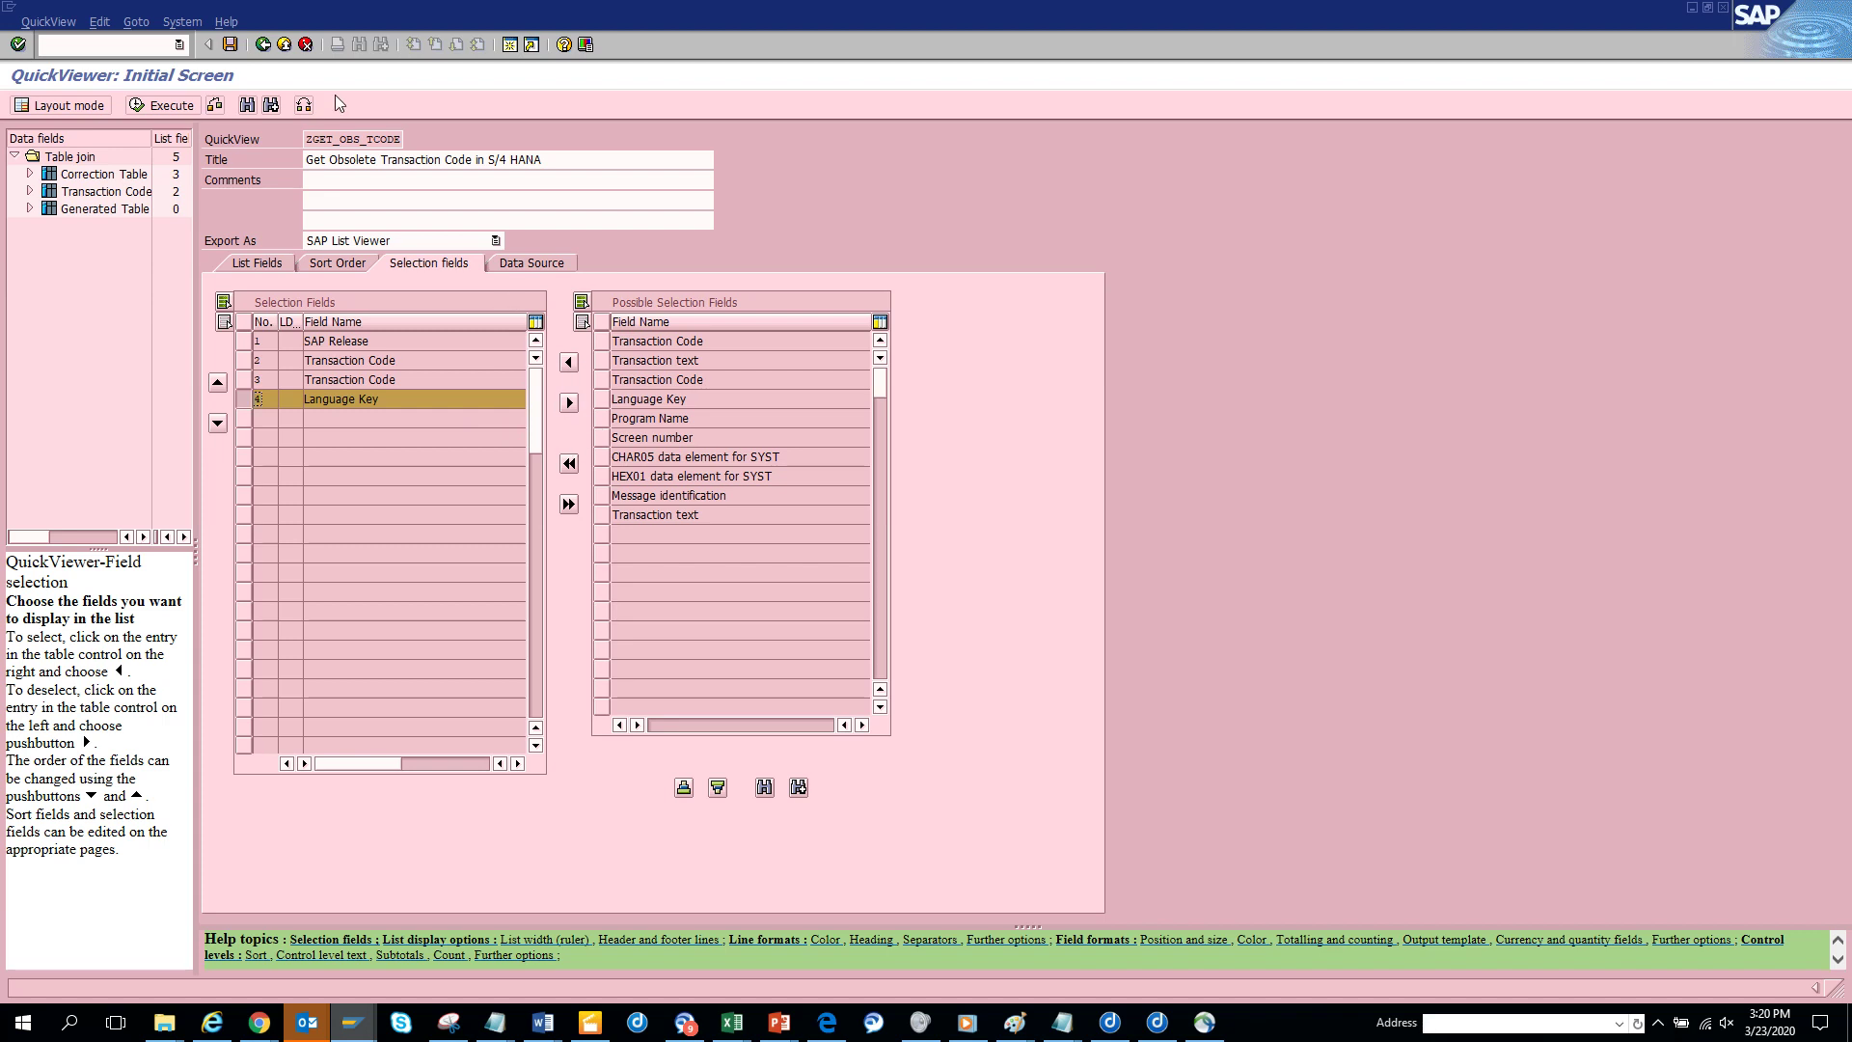
click(546, 262)
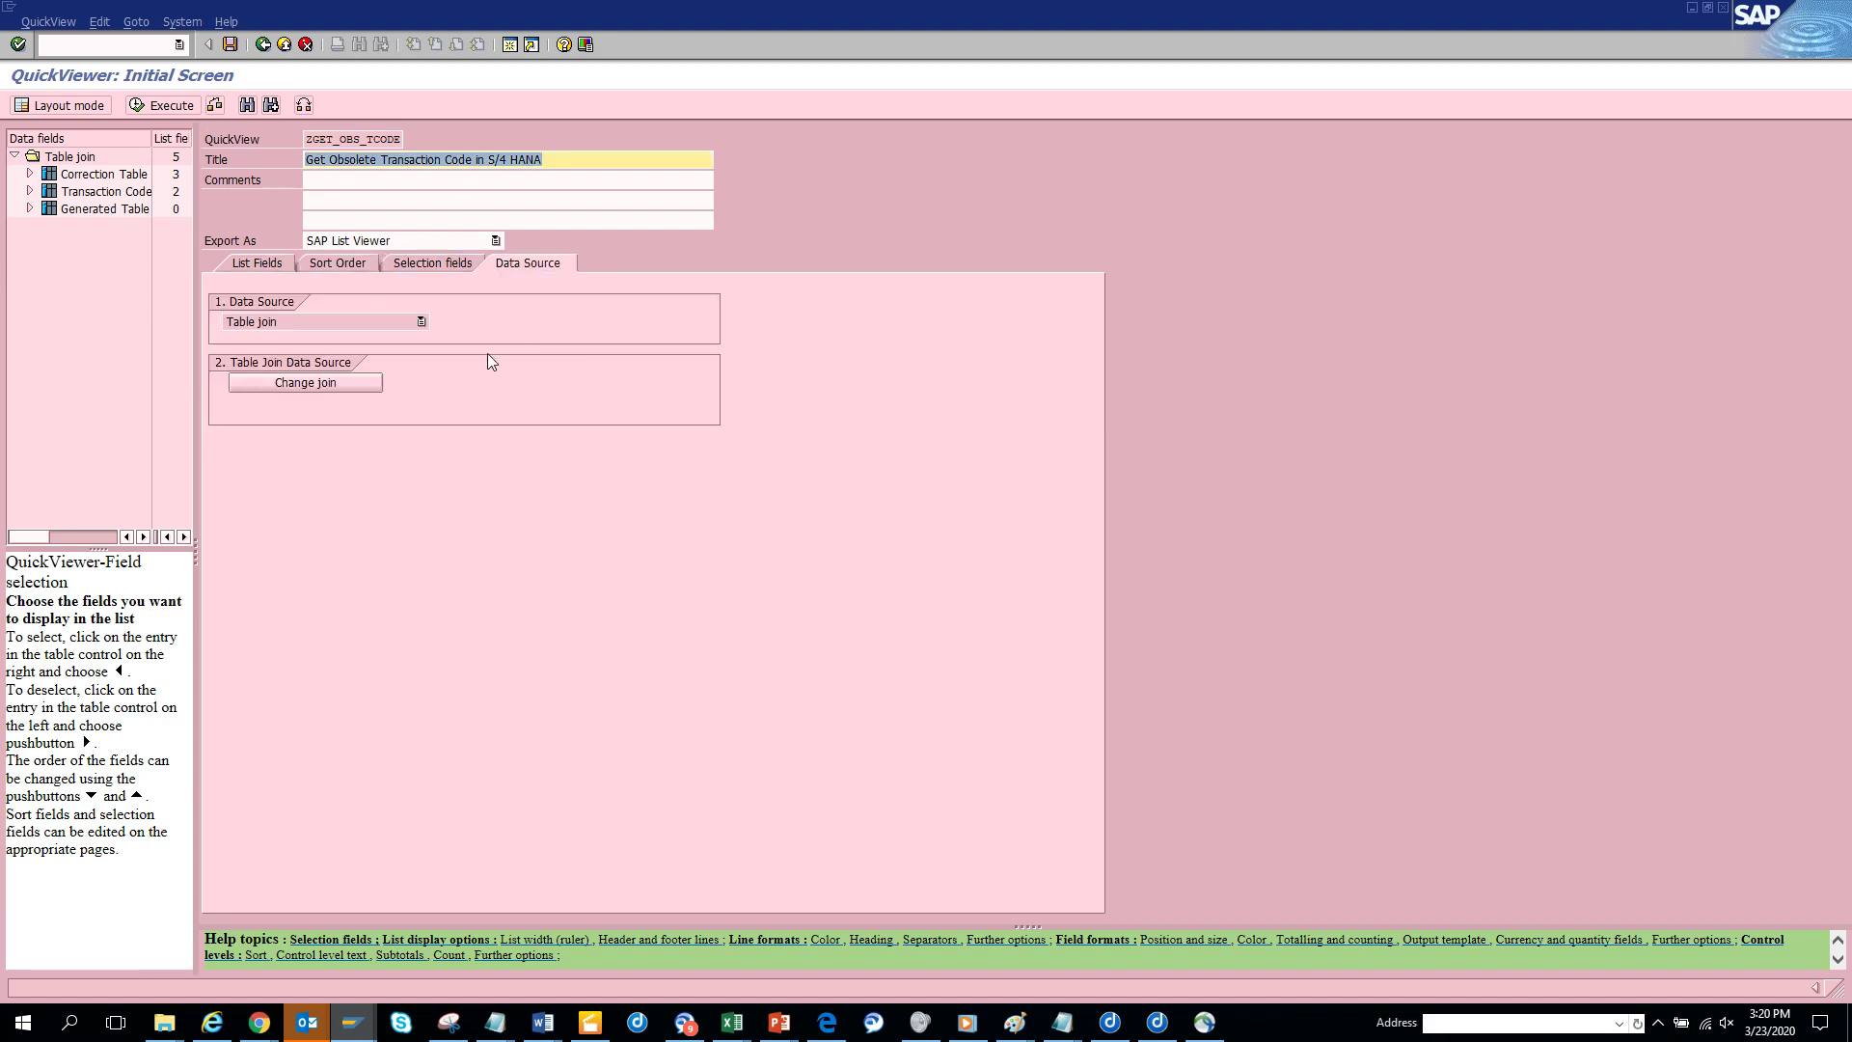
click(350, 384)
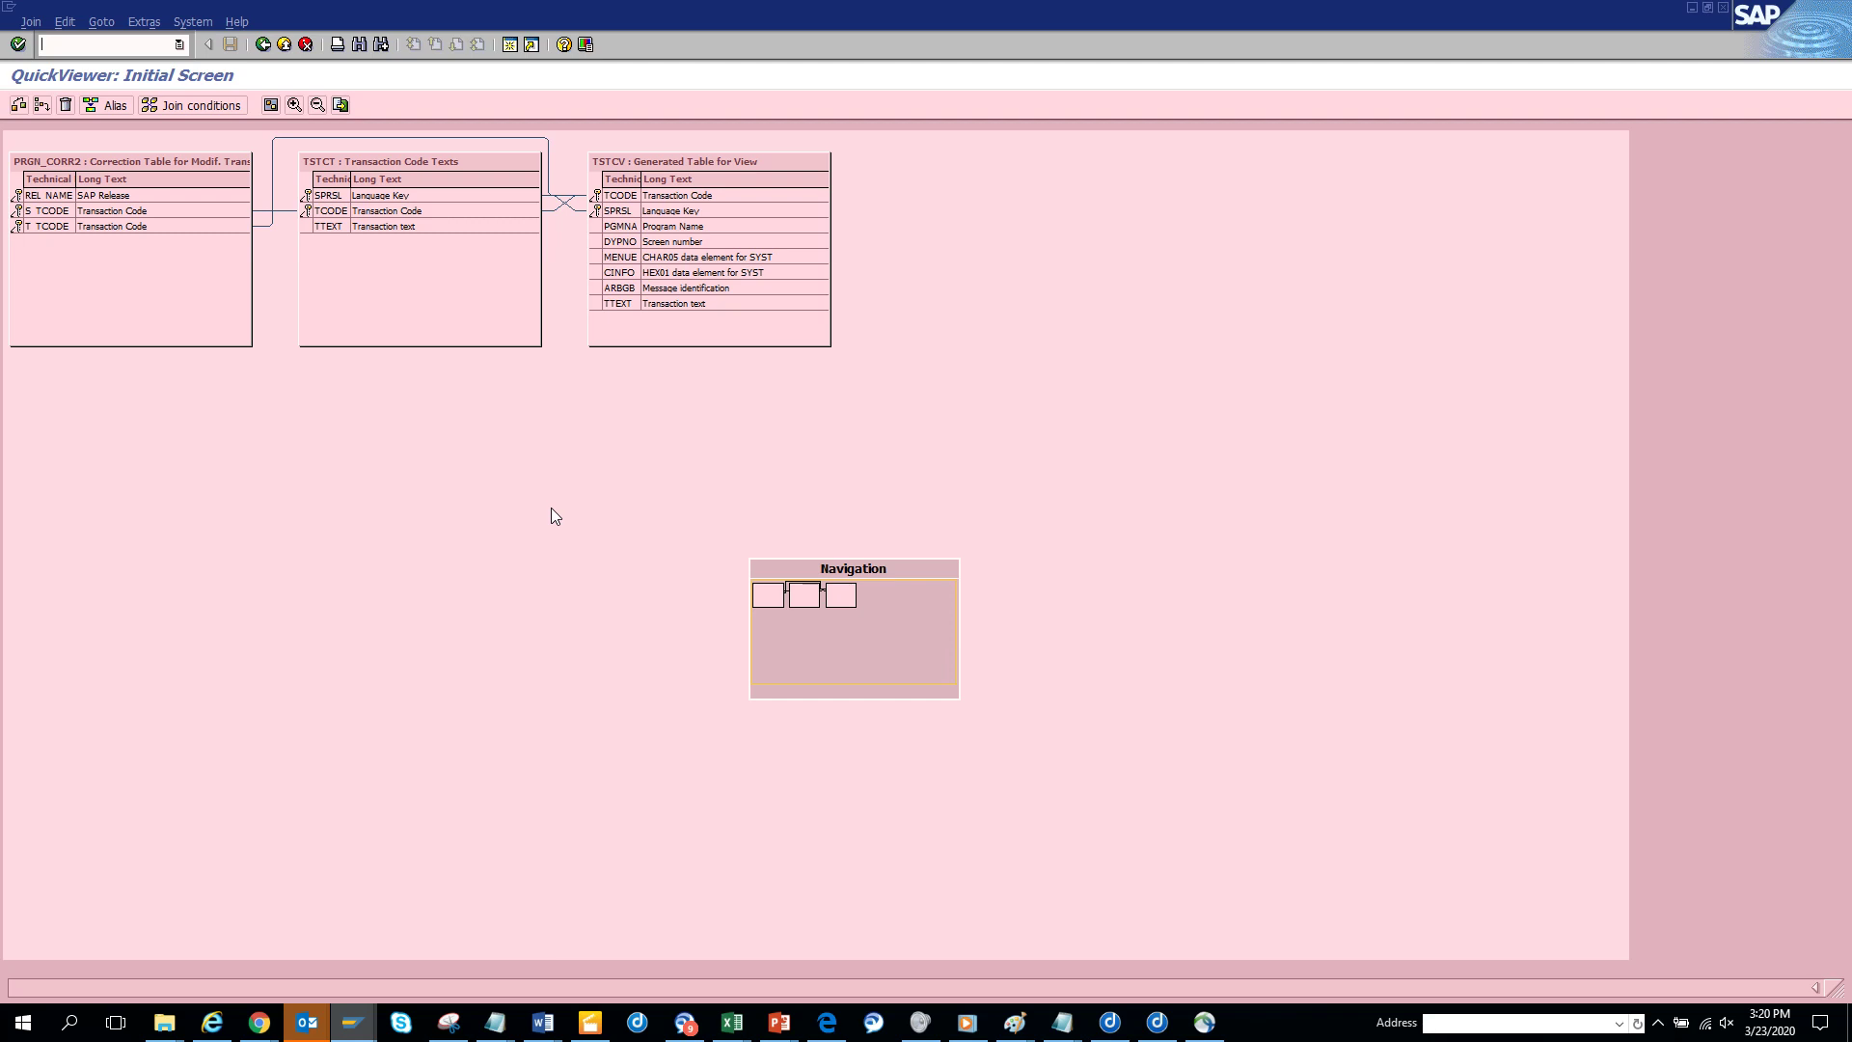
Select the join link between TSTCT and TSTCV in the PRGN_CORR2, TSTCT and TSTCV join.
click(574, 207)
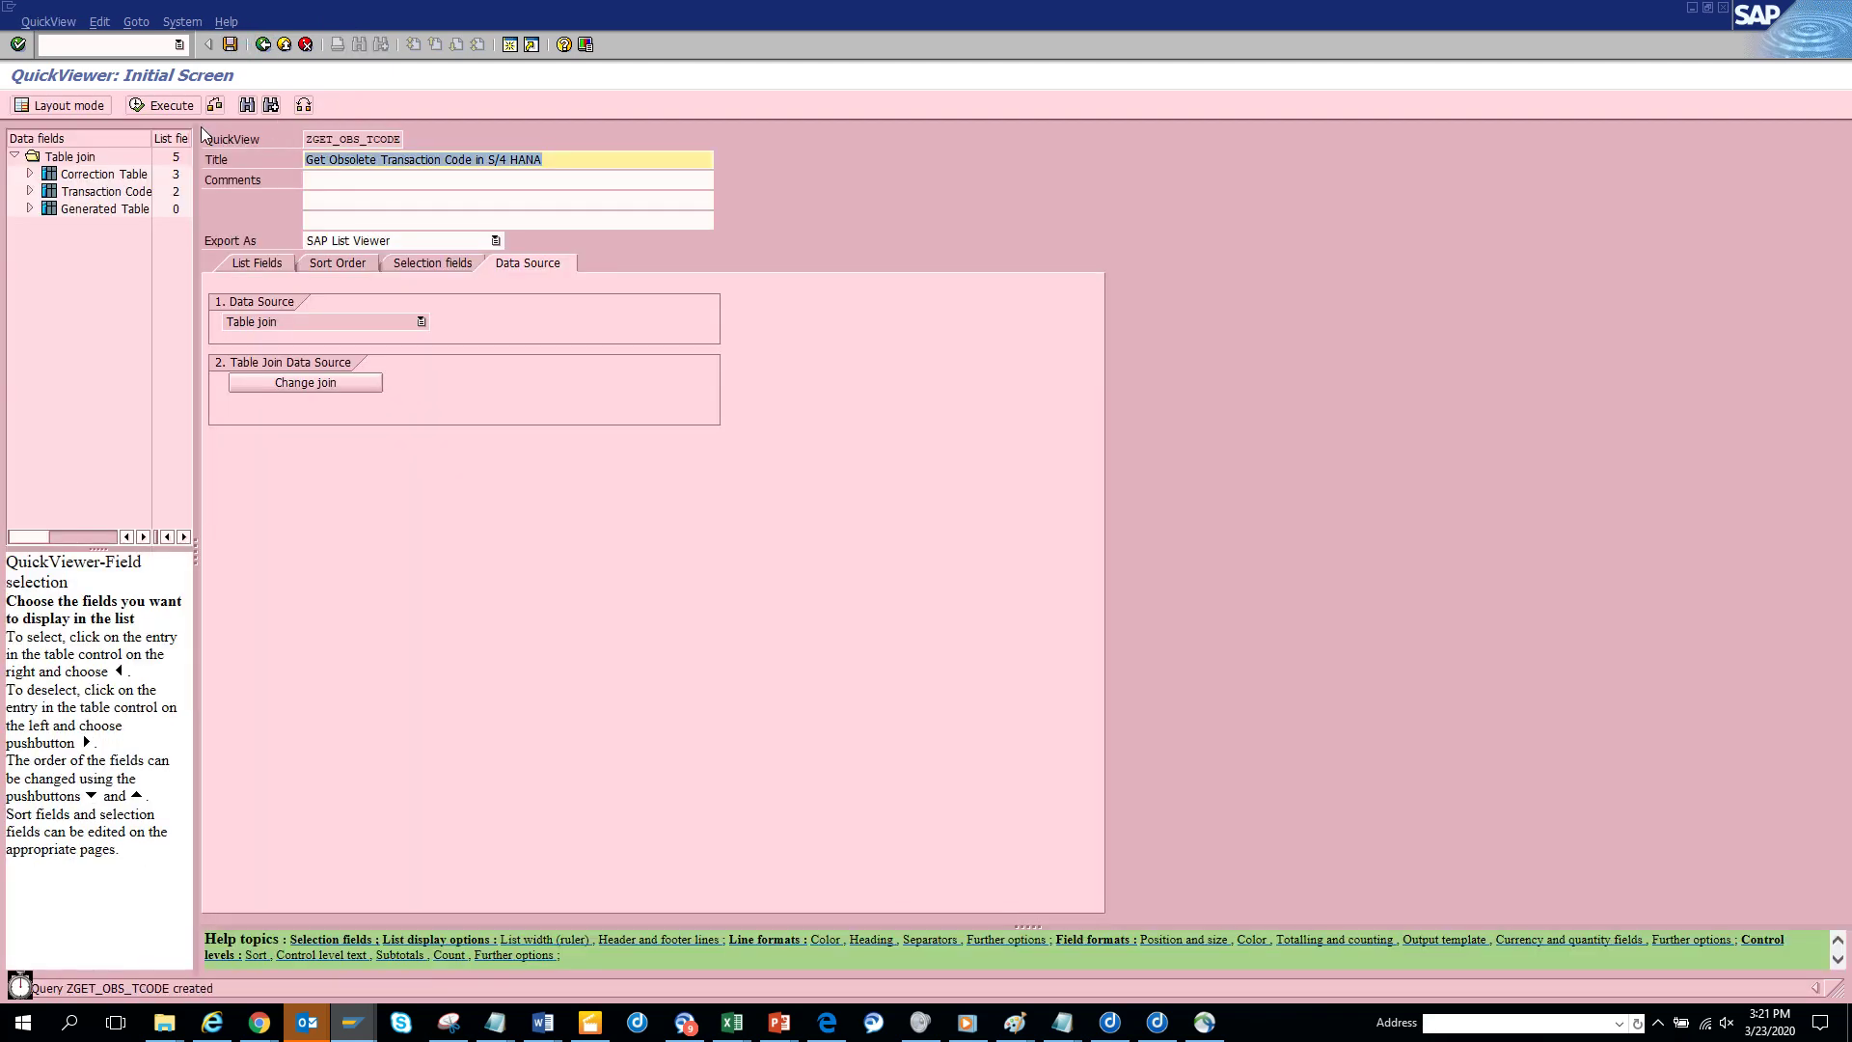
Run the ZGET_OBS_TCODE report for SAP Release 75* and return to the selection screen.
click(188, 106)
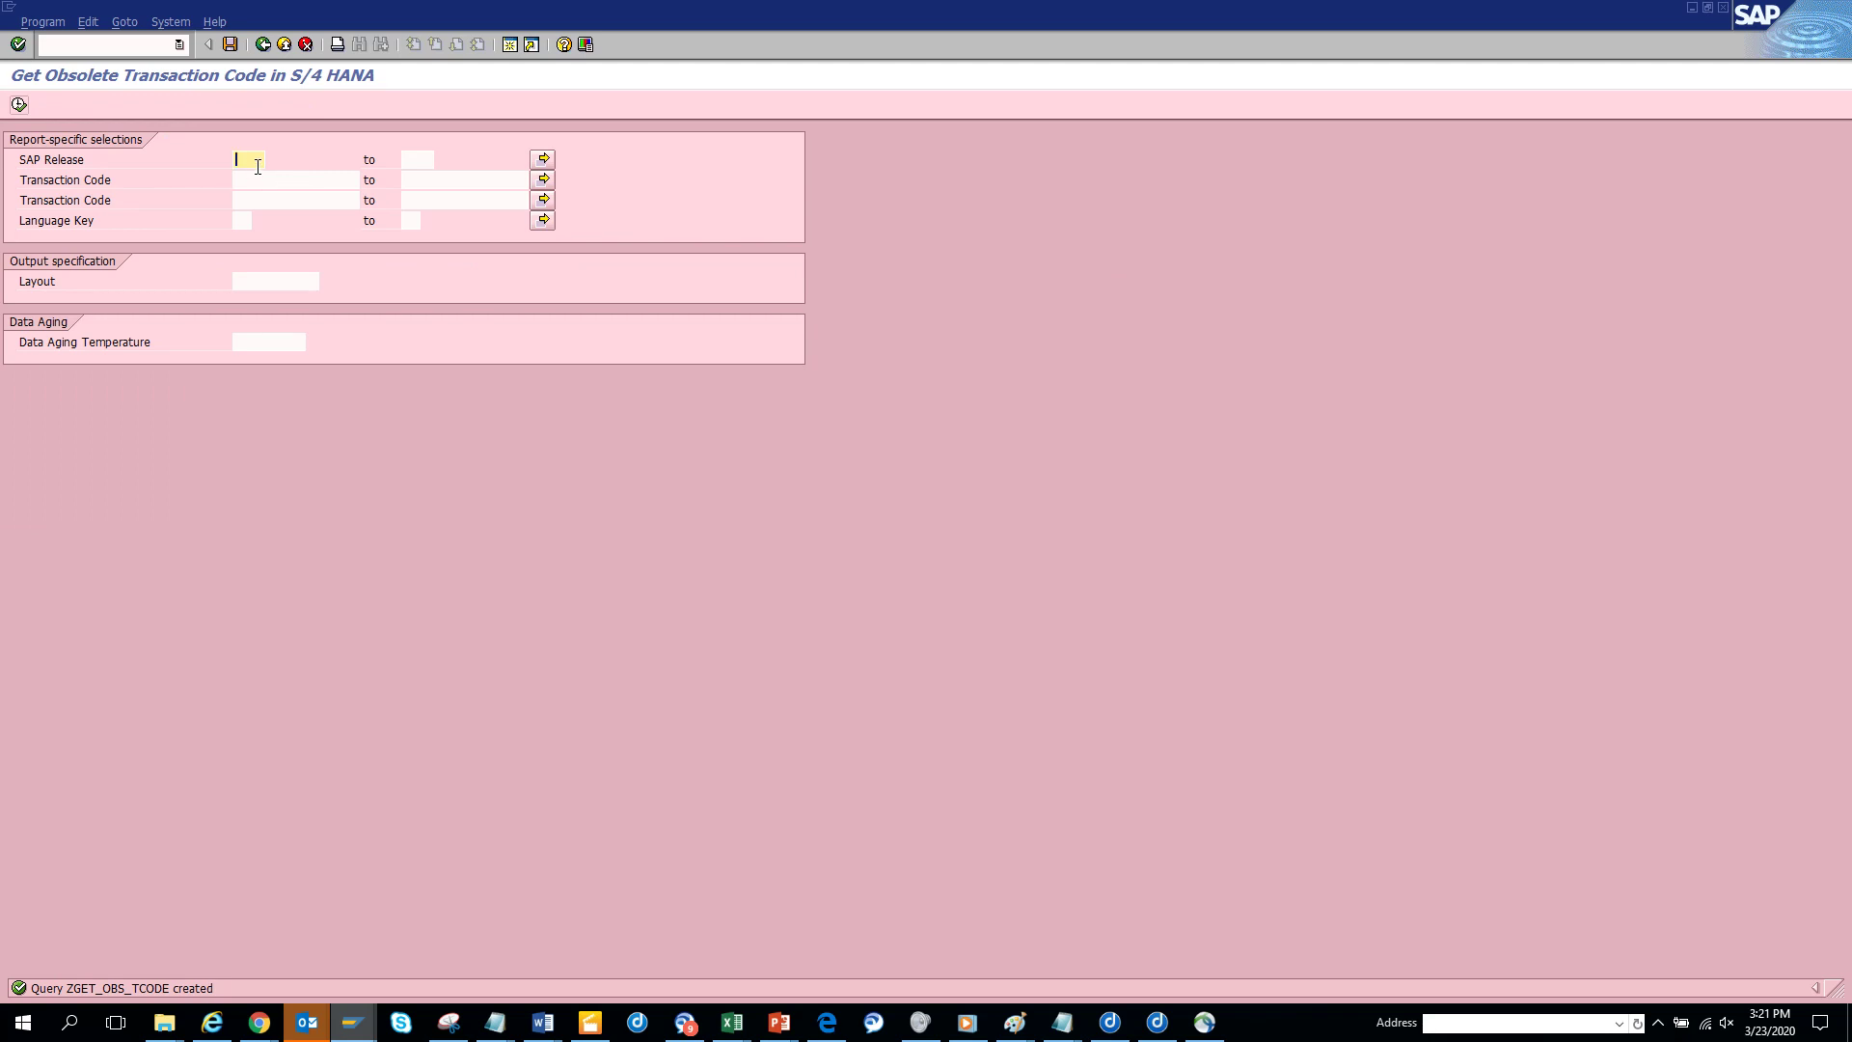
text(75)
click(247, 177)
click(20, 104)
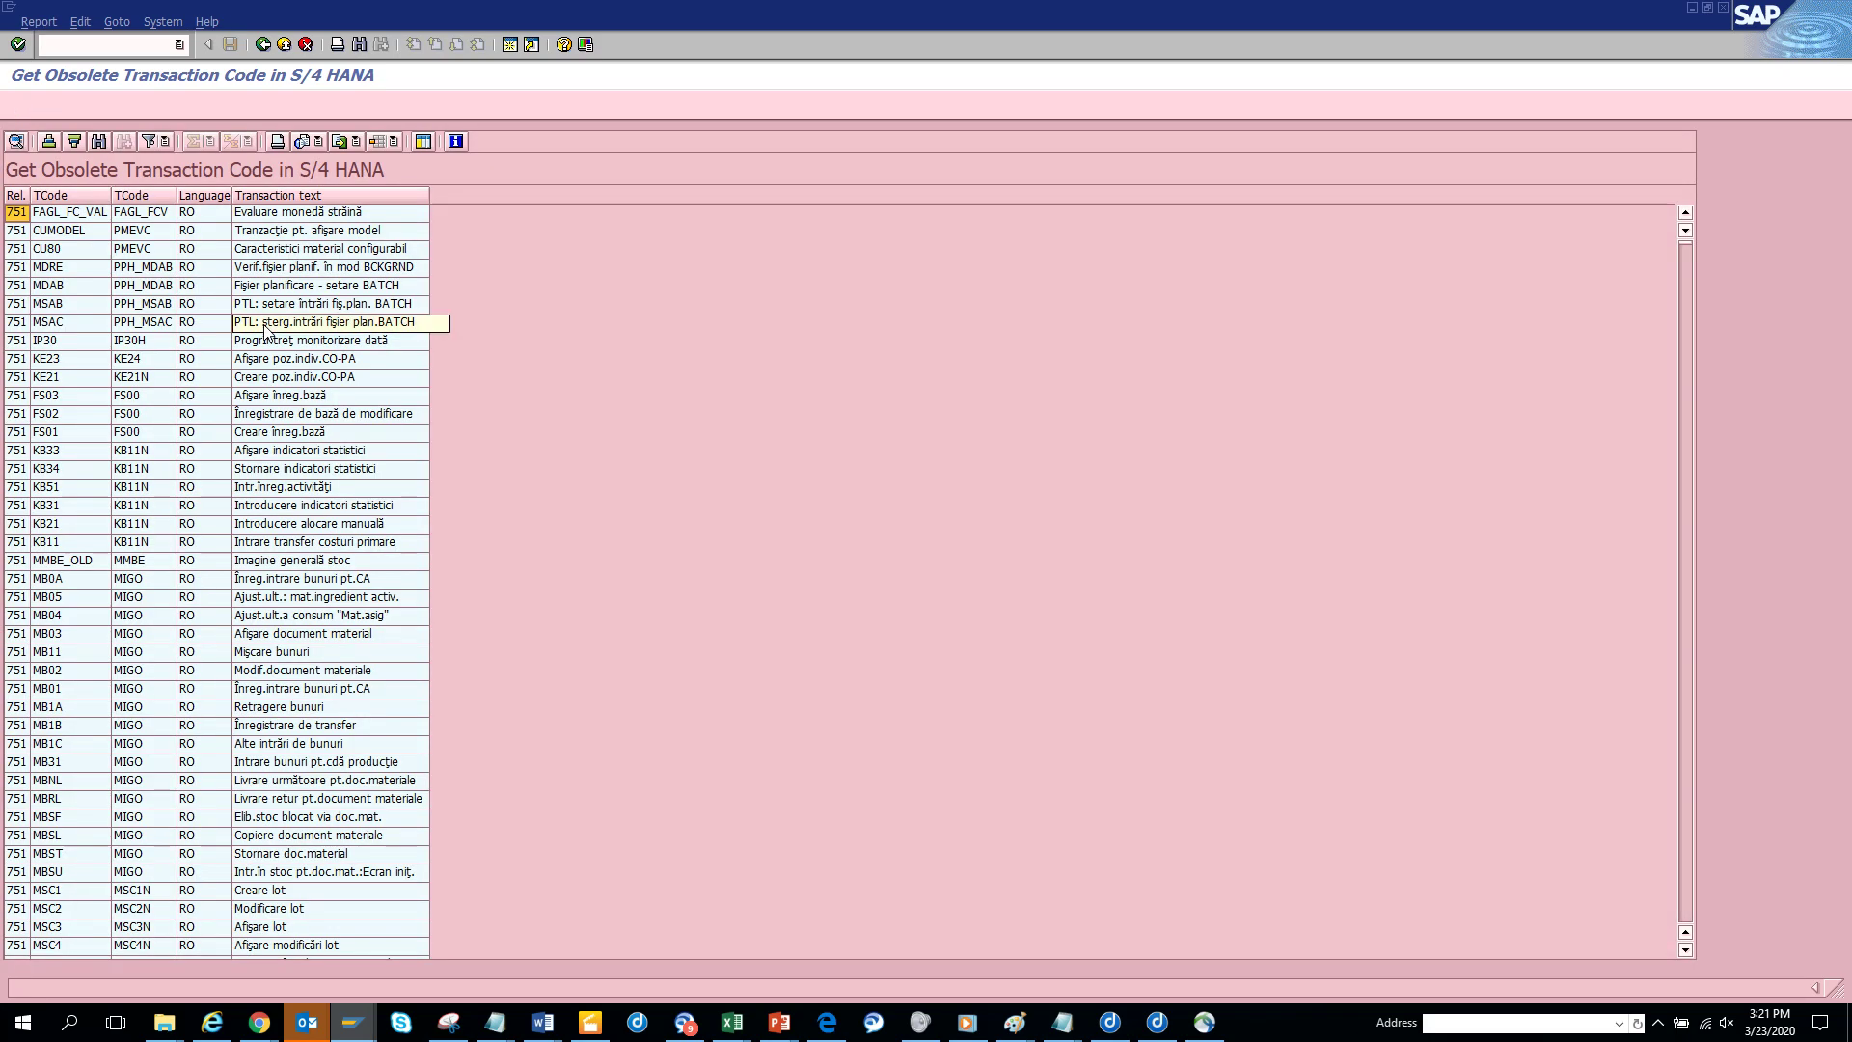
click(269, 48)
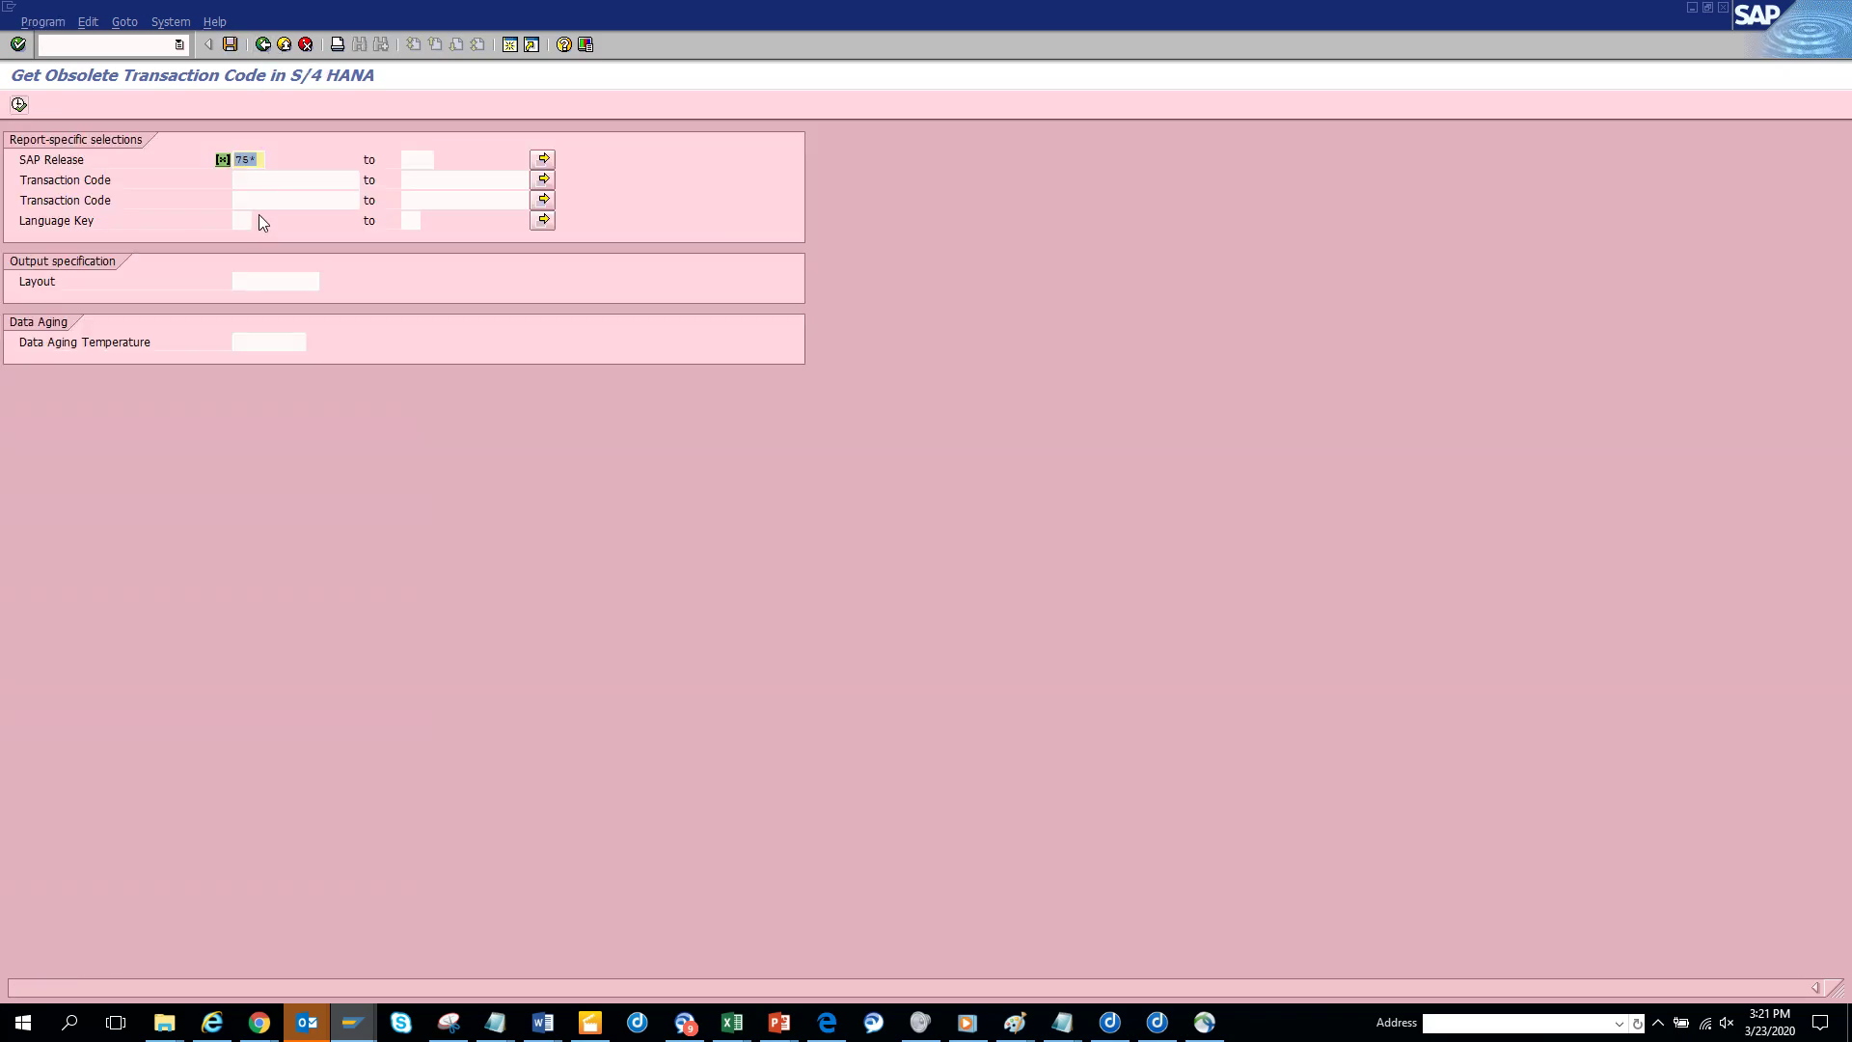
Rerun the report with Language Key EN, then go back to the QuickView definition.
click(243, 220)
text(en)
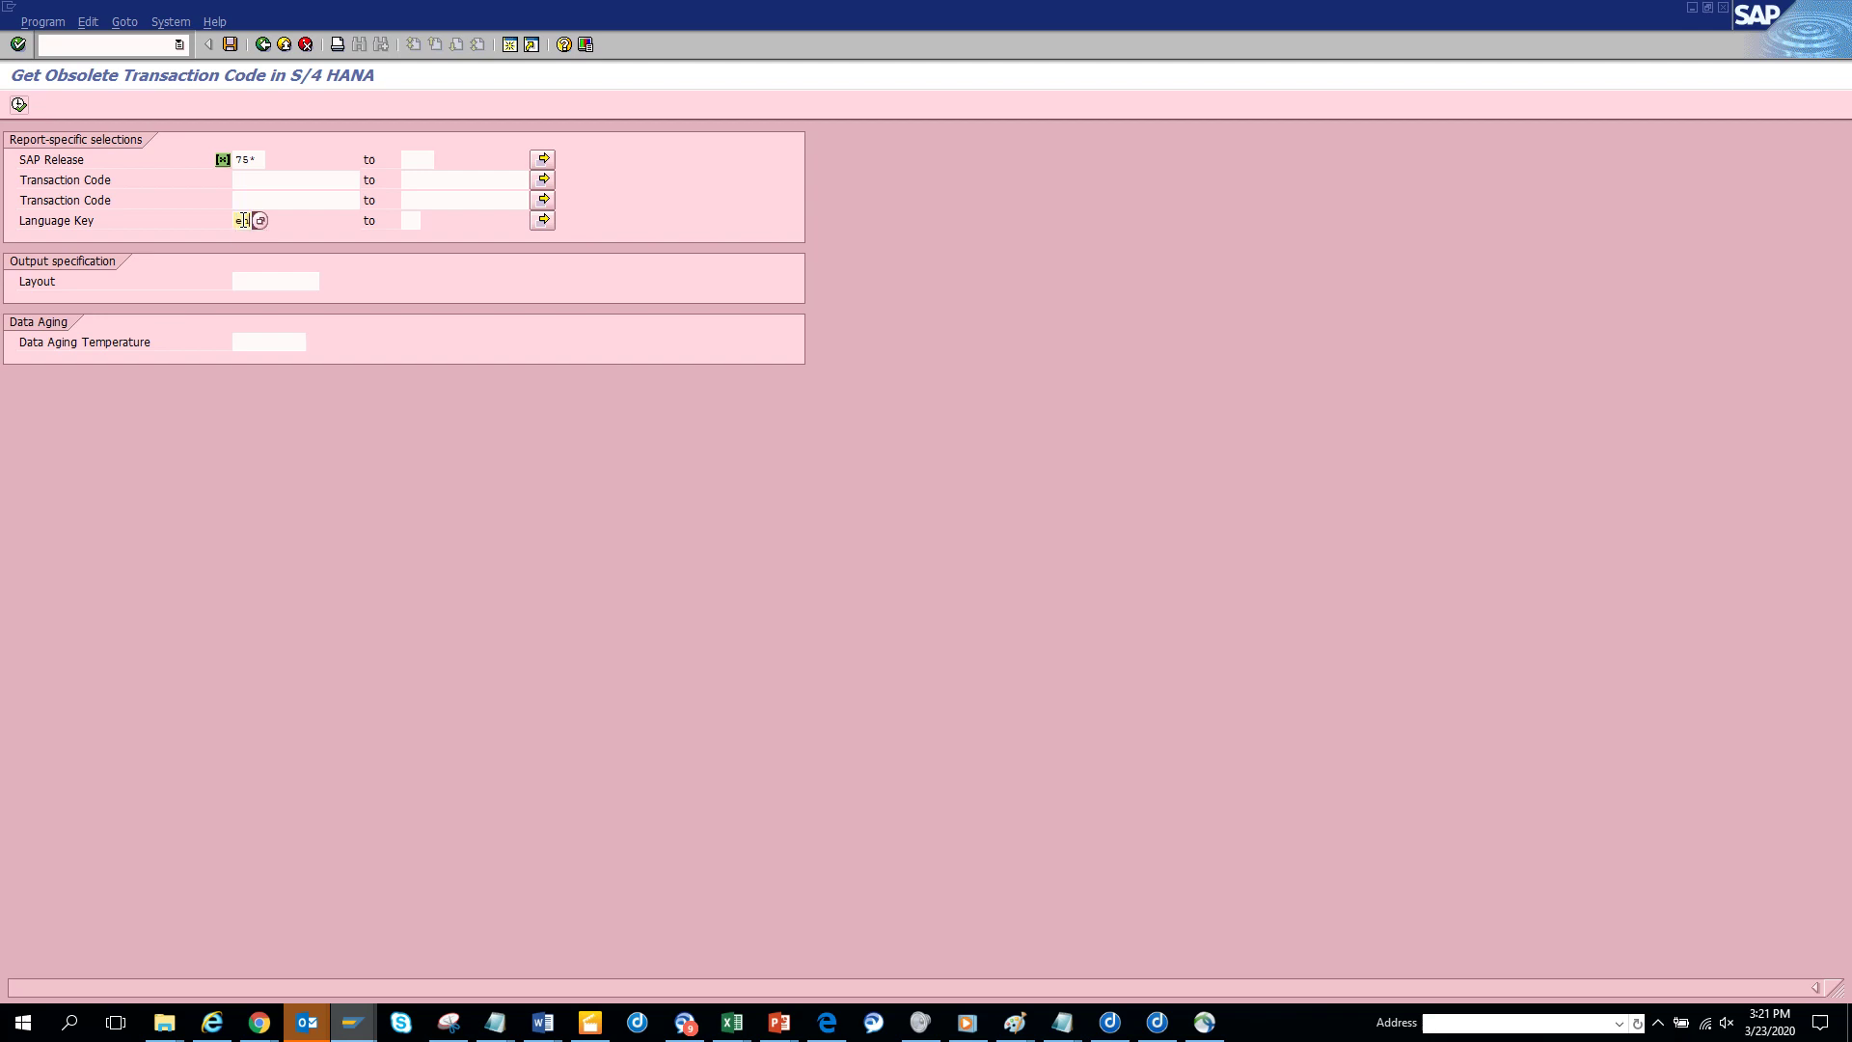
click(20, 104)
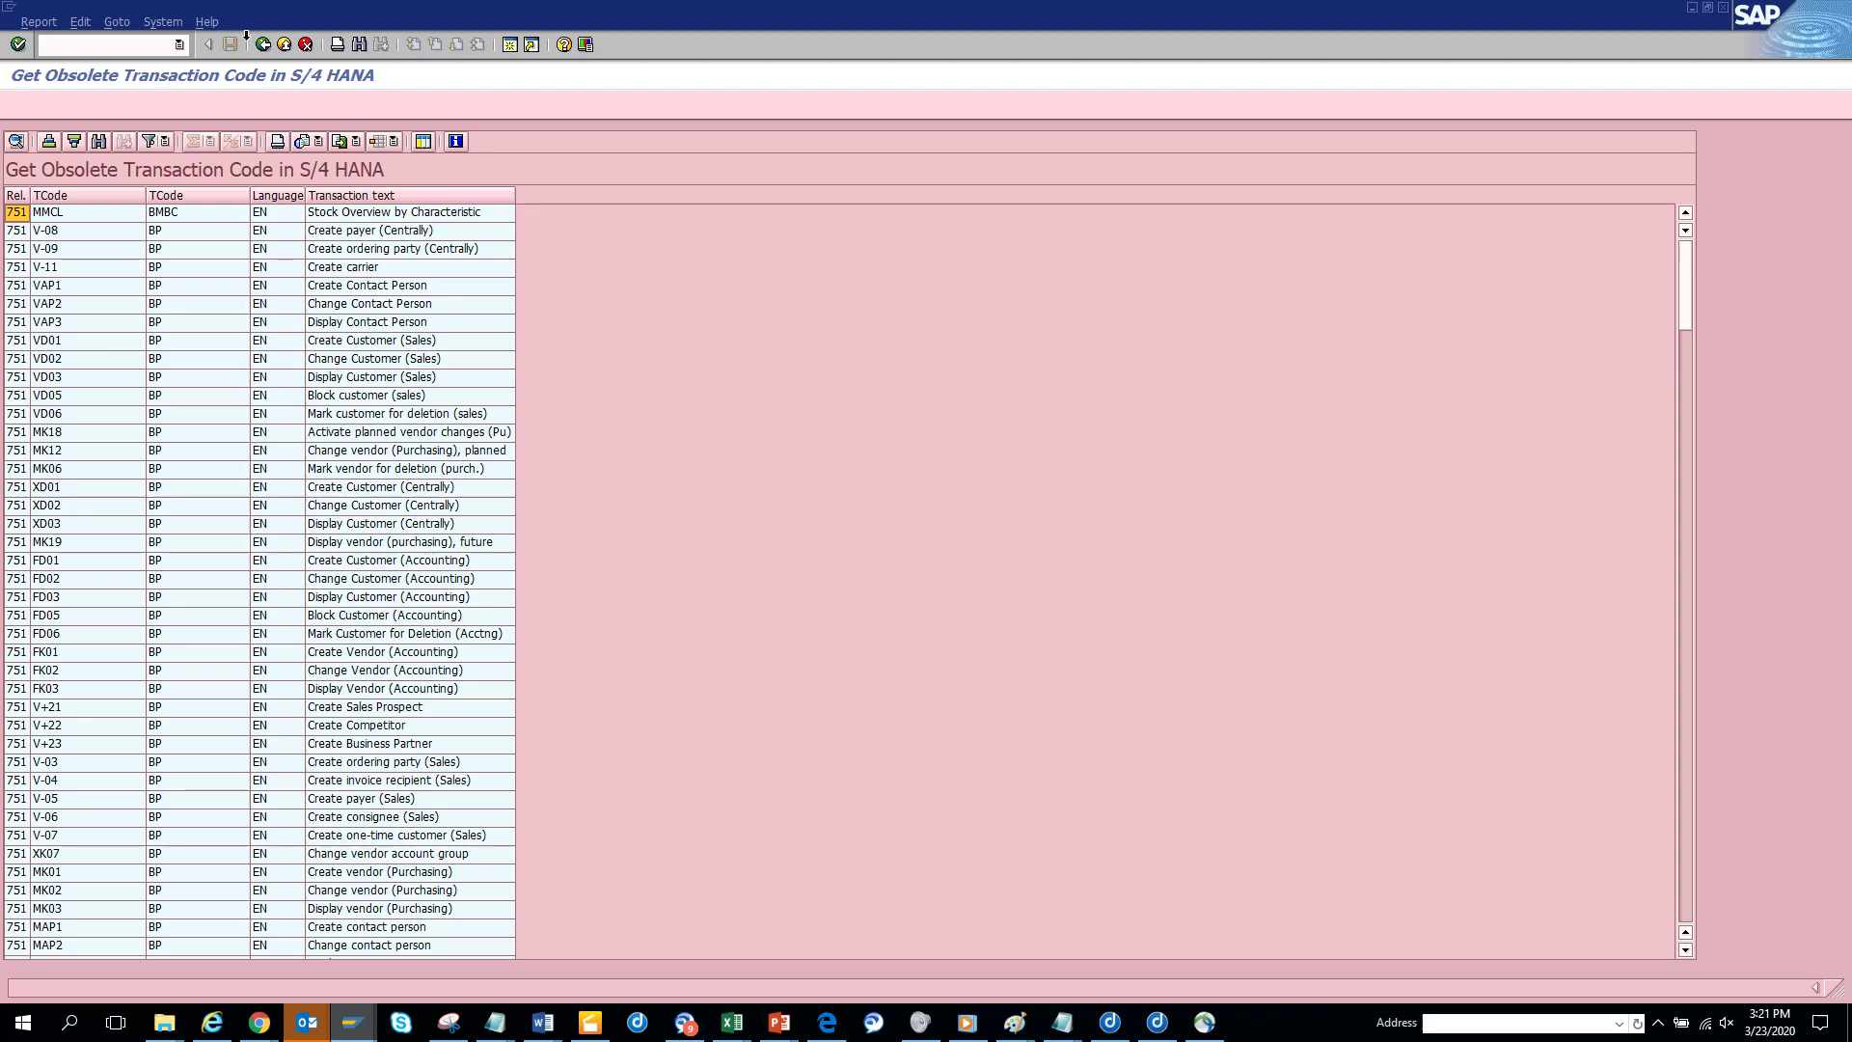
click(263, 44)
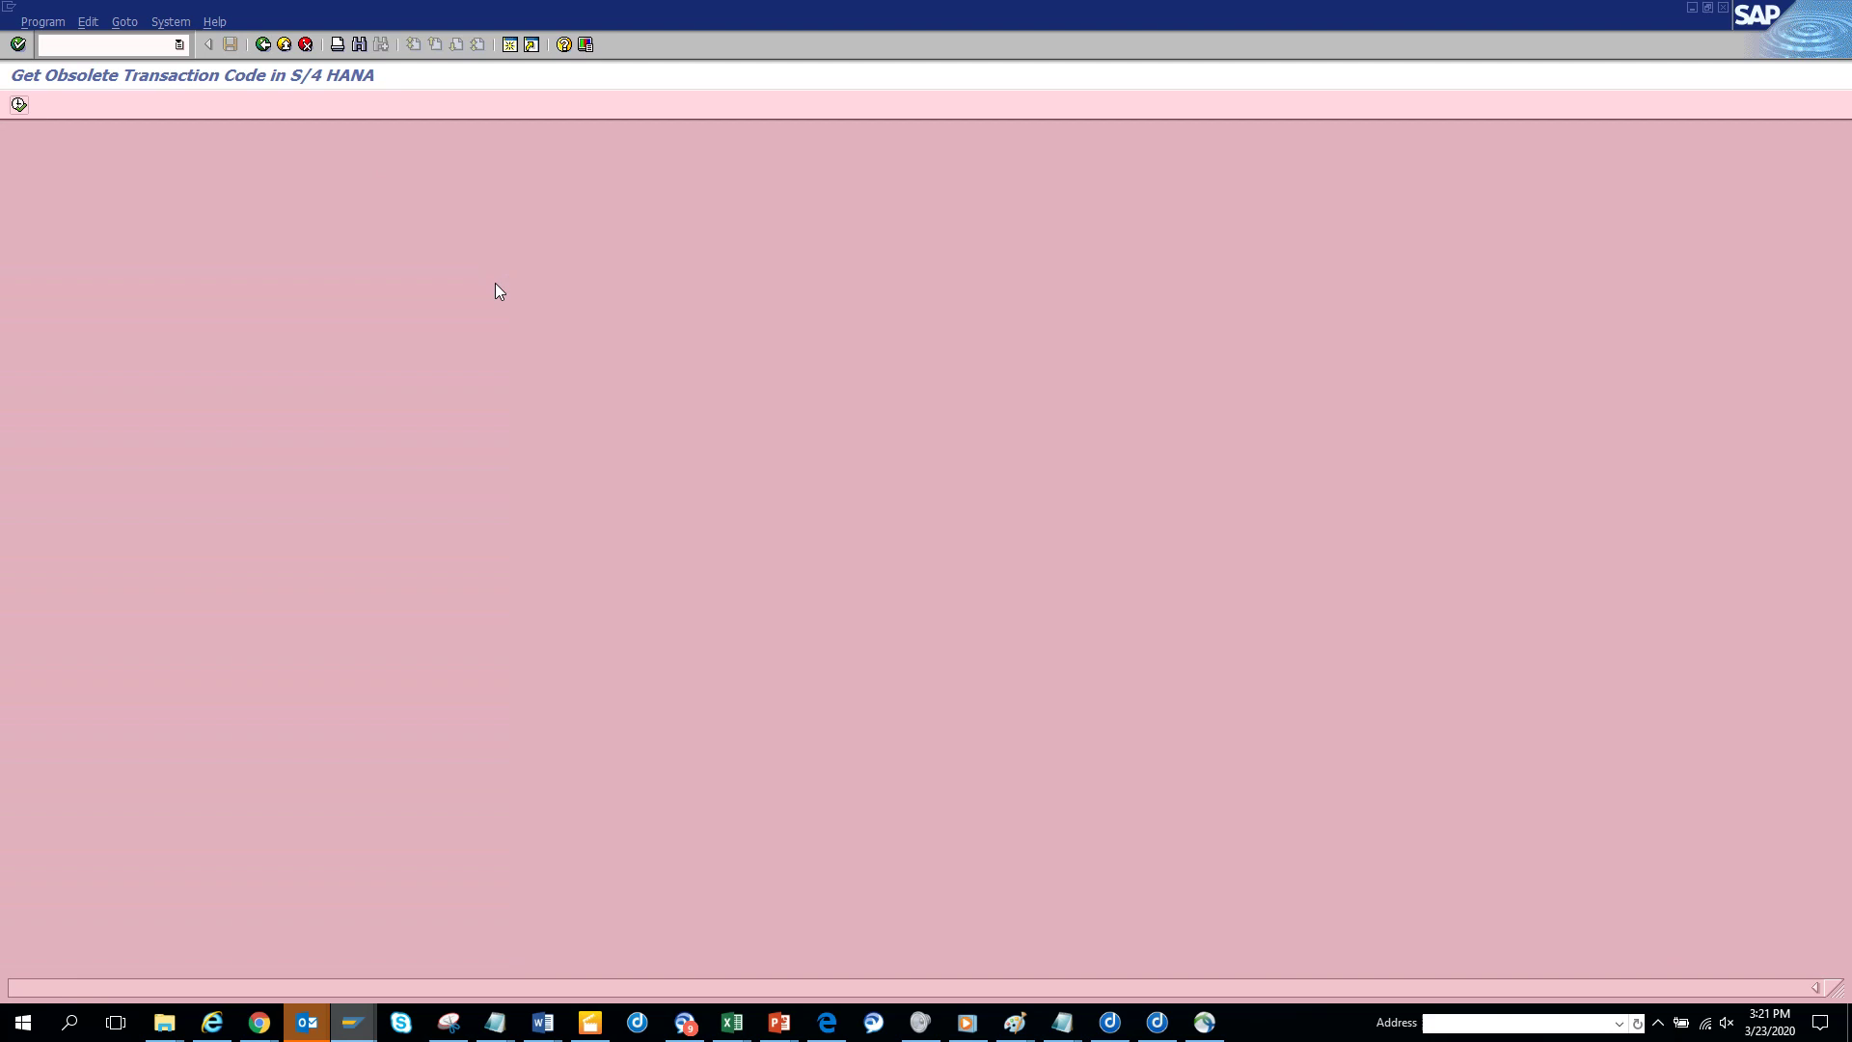
click(262, 45)
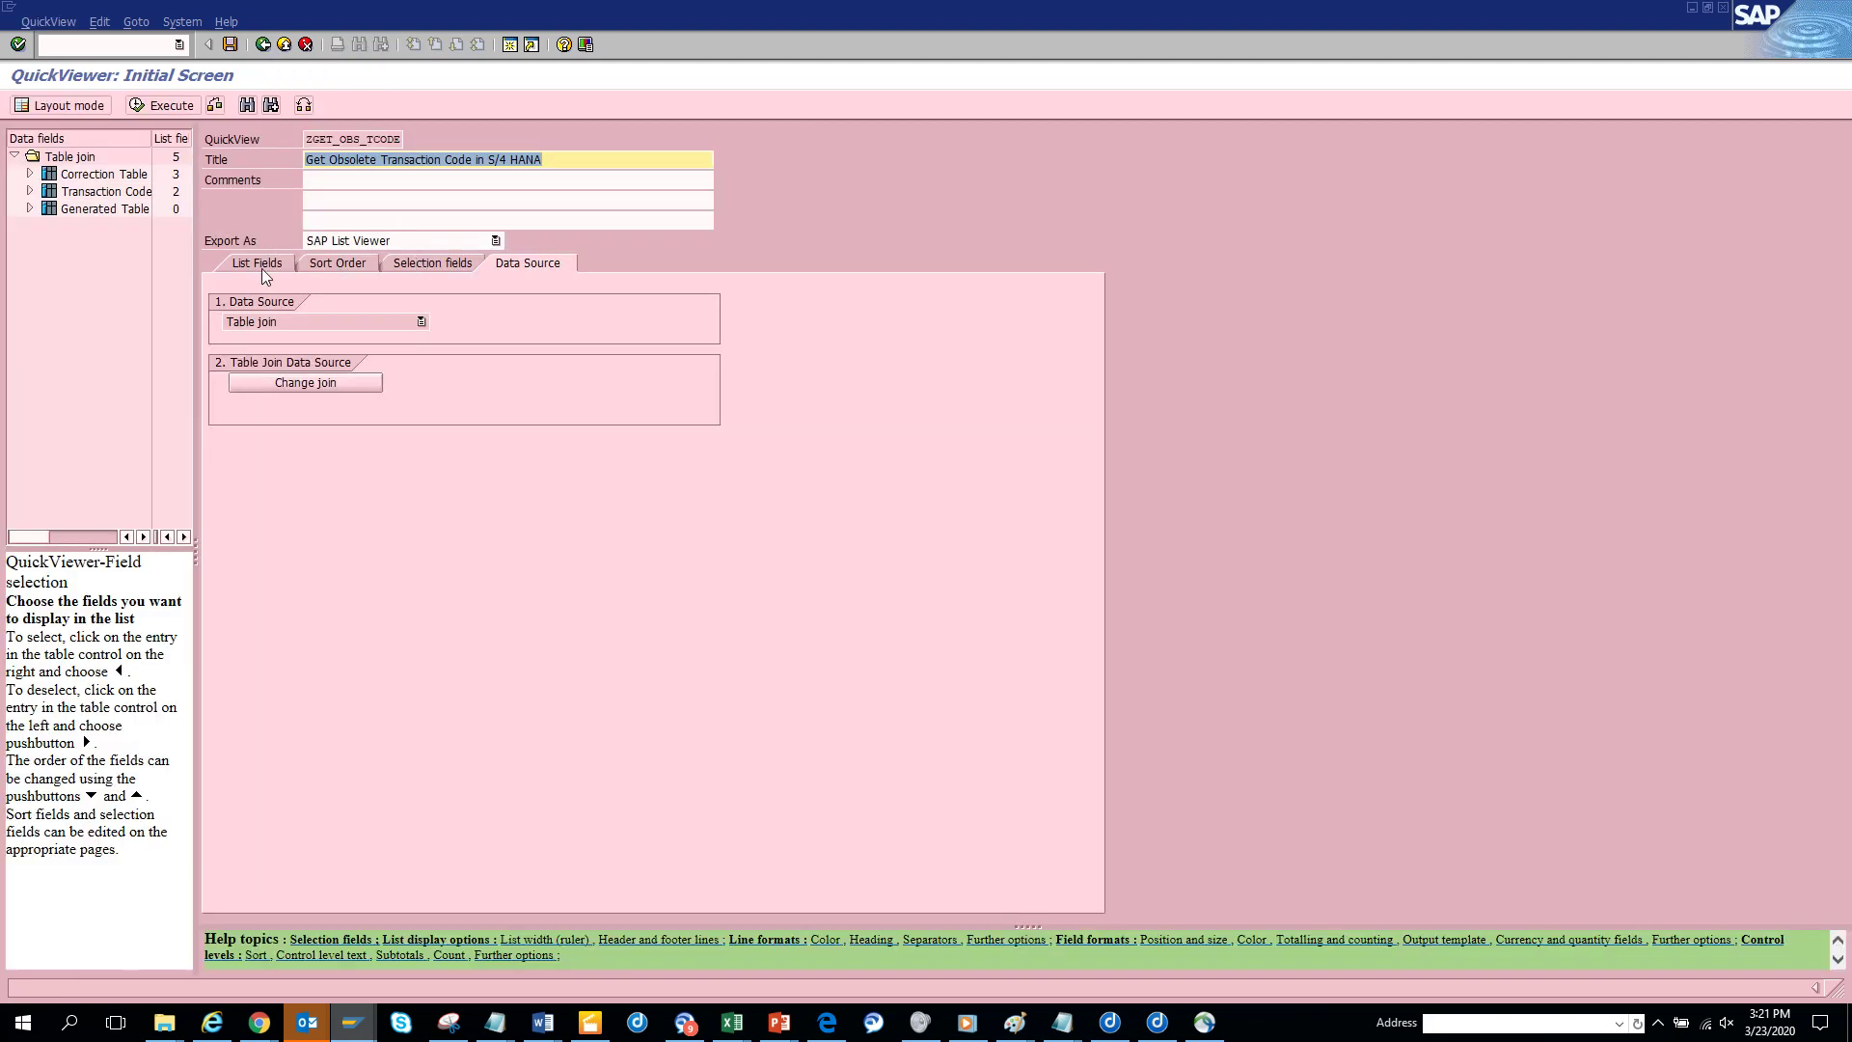
Add the second Transaction text to the list fields and place each text after its Transaction Code.
click(258, 263)
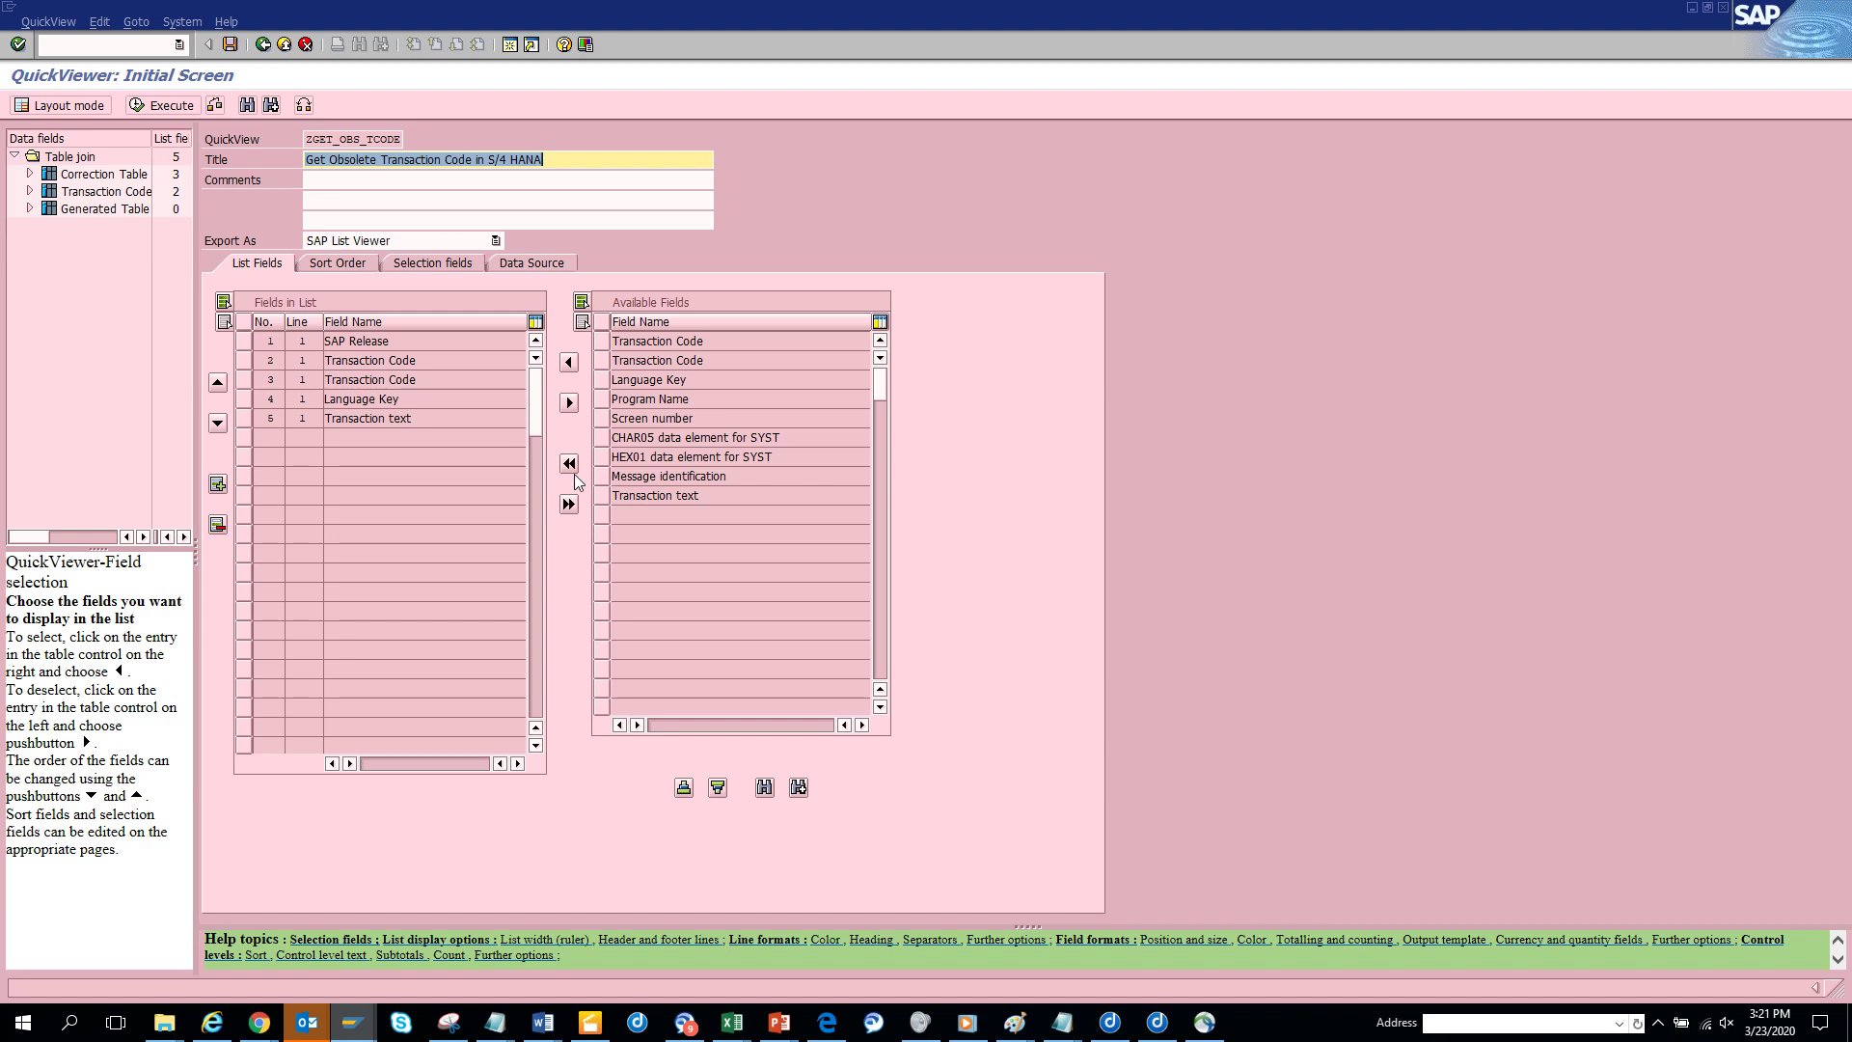
click(605, 495)
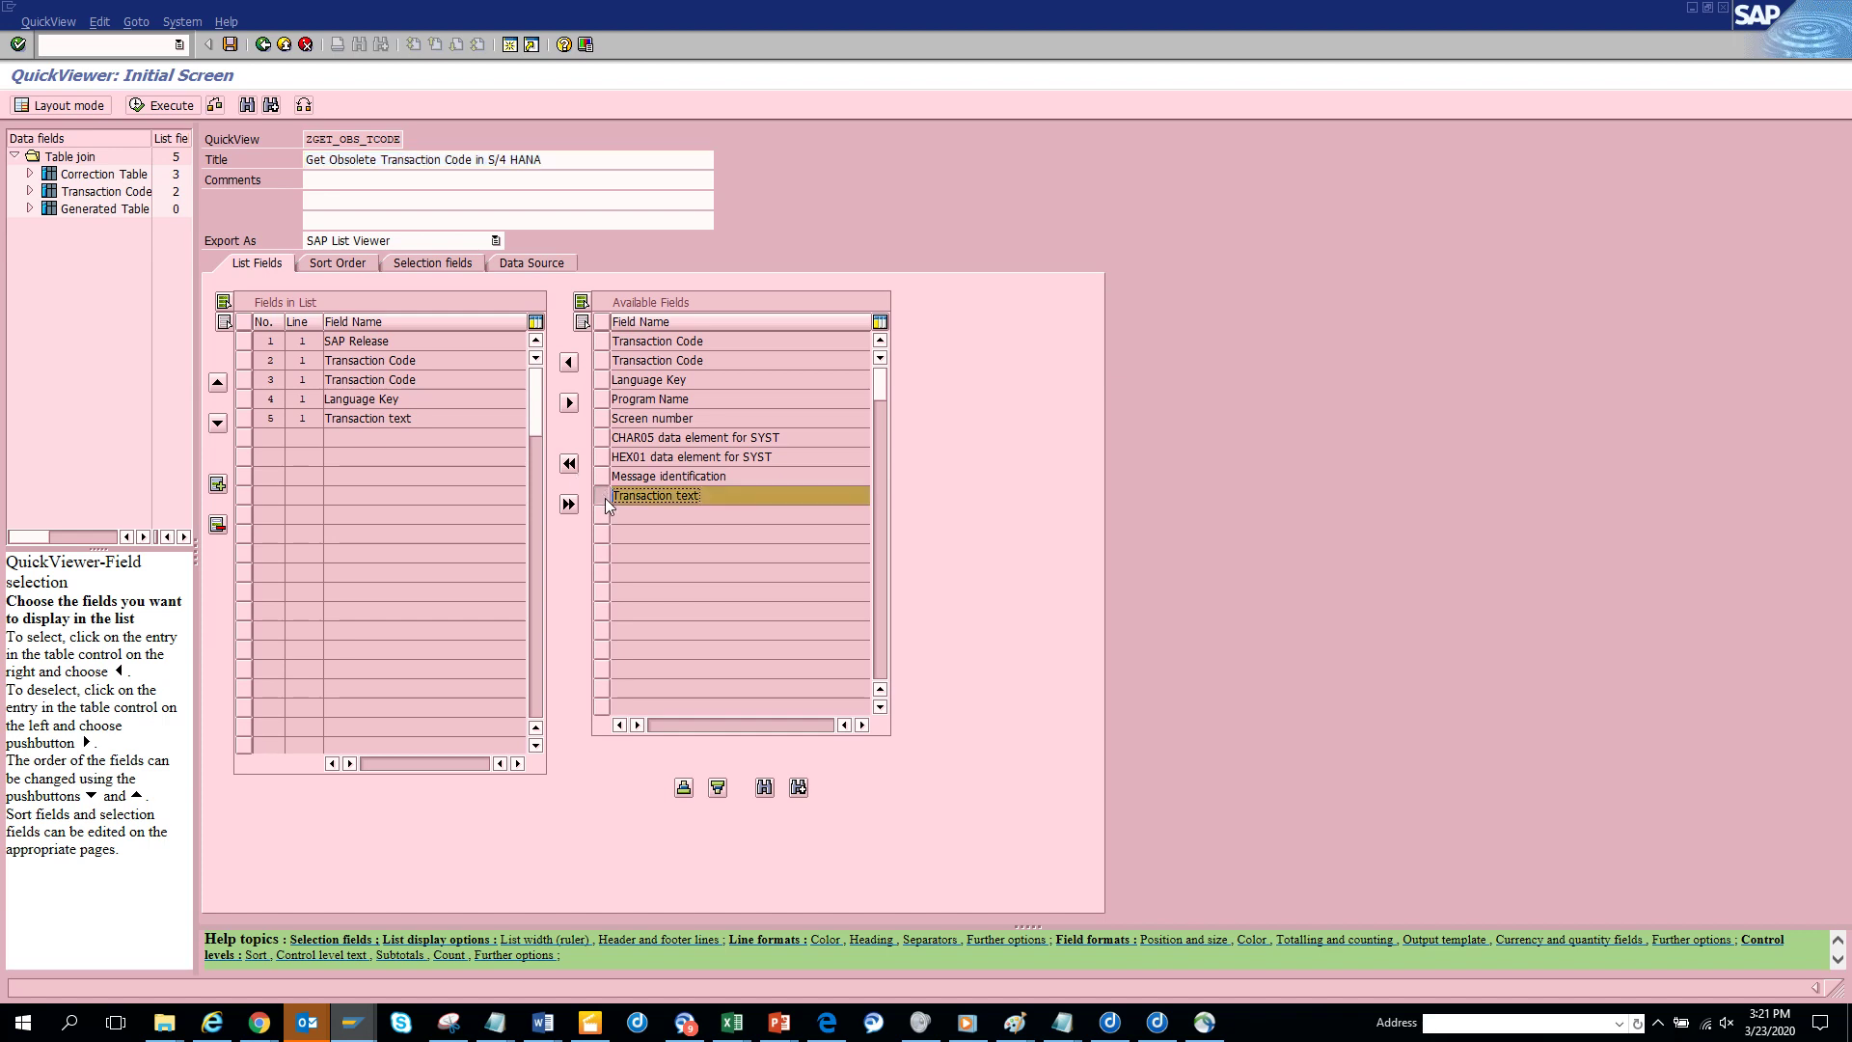
click(243, 423)
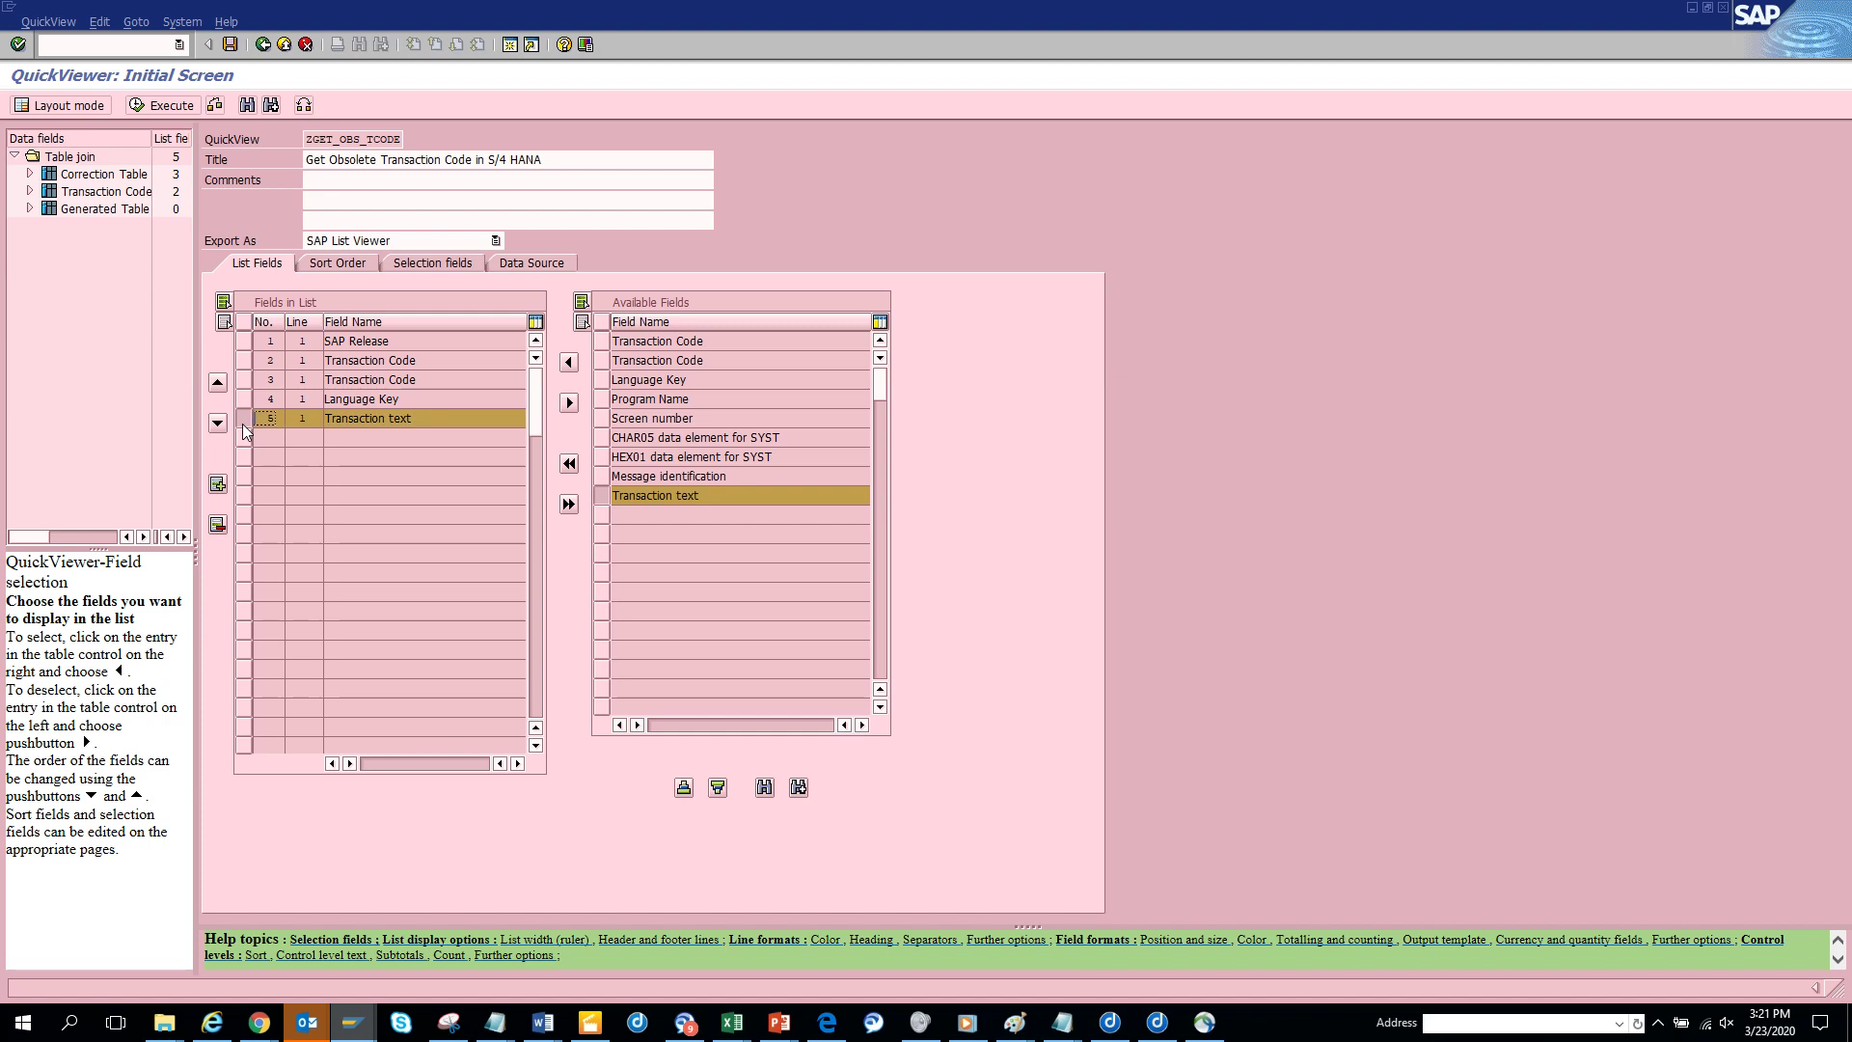
click(217, 383)
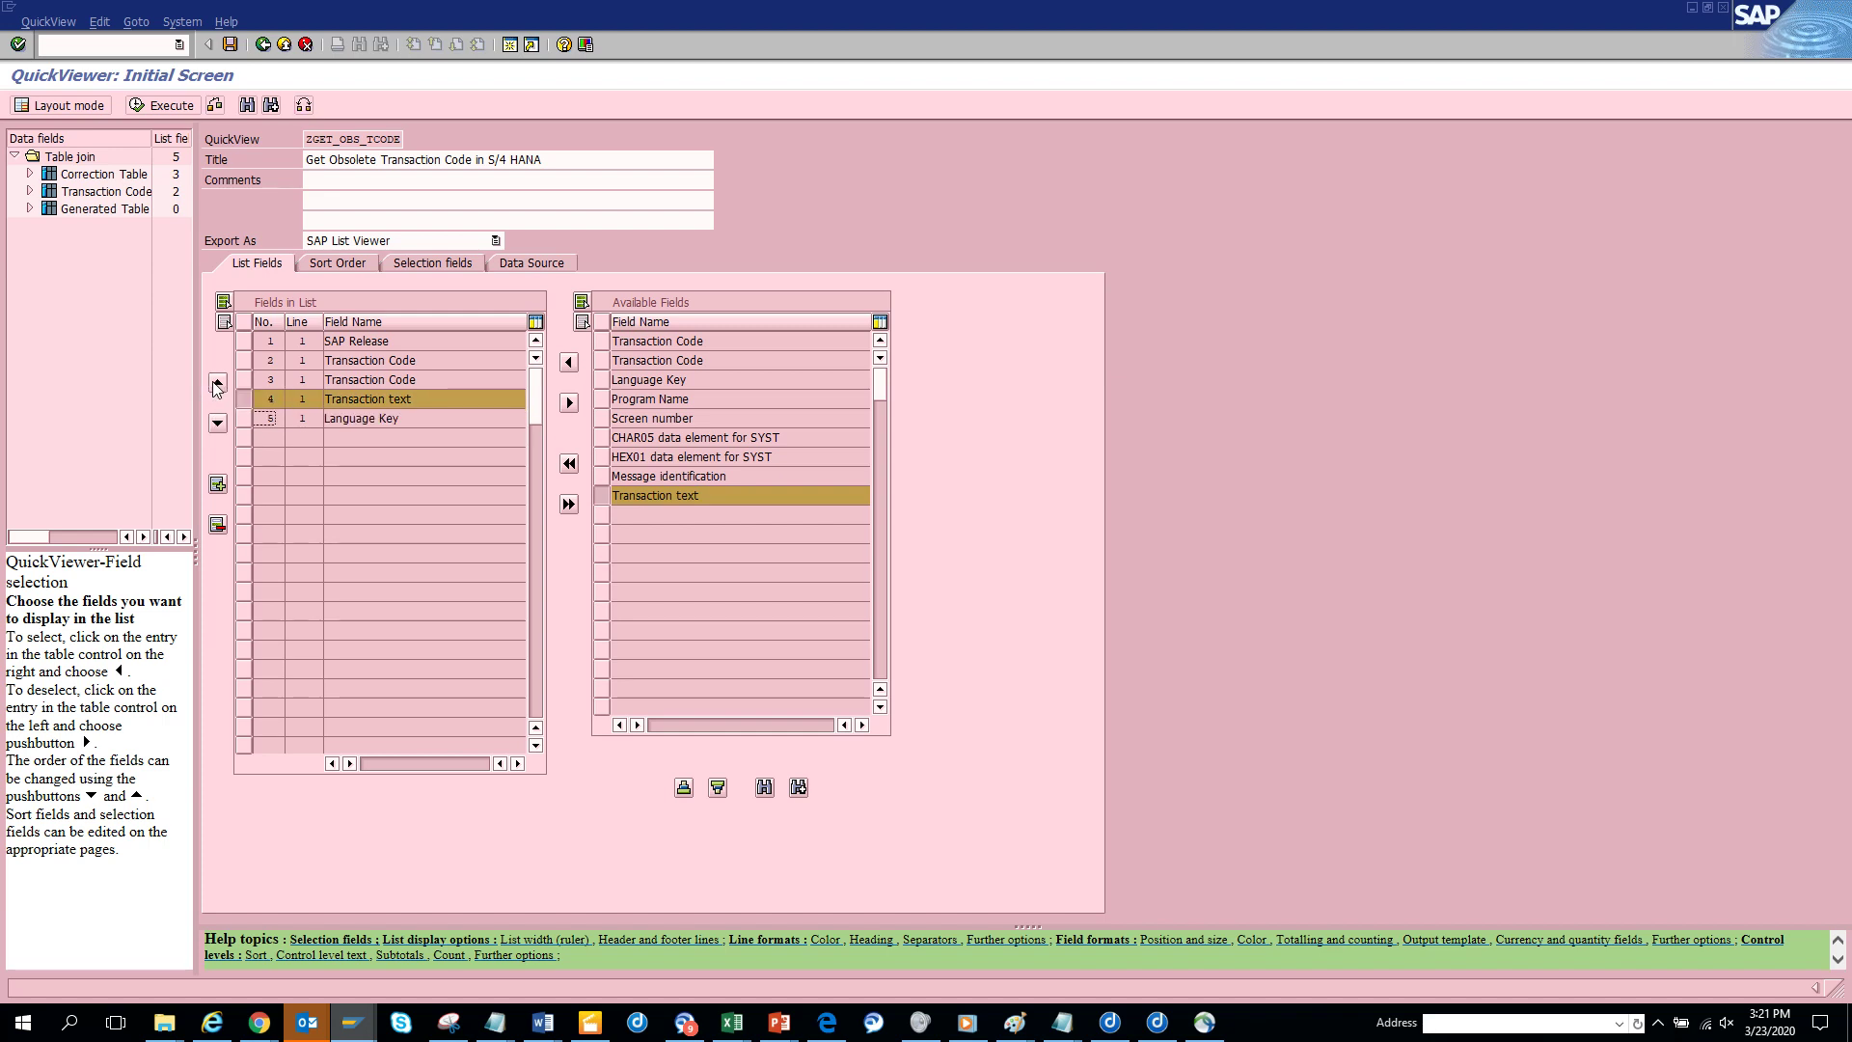
click(217, 384)
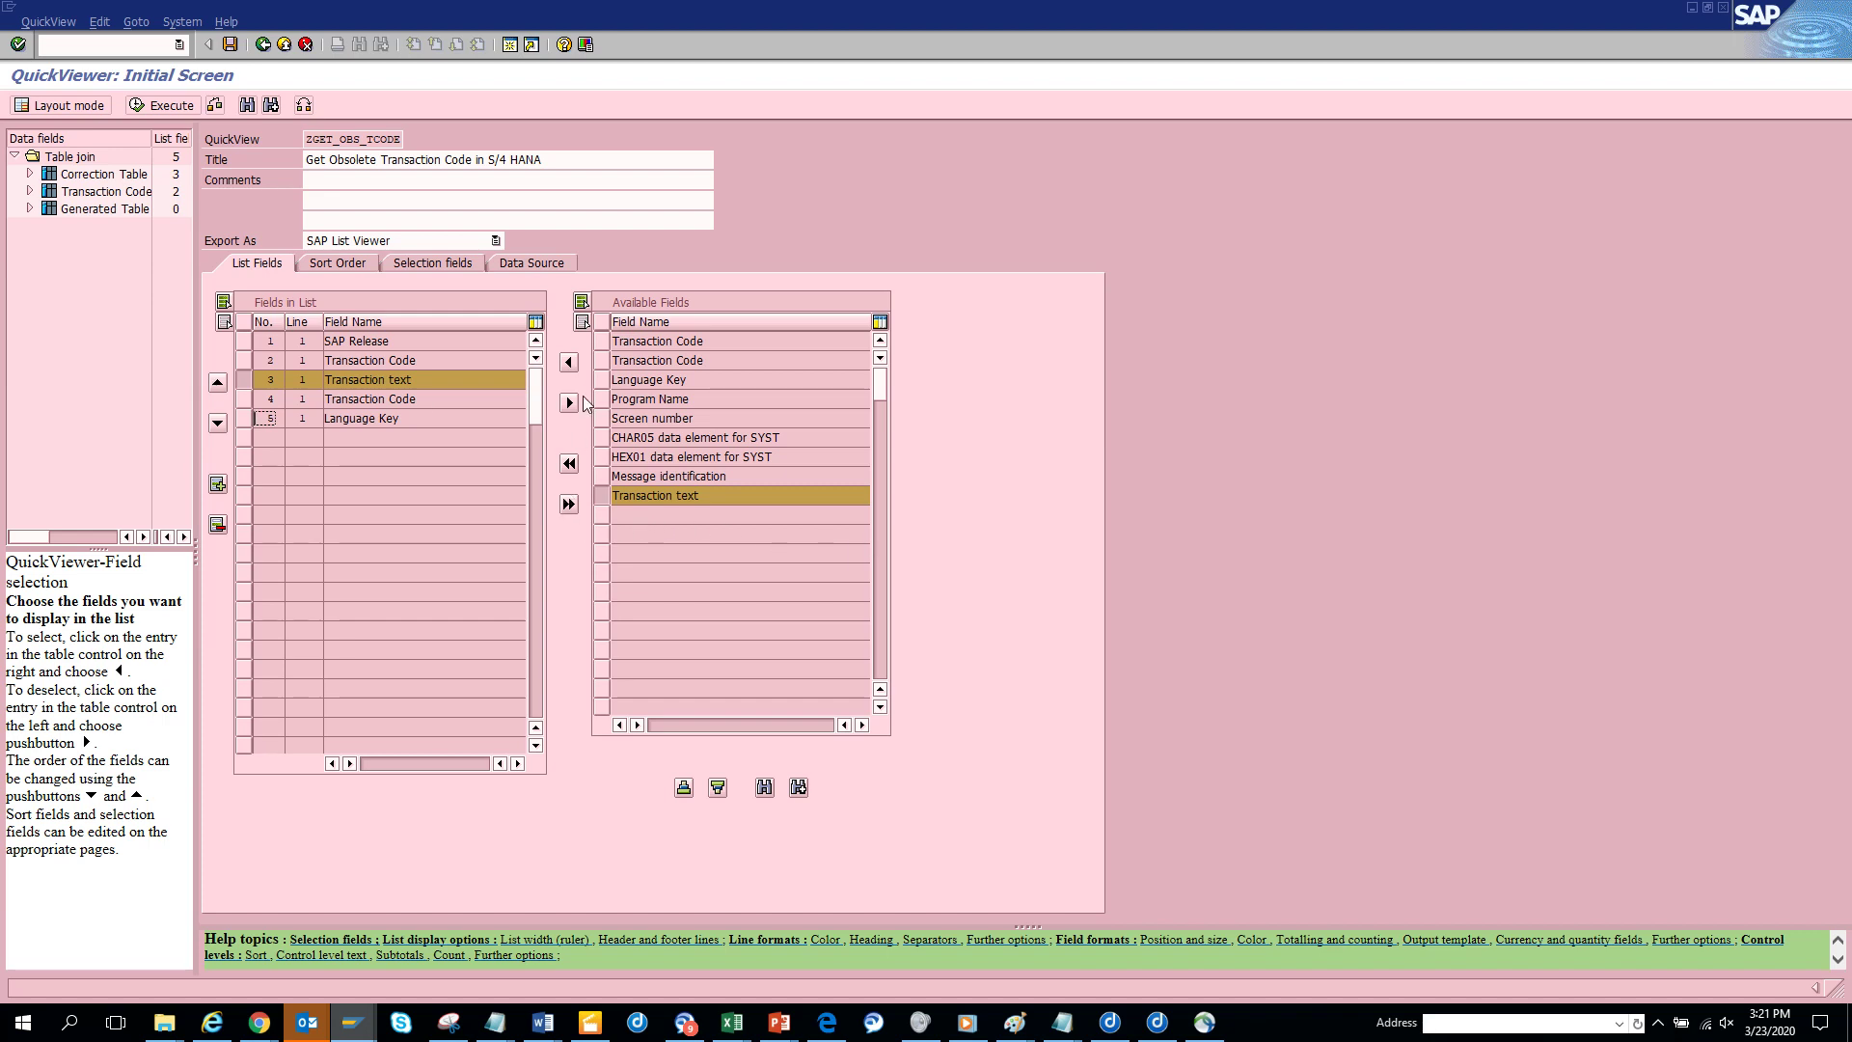
click(569, 364)
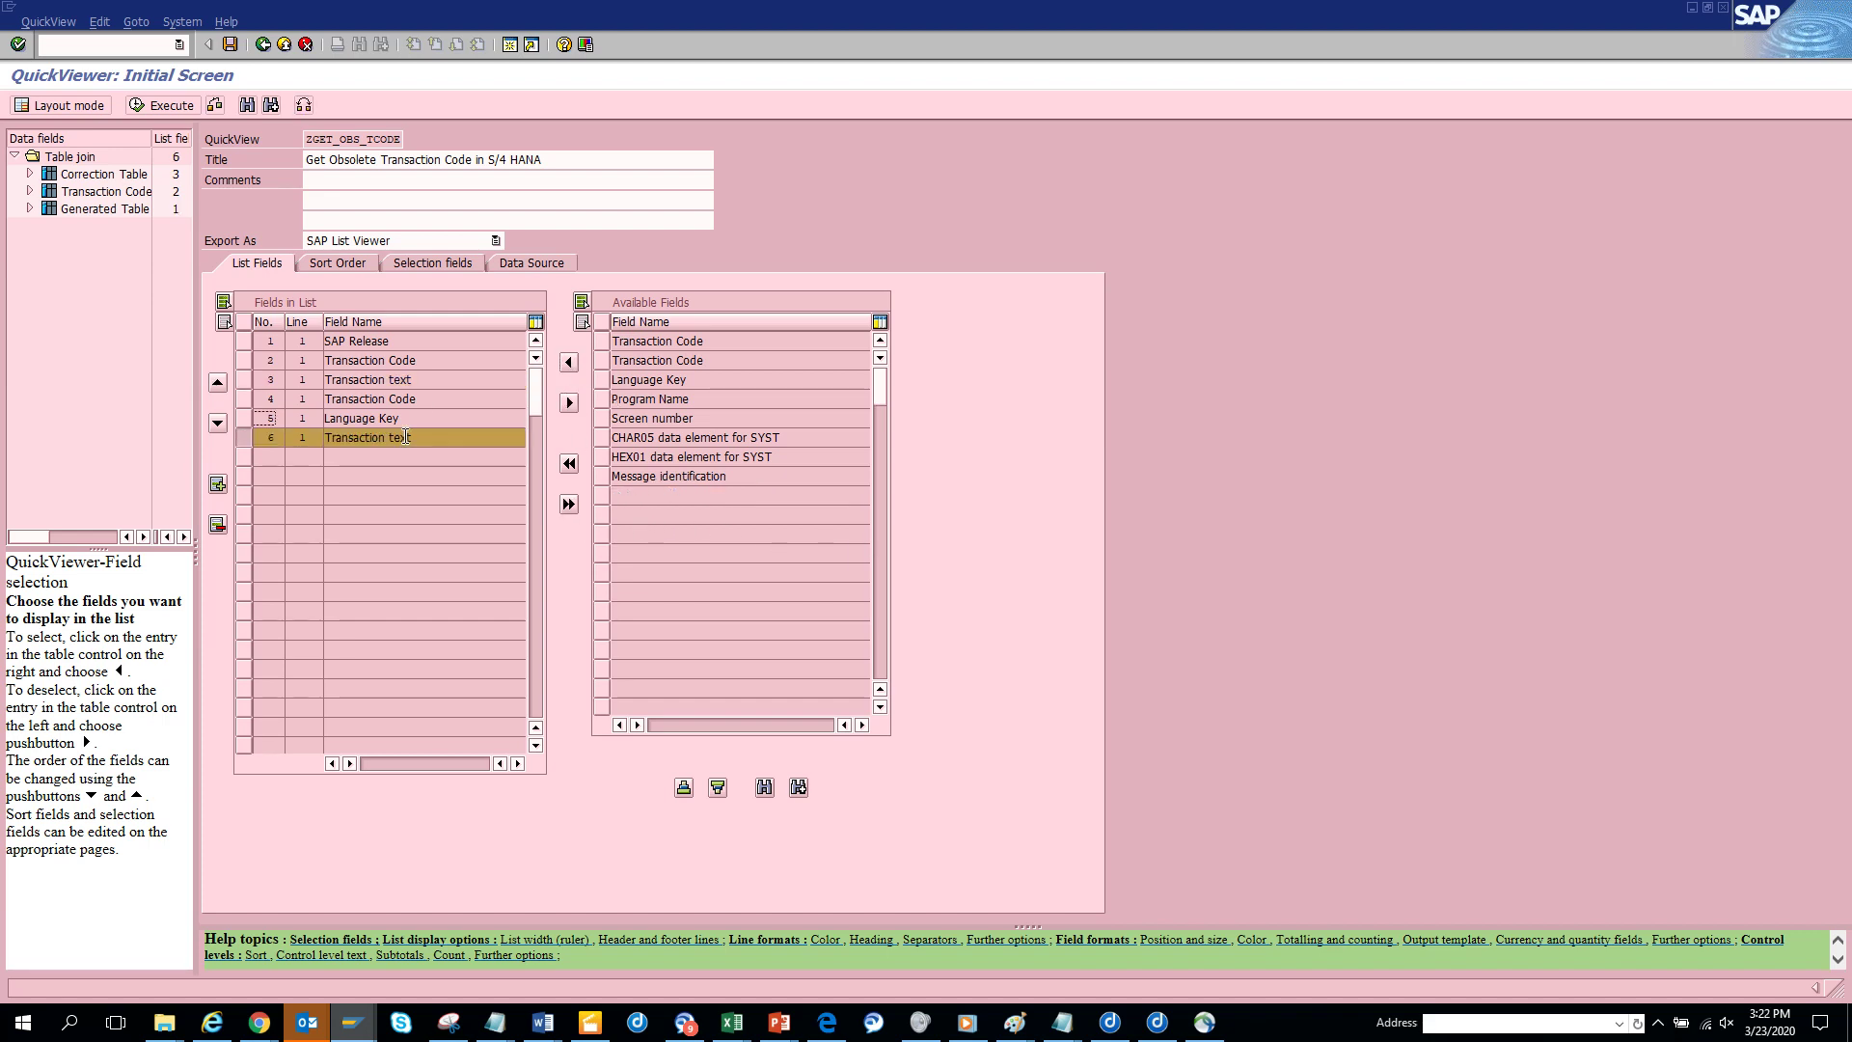
click(219, 382)
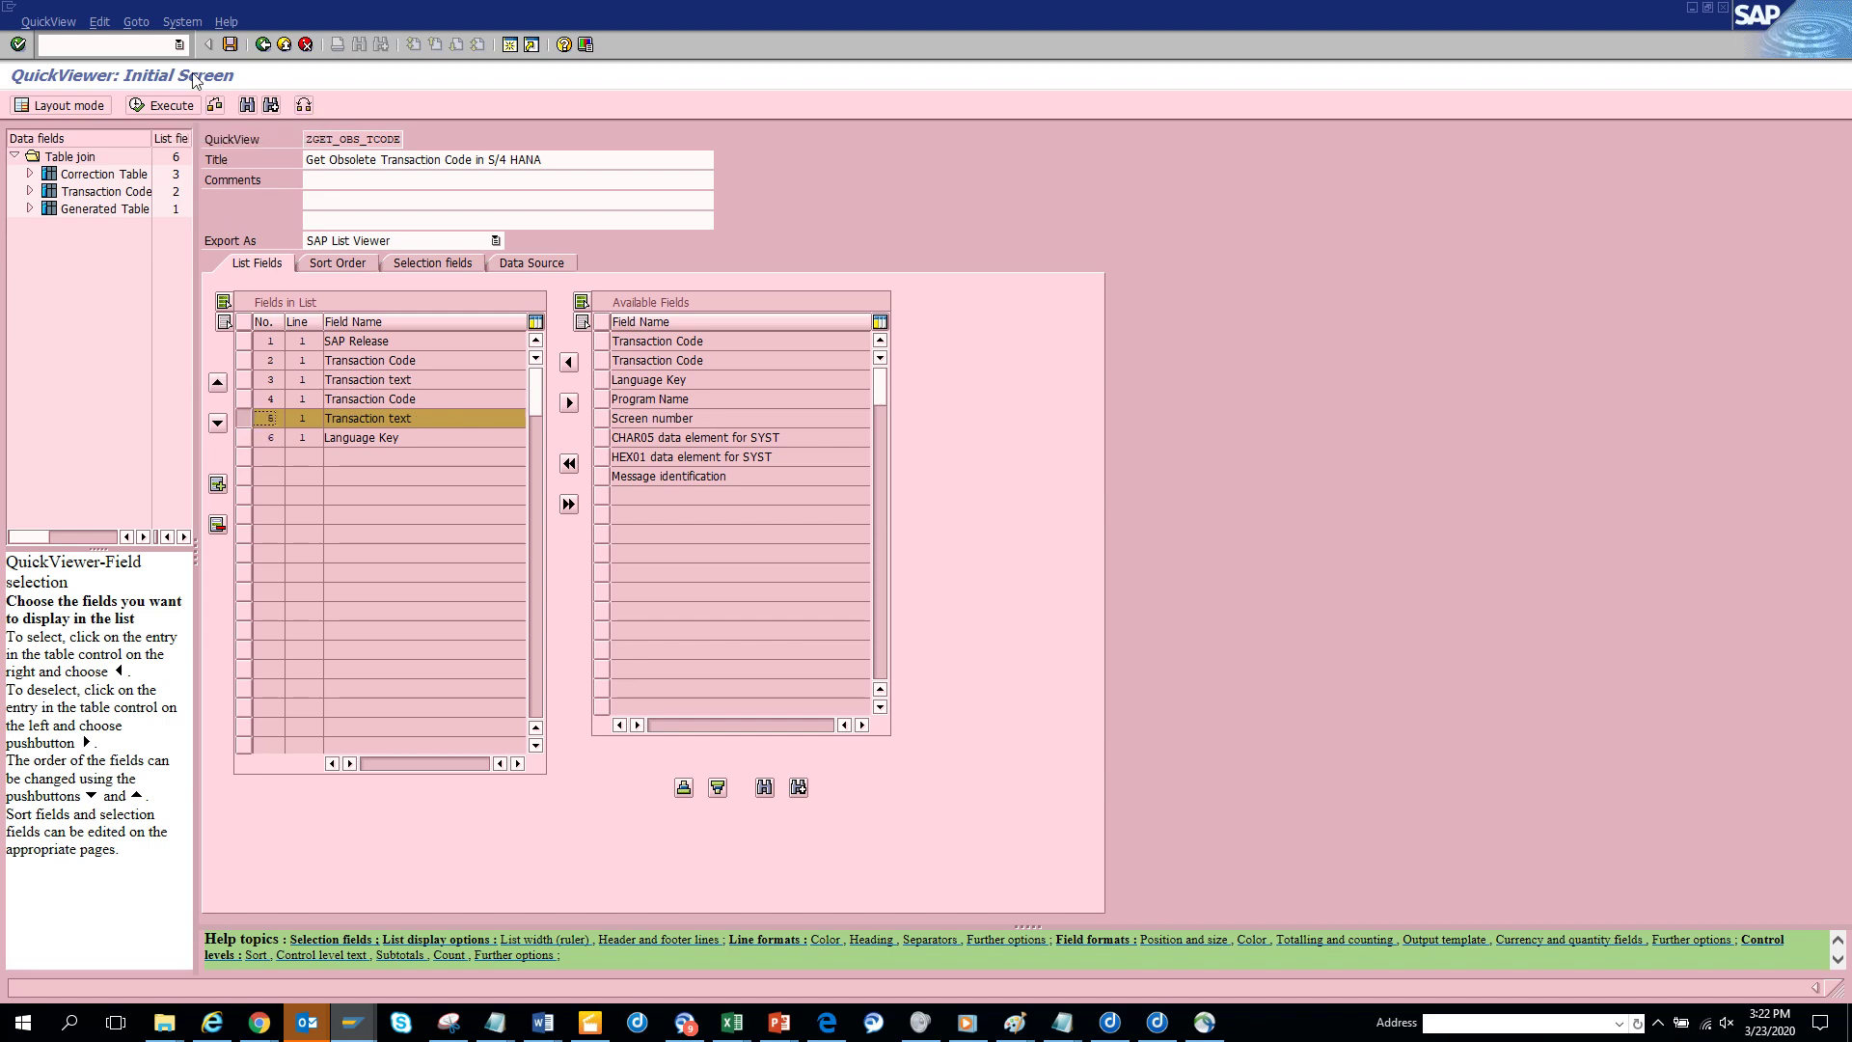
Run the updated report for SAP Release 75* and return to the selection screen.
click(169, 106)
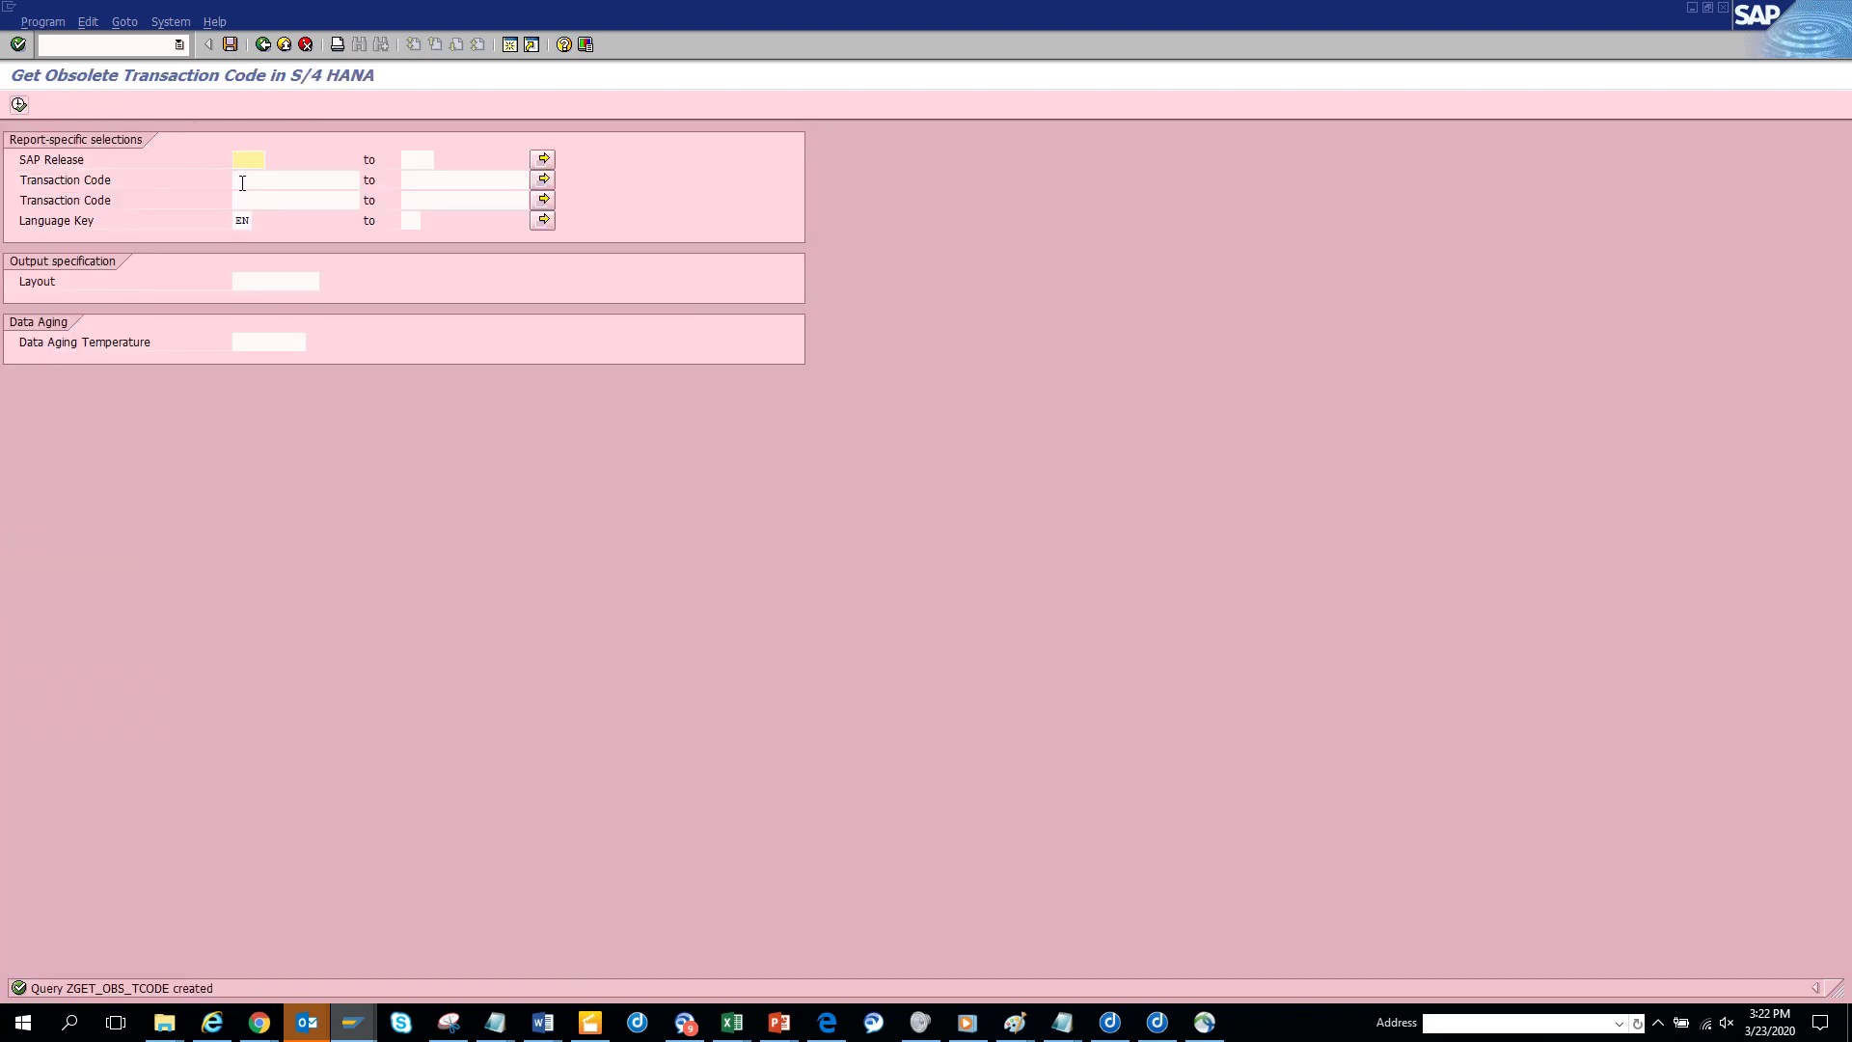
key(BackSpace)
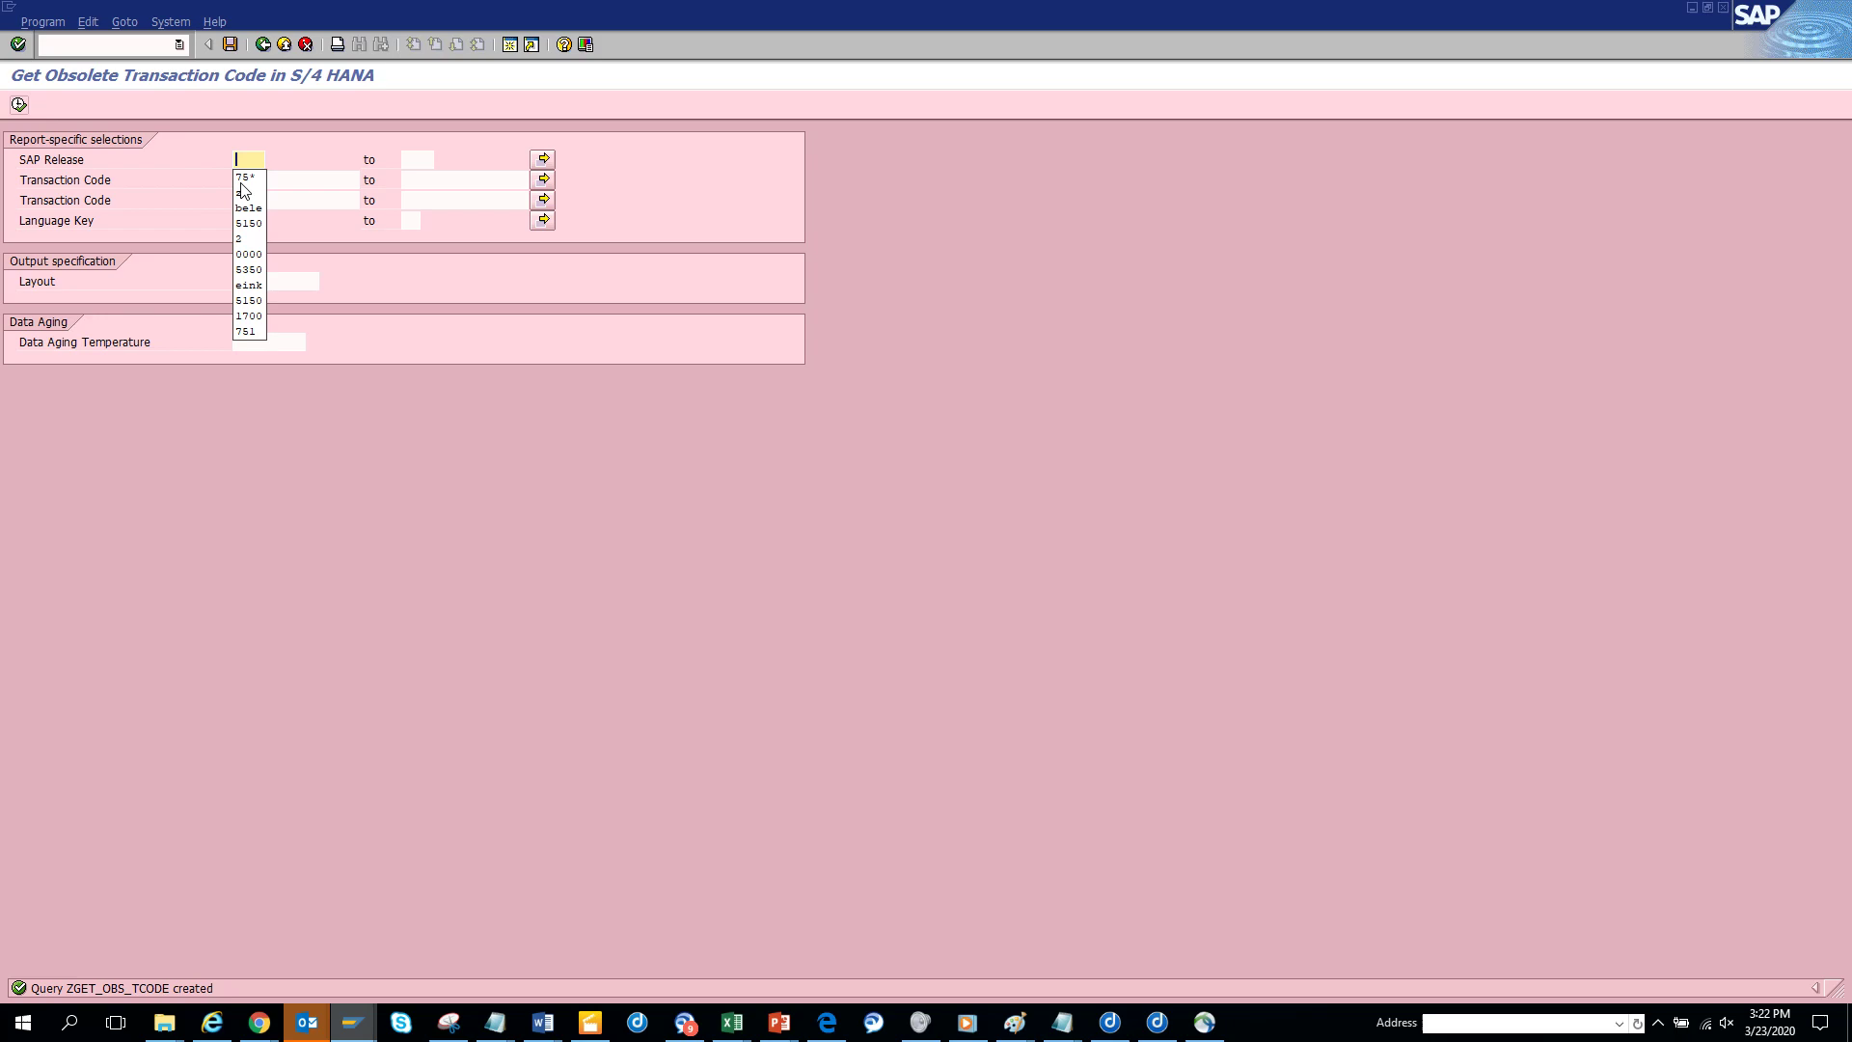
click(243, 177)
key(F8)
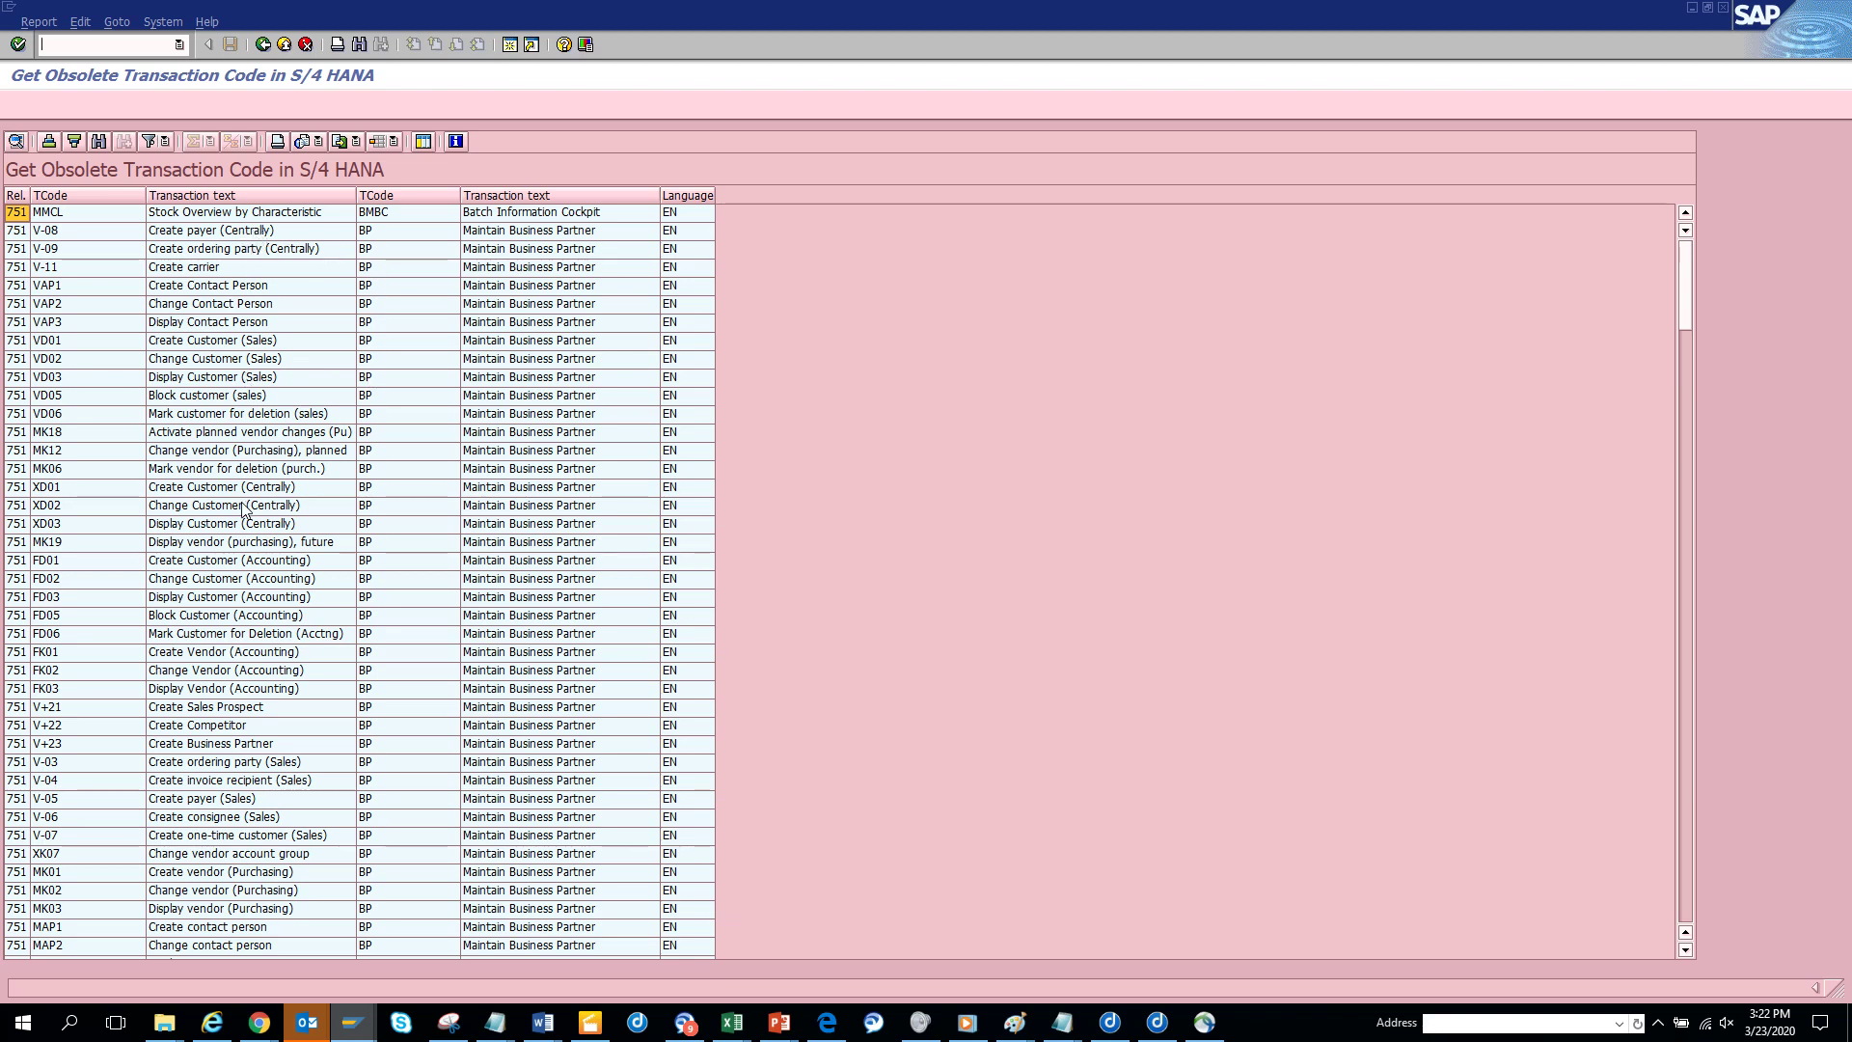
click(263, 45)
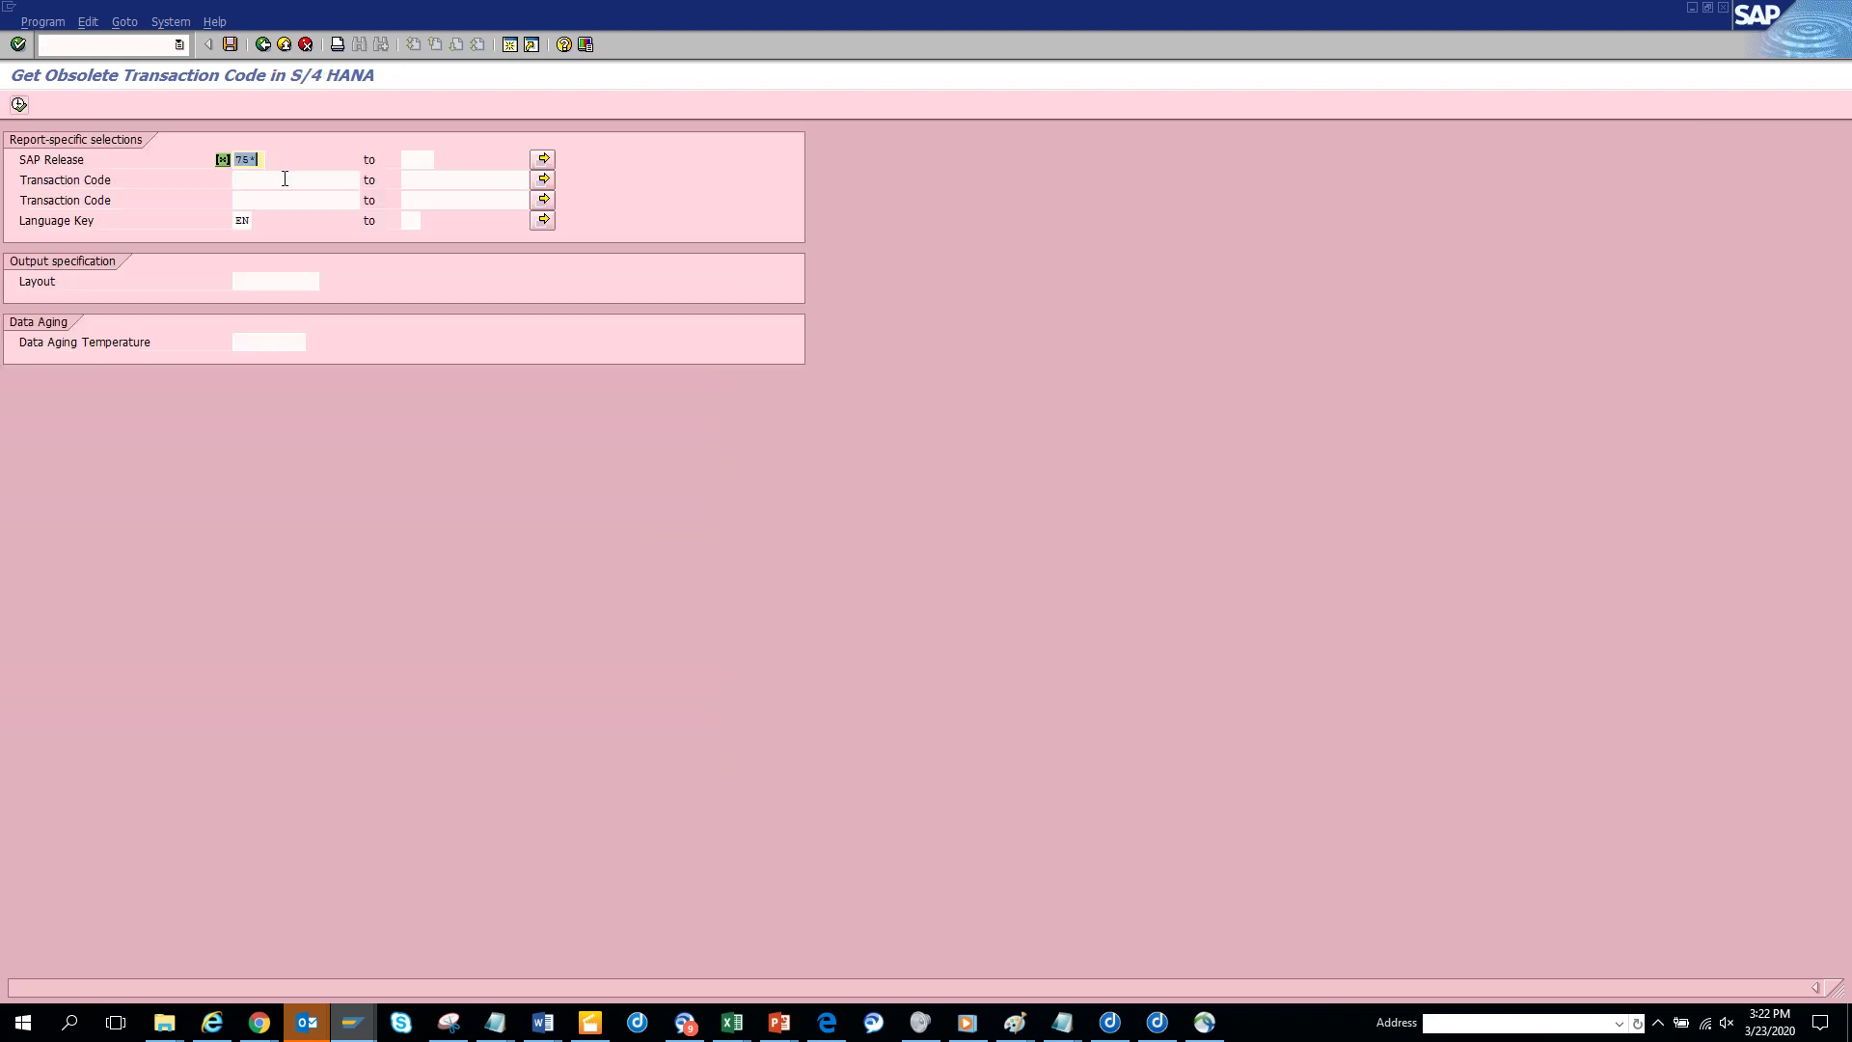
Rerun the report filtered to Transaction Code MB01, showing MIGO as its replacement.
click(283, 180)
text(mb01)
click(20, 104)
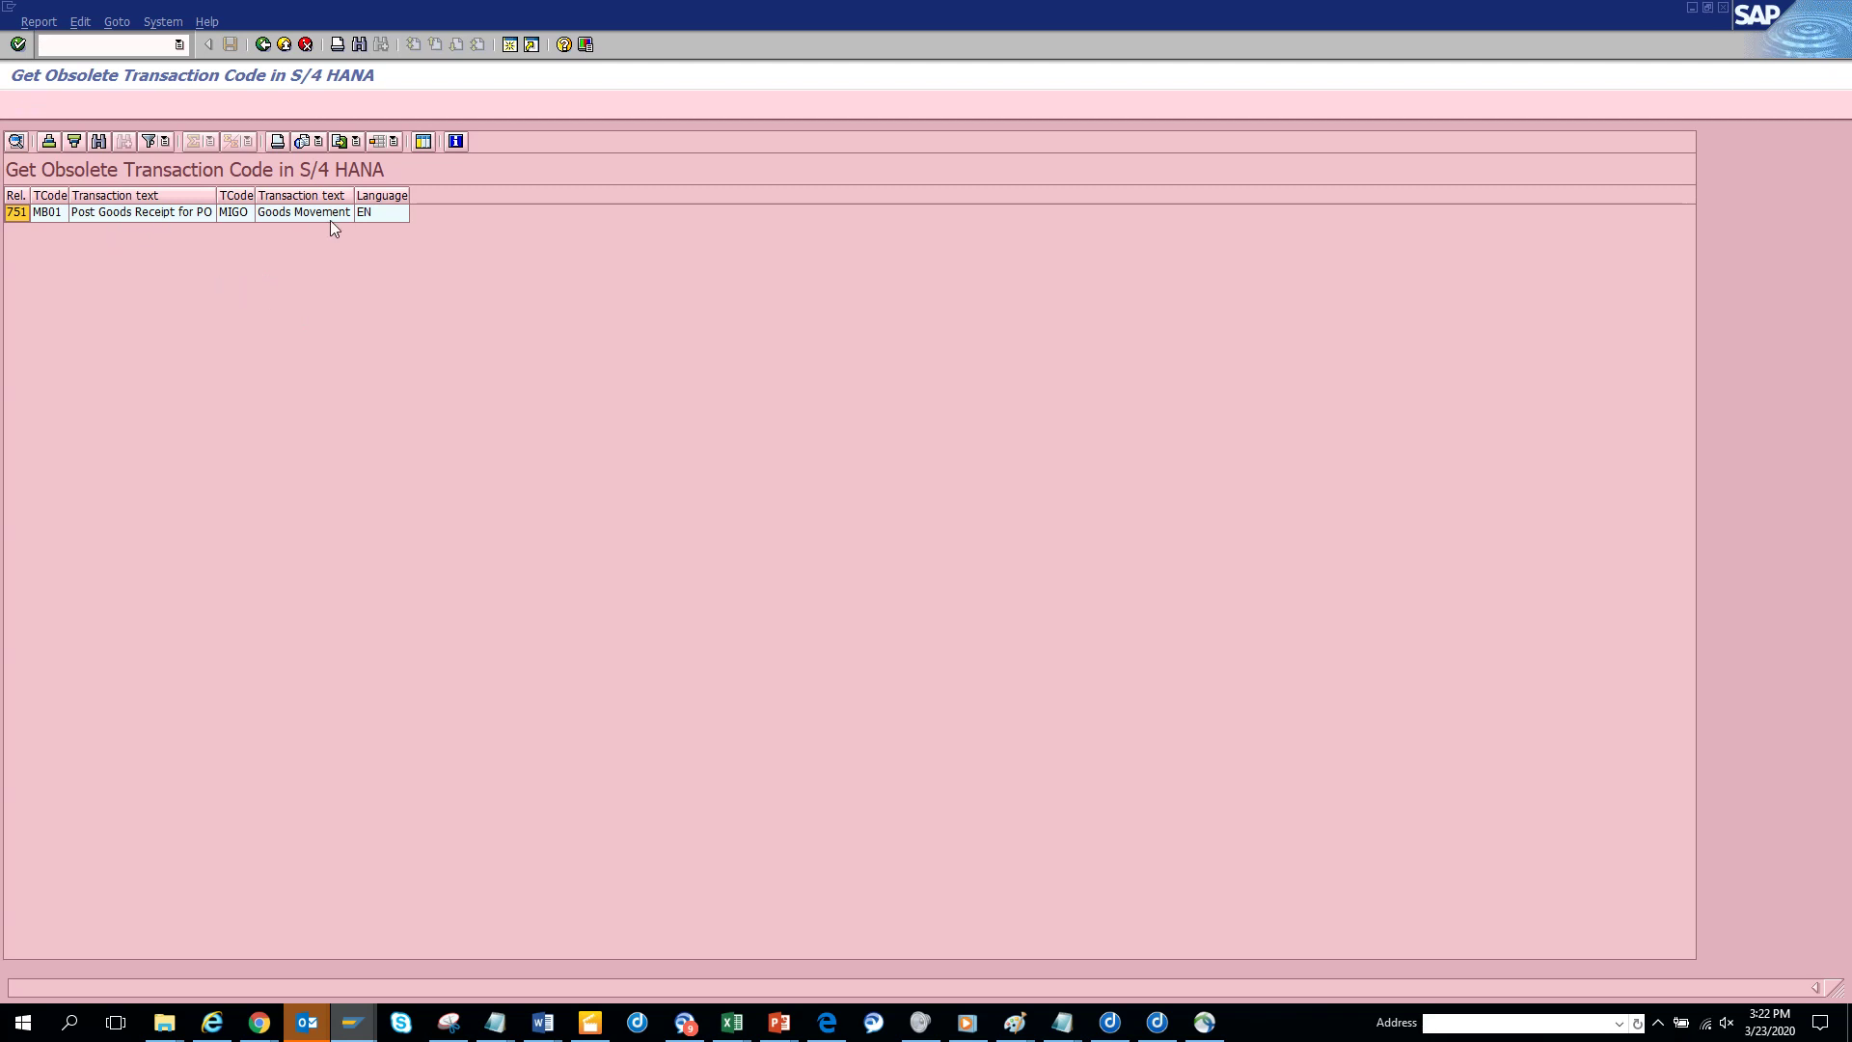
click(260, 44)
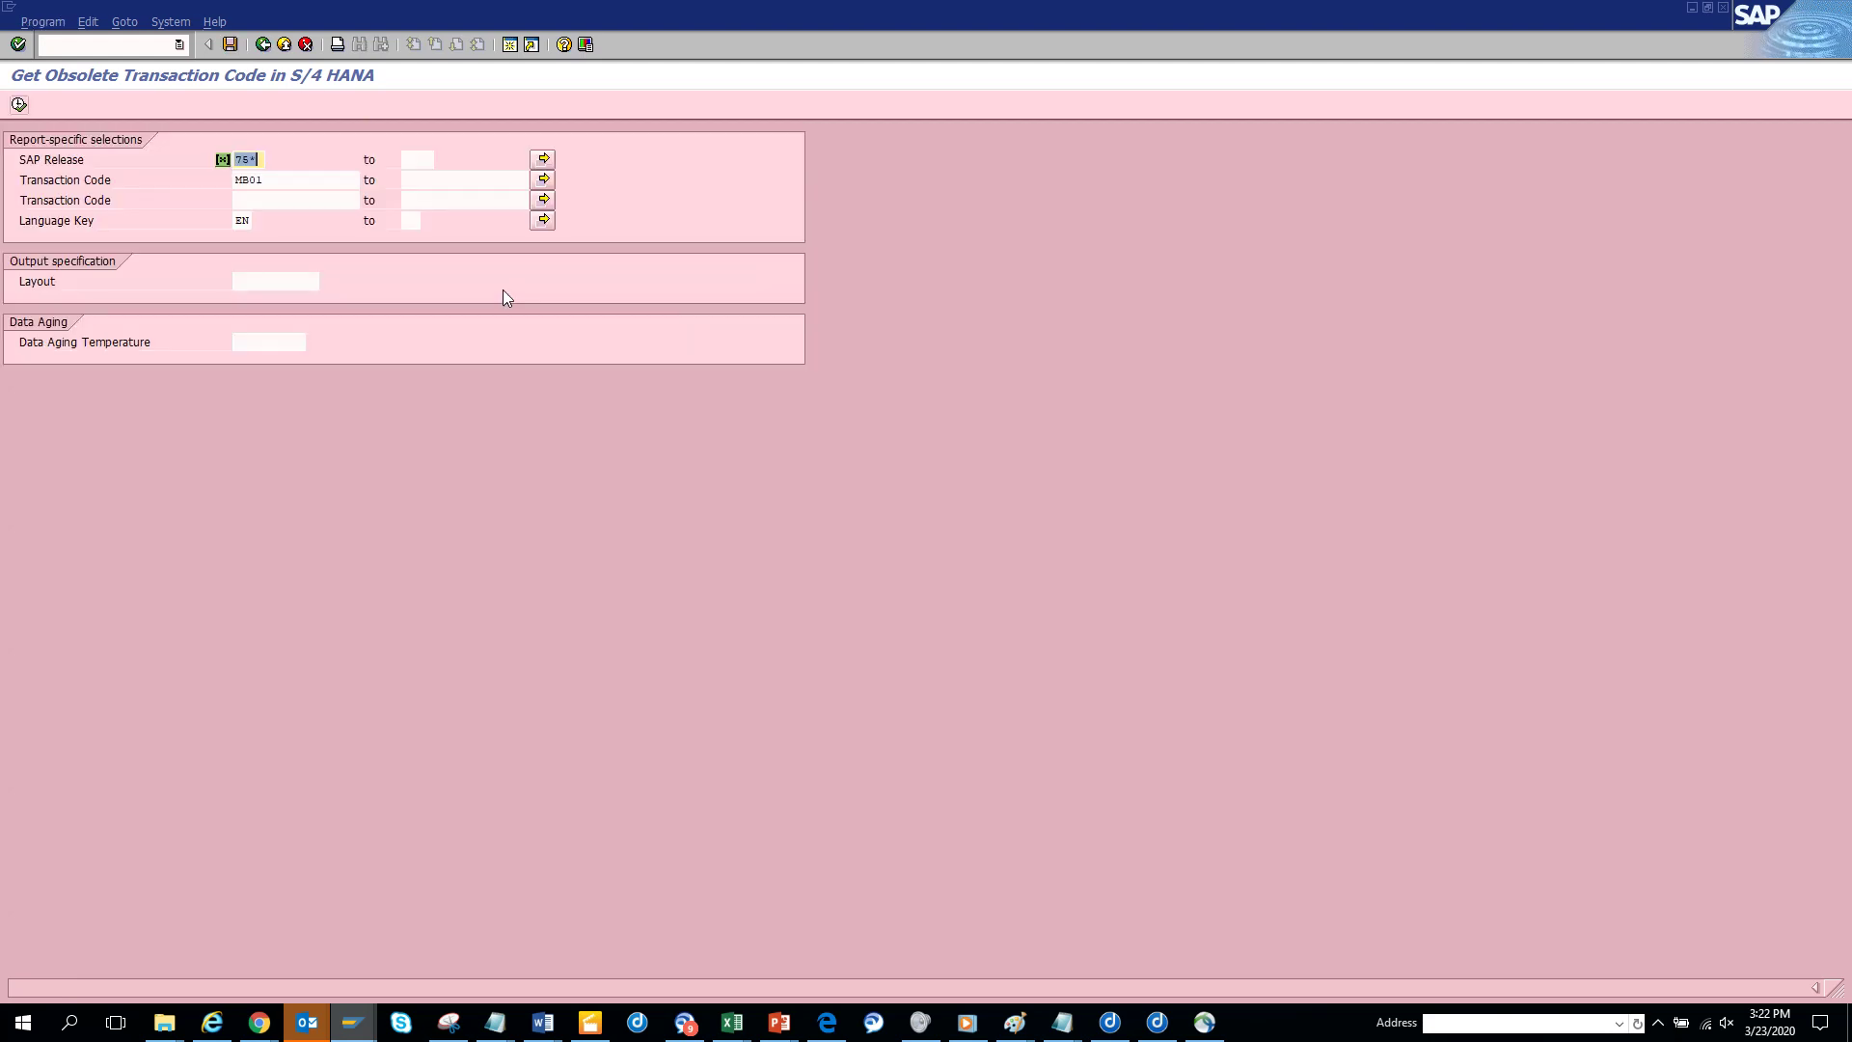
Save the ZGET_OBS_TCODE QuickView and open its table join from the Data Source settings.
click(283, 45)
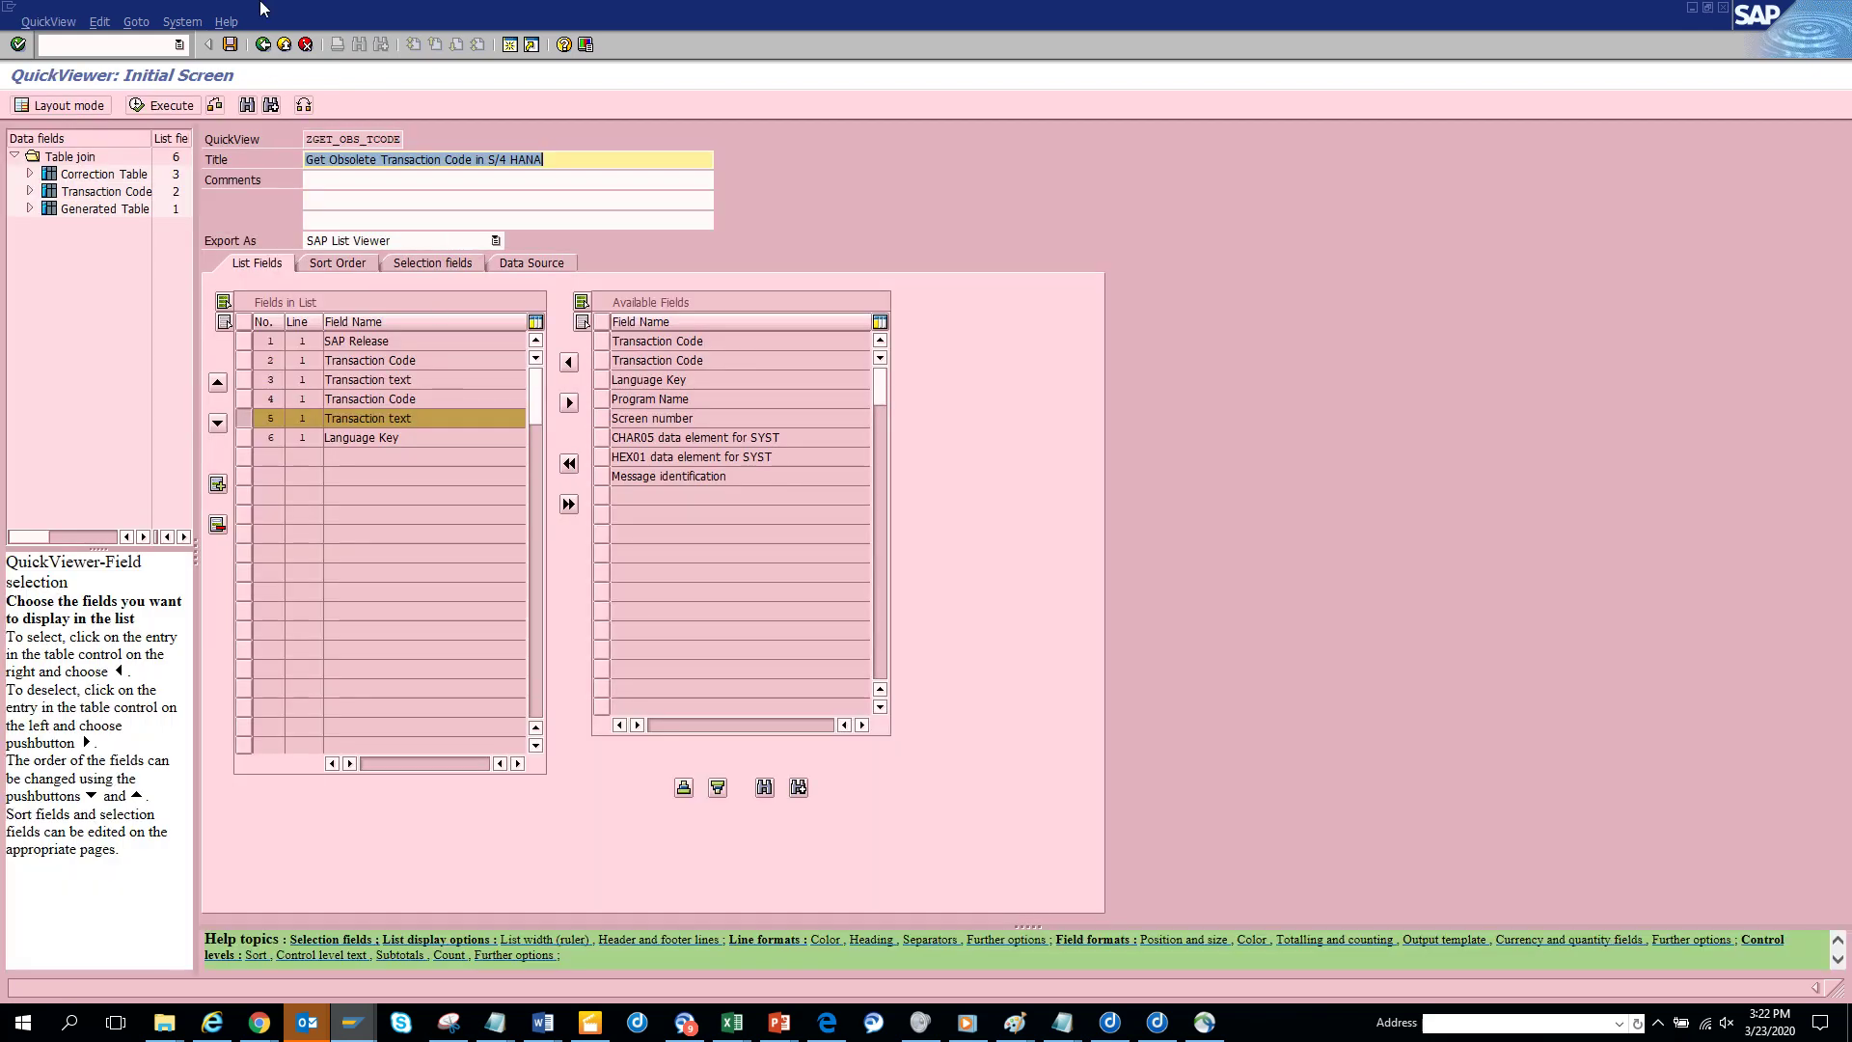
click(229, 44)
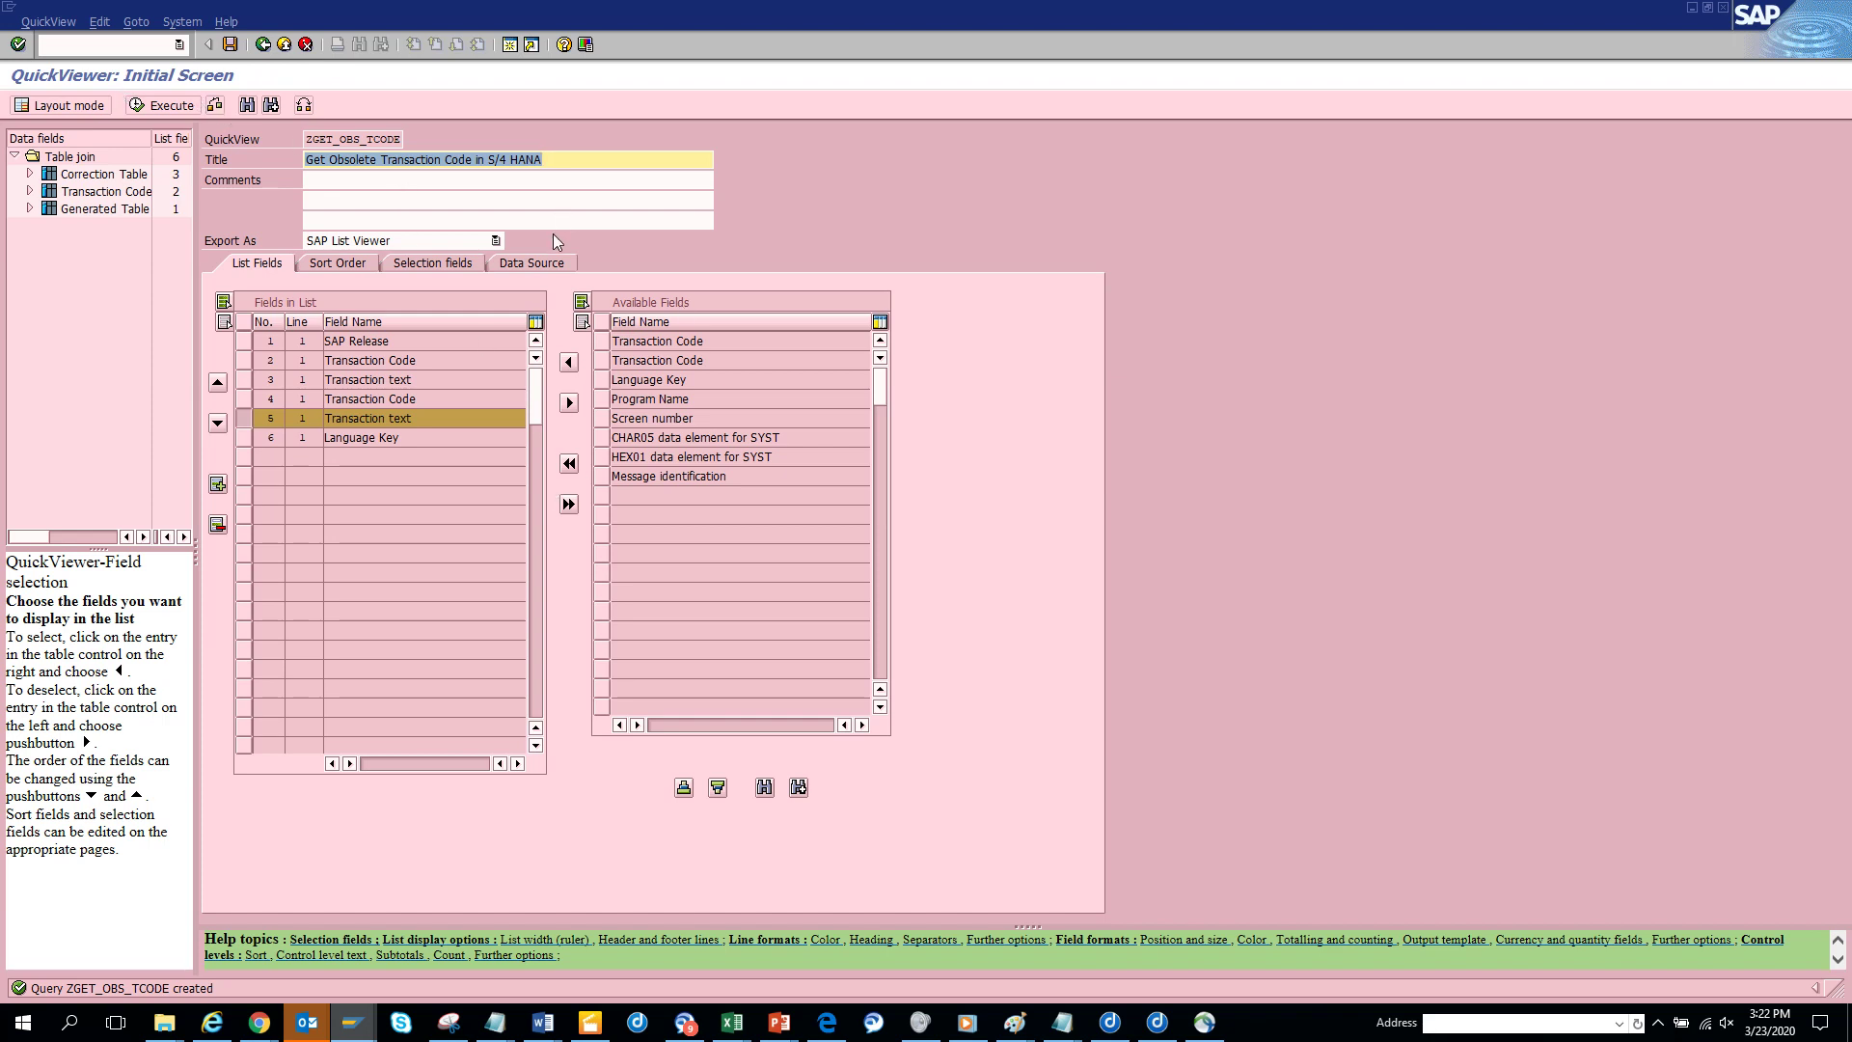
click(550, 264)
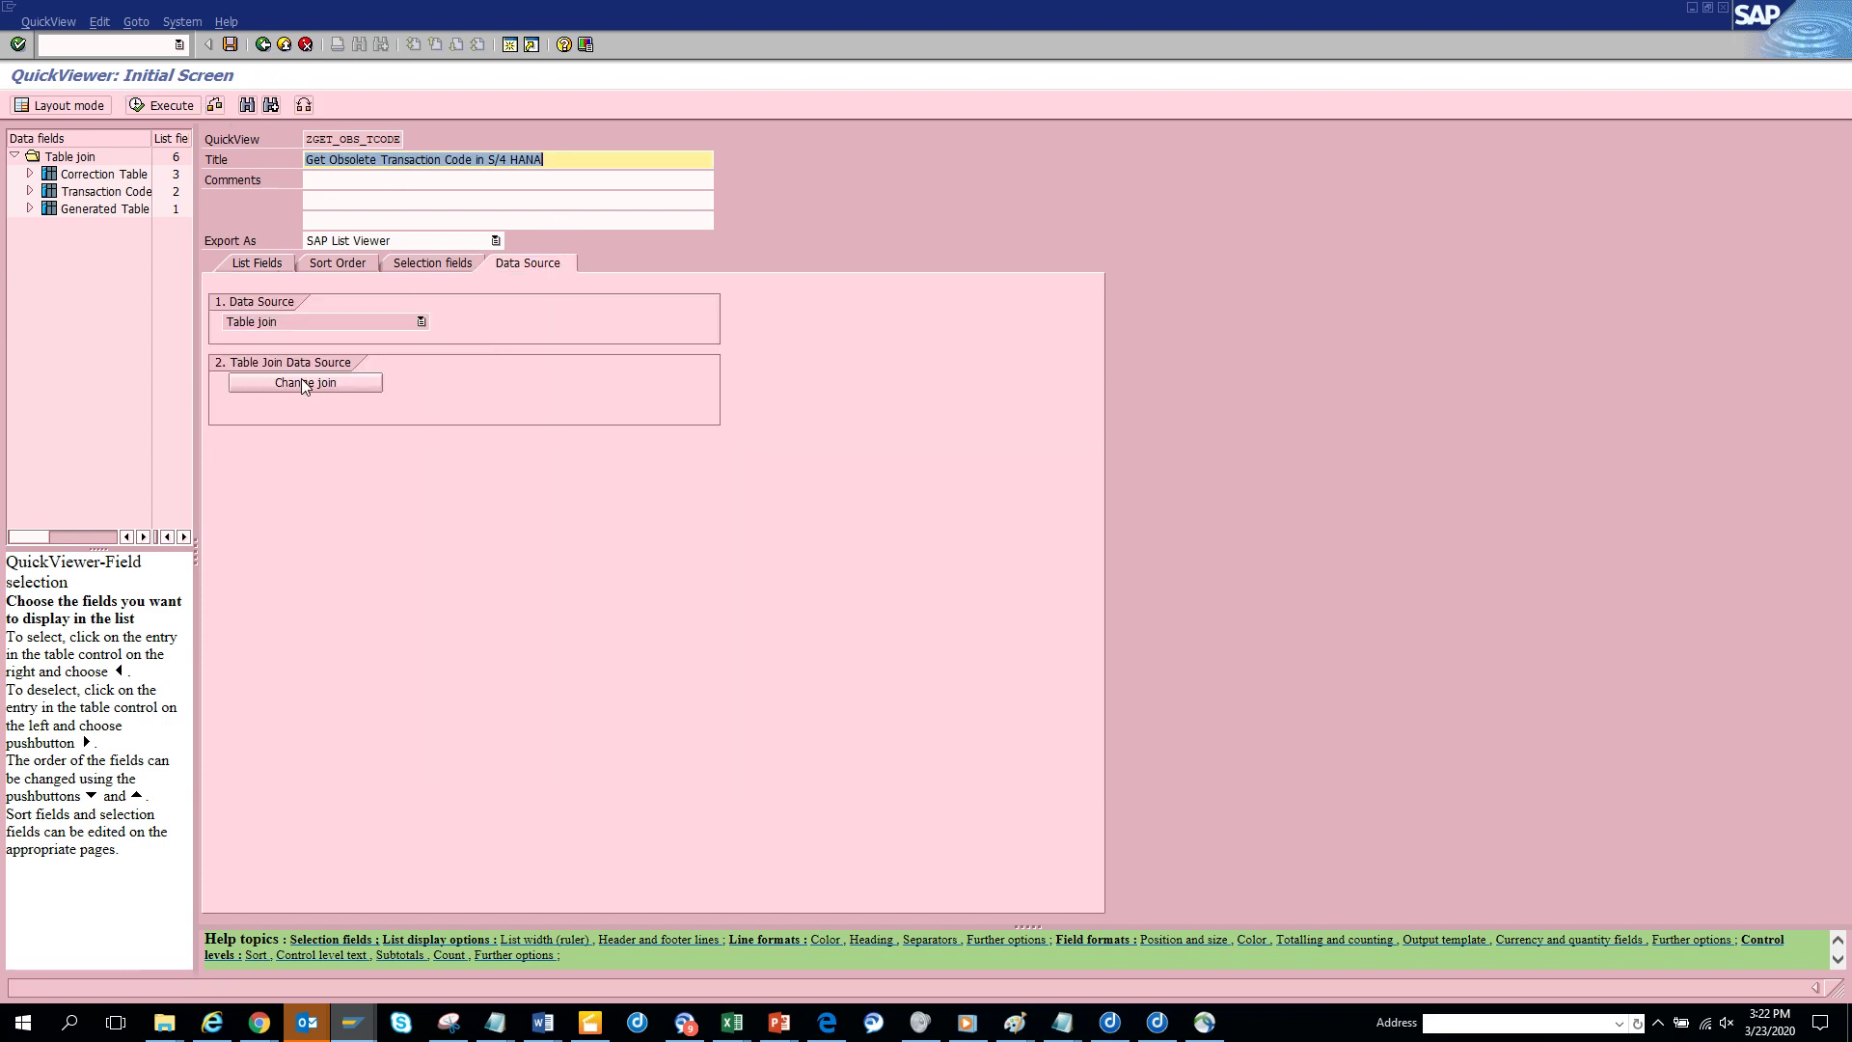
click(302, 383)
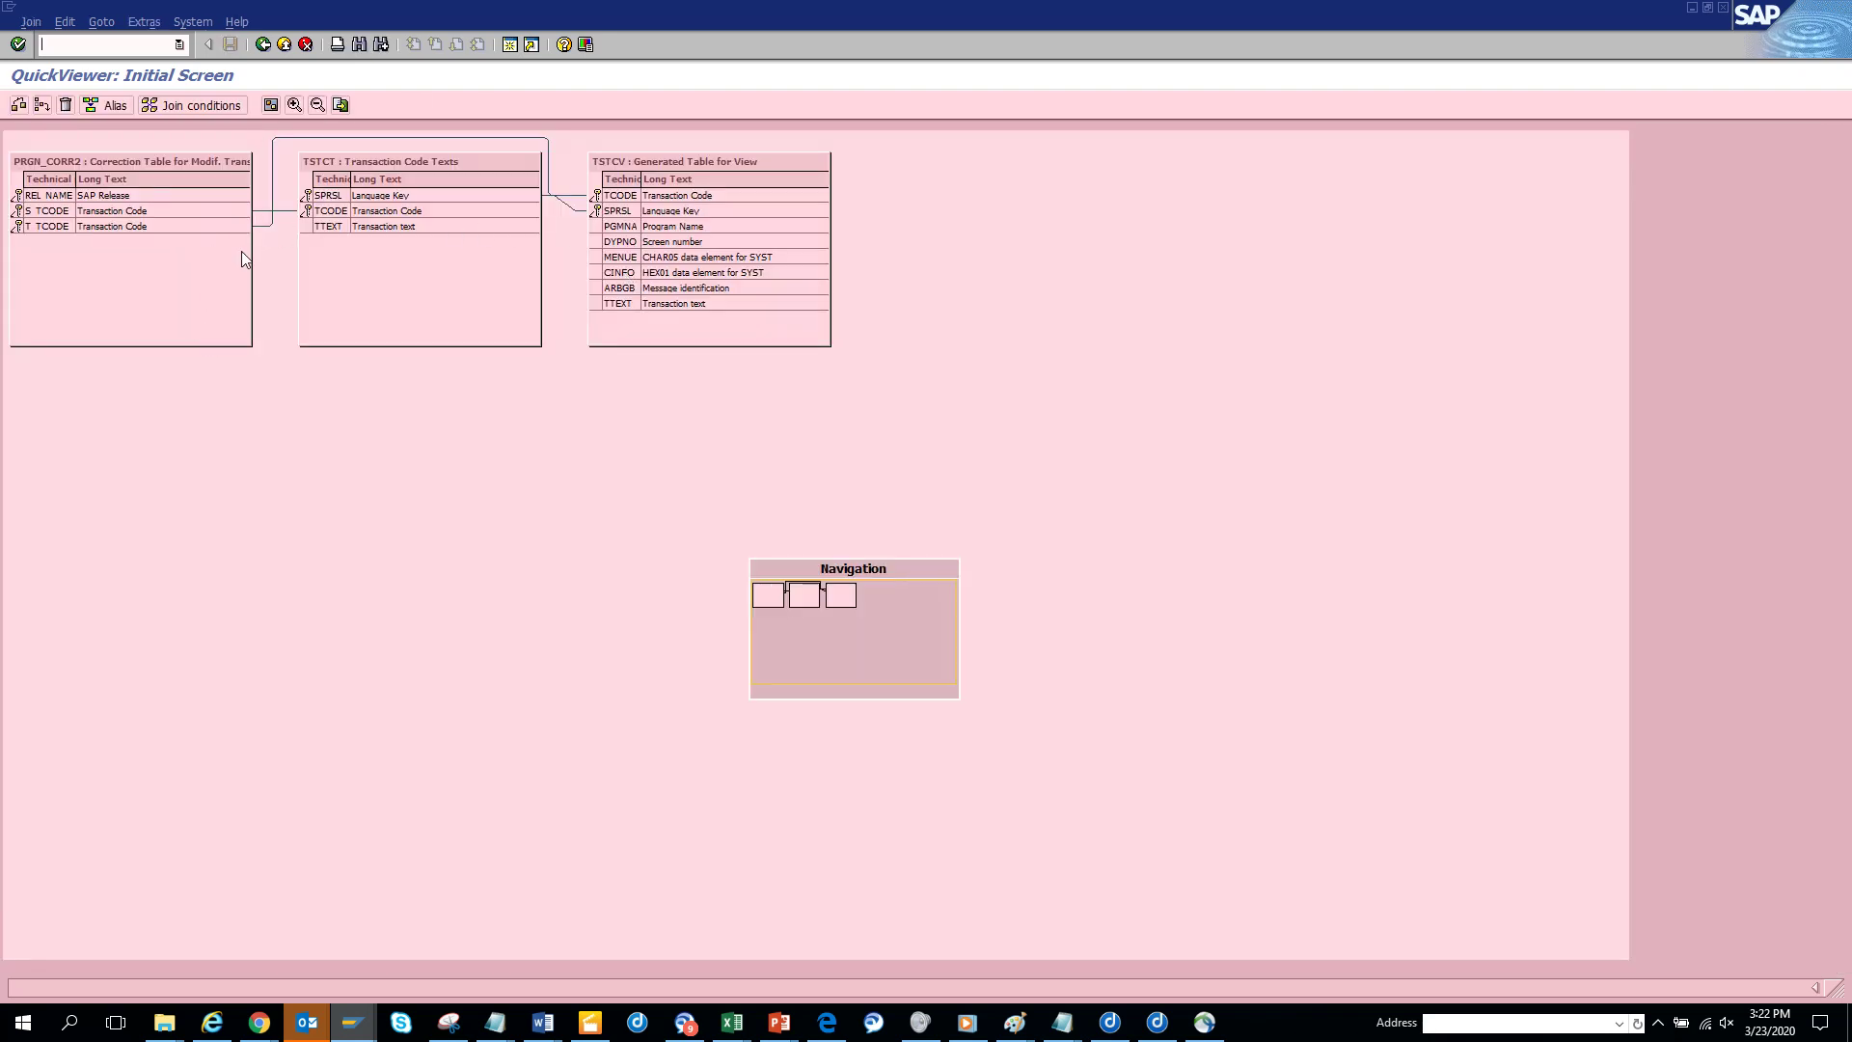
Check the join conditions without changes and enlarge the join diagram.
click(189, 108)
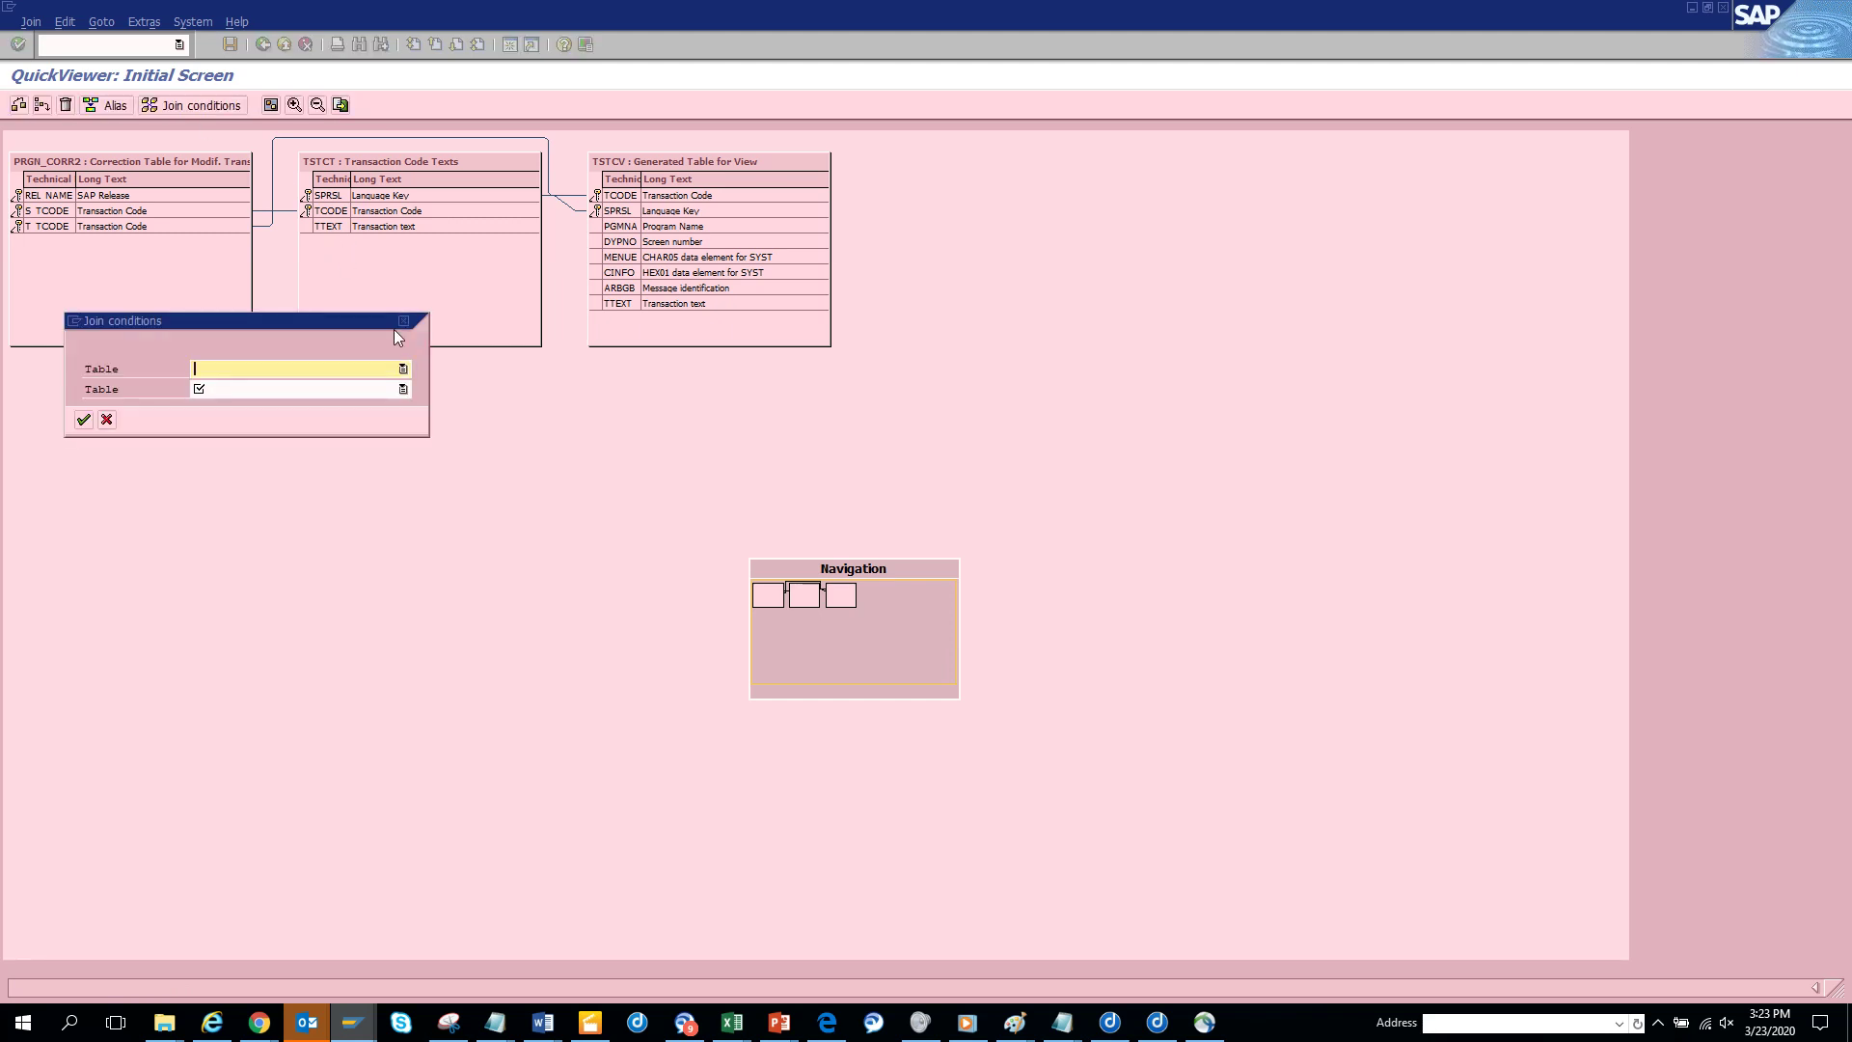
click(404, 321)
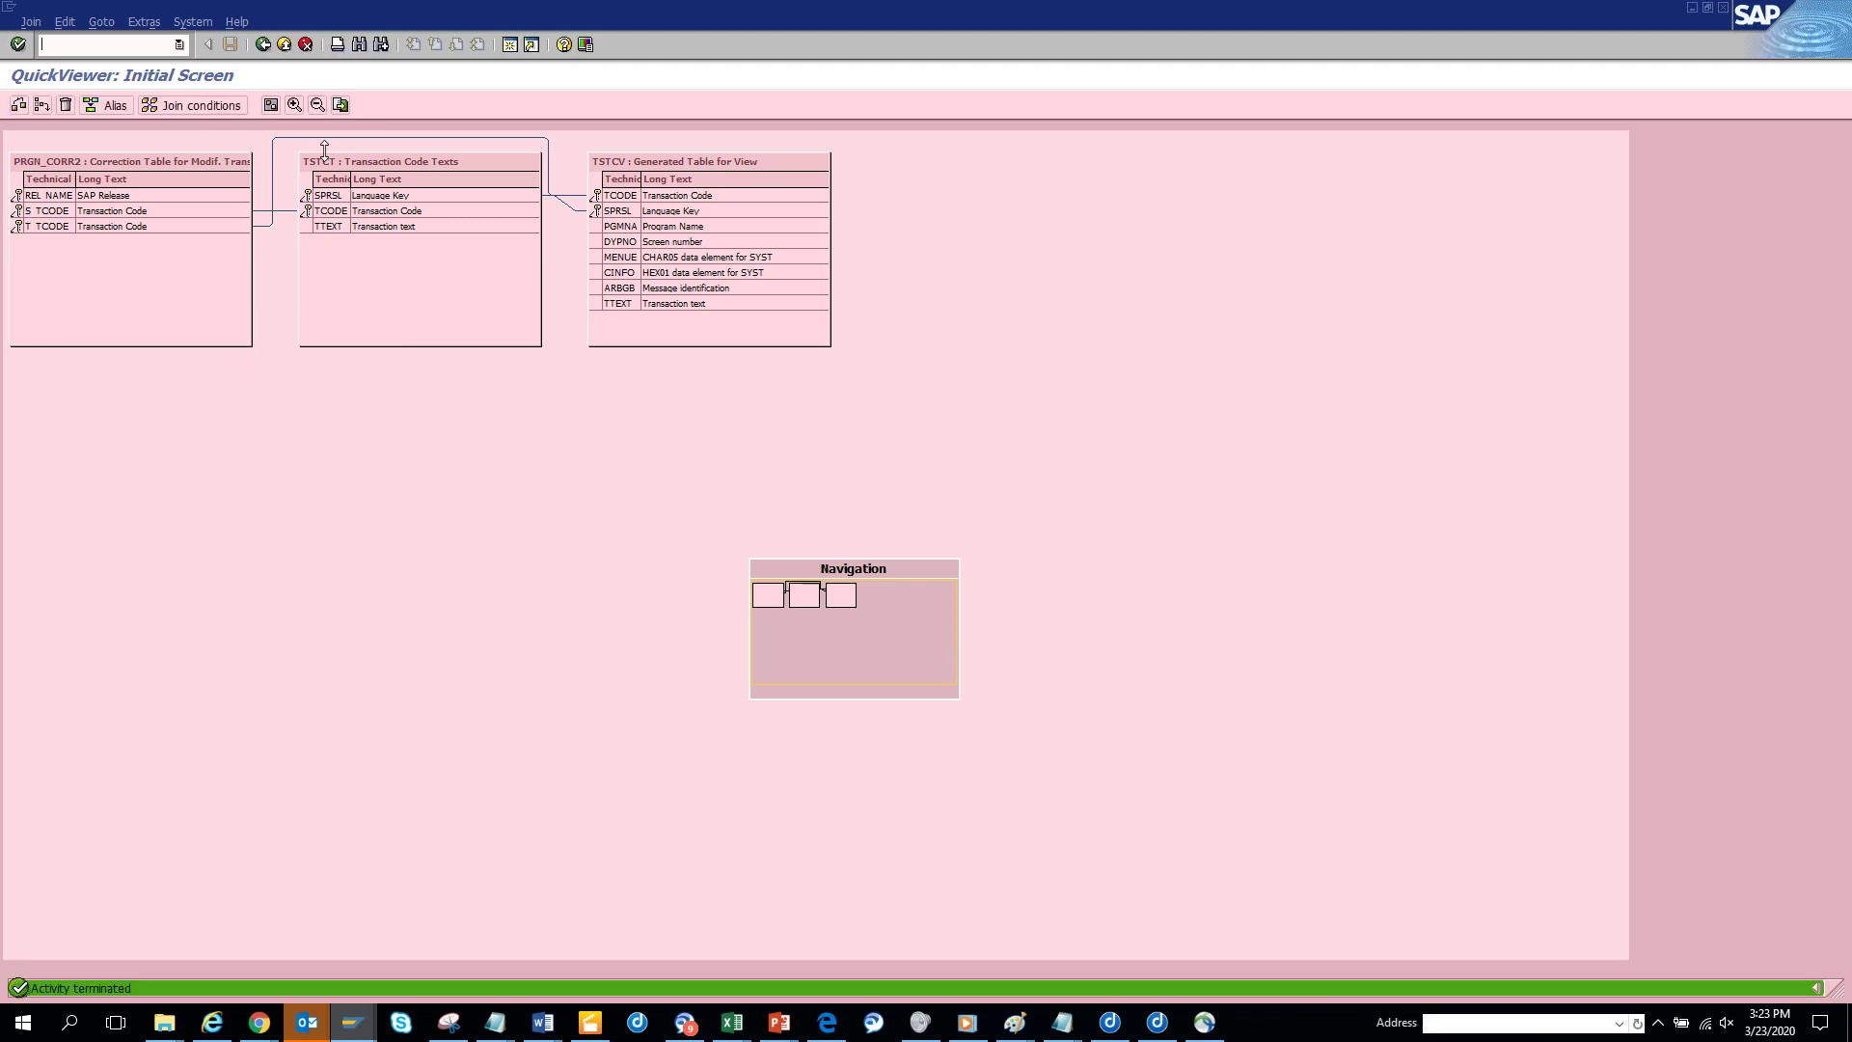
click(294, 104)
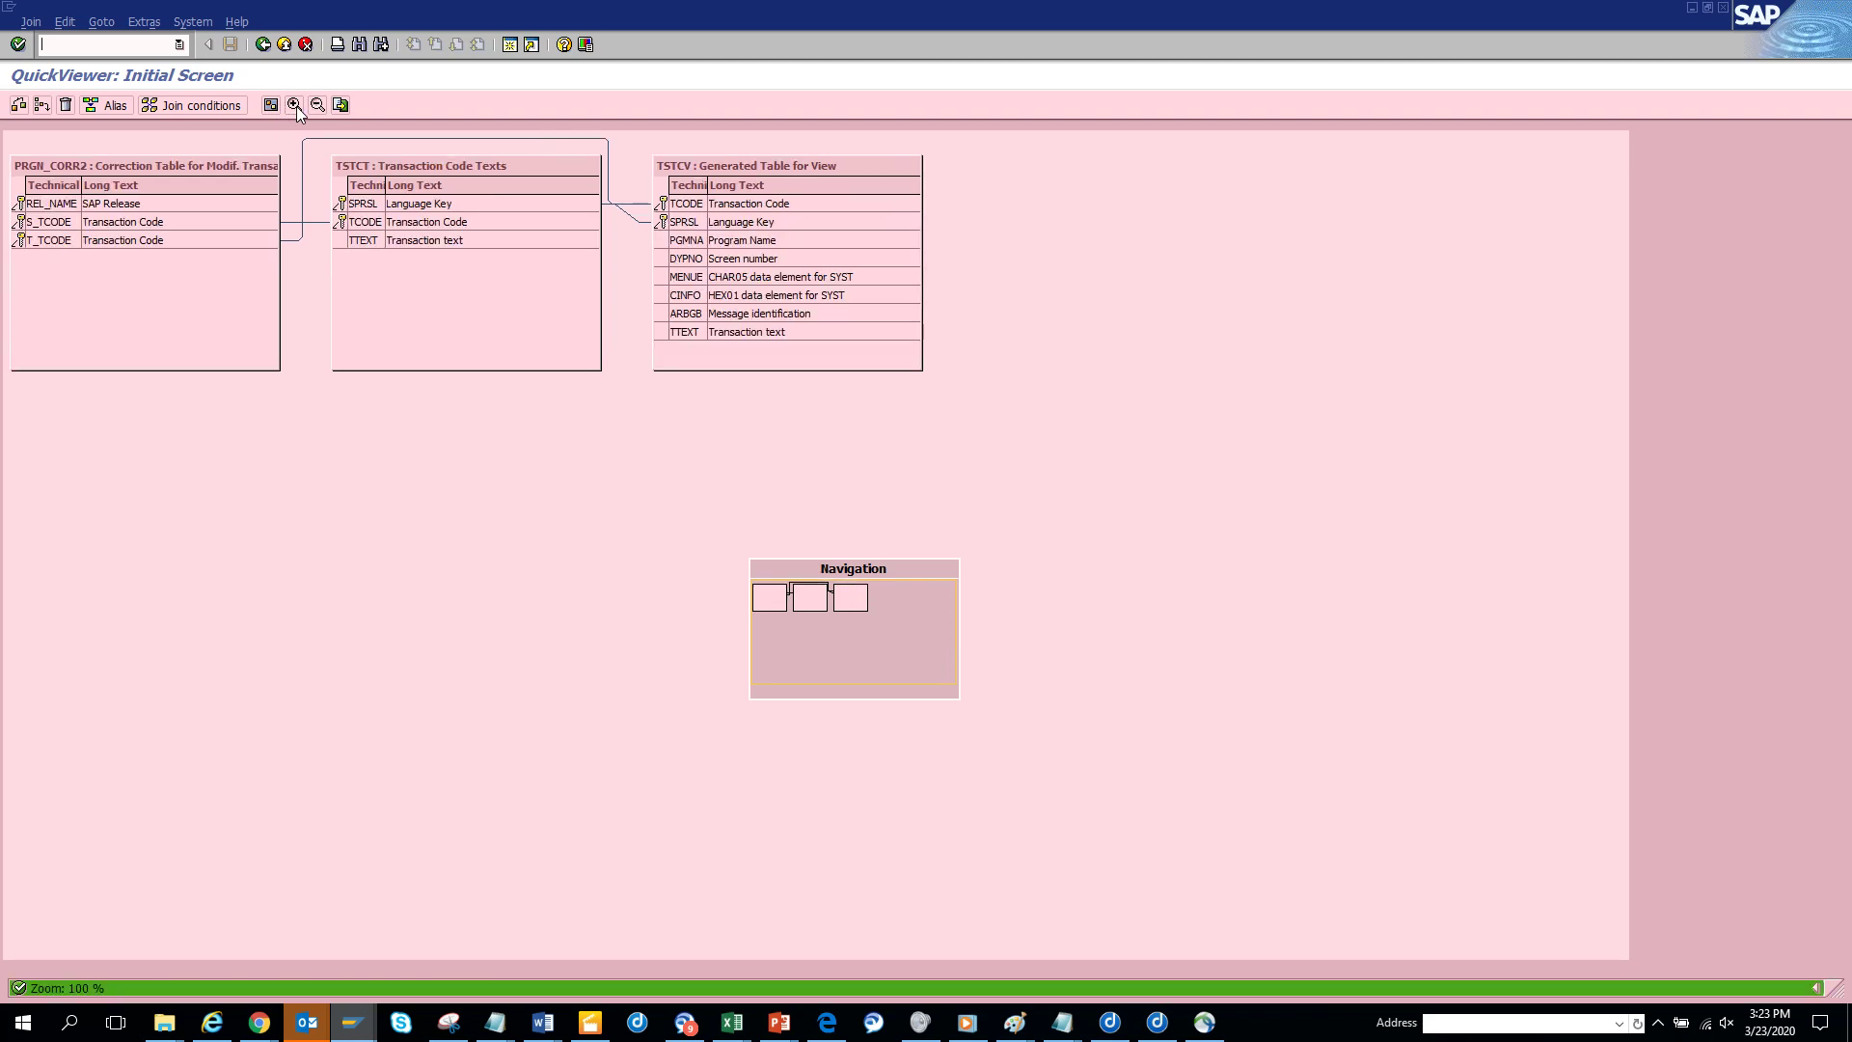
click(294, 104)
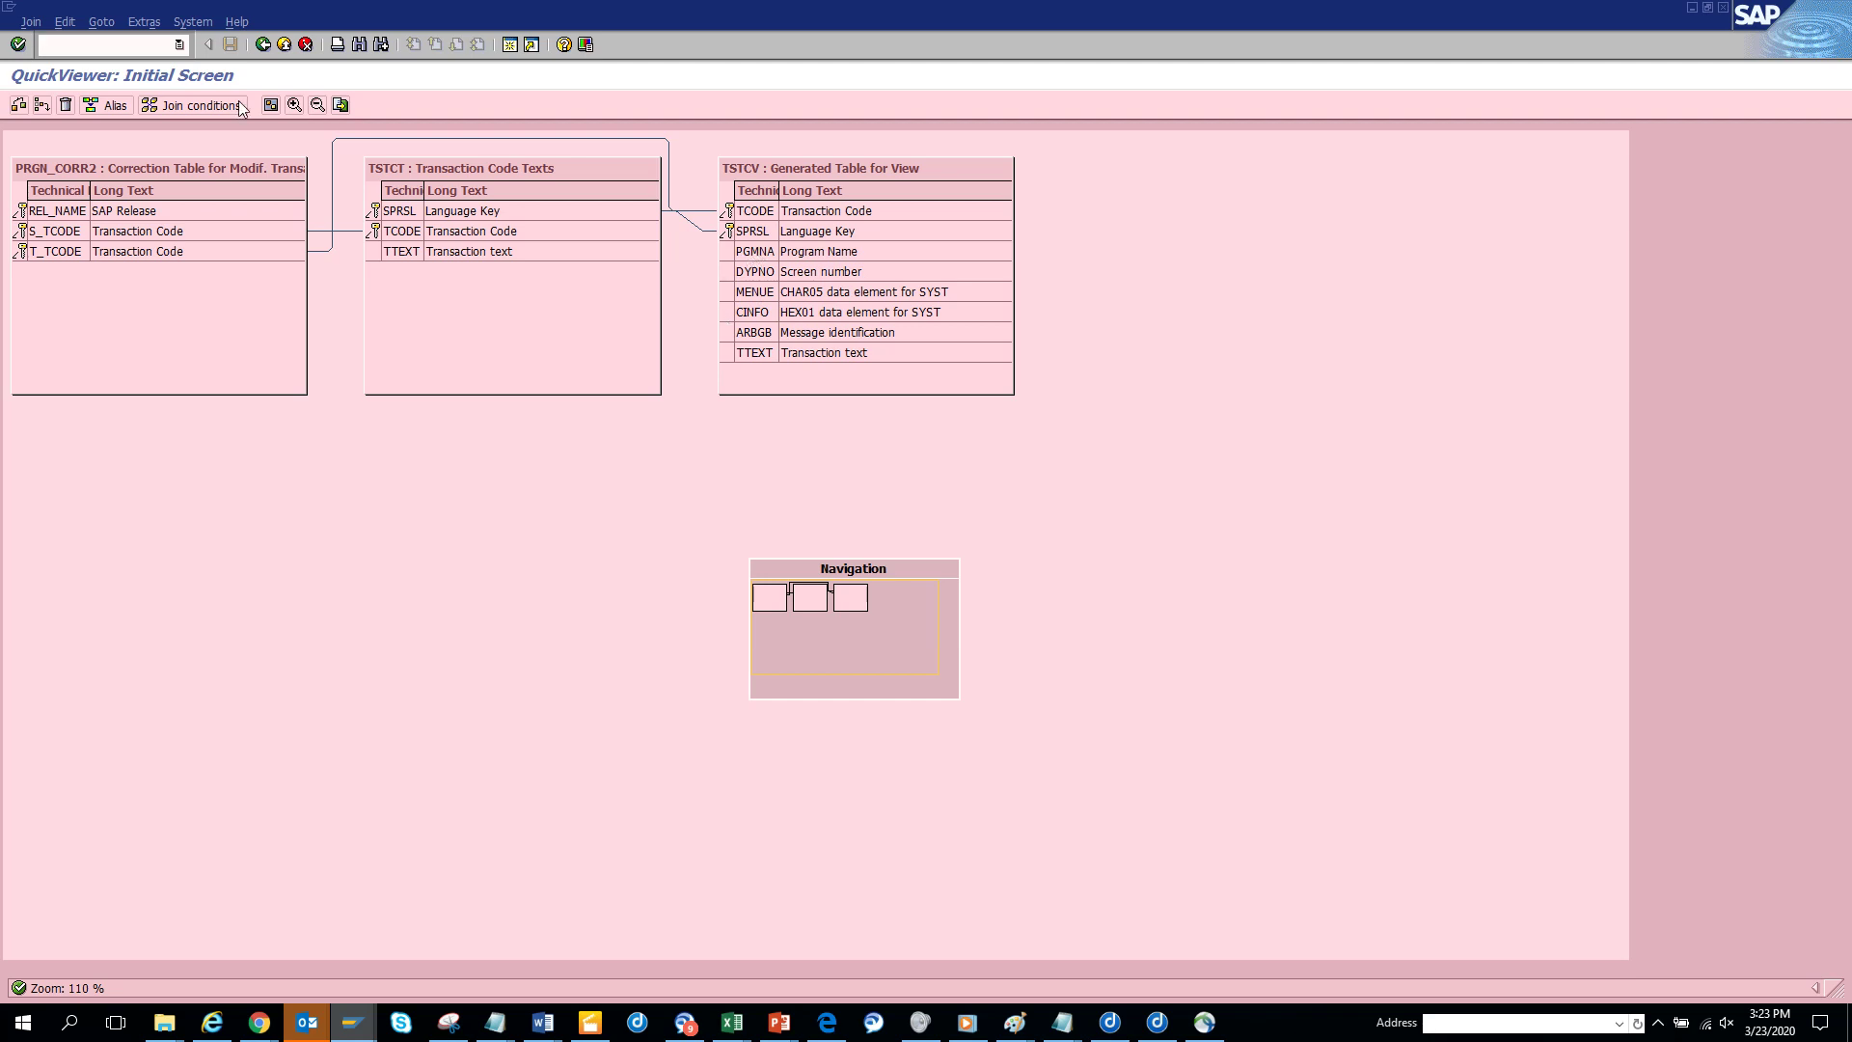
Leave the join editor and exit the QuickView, saving it.
click(263, 46)
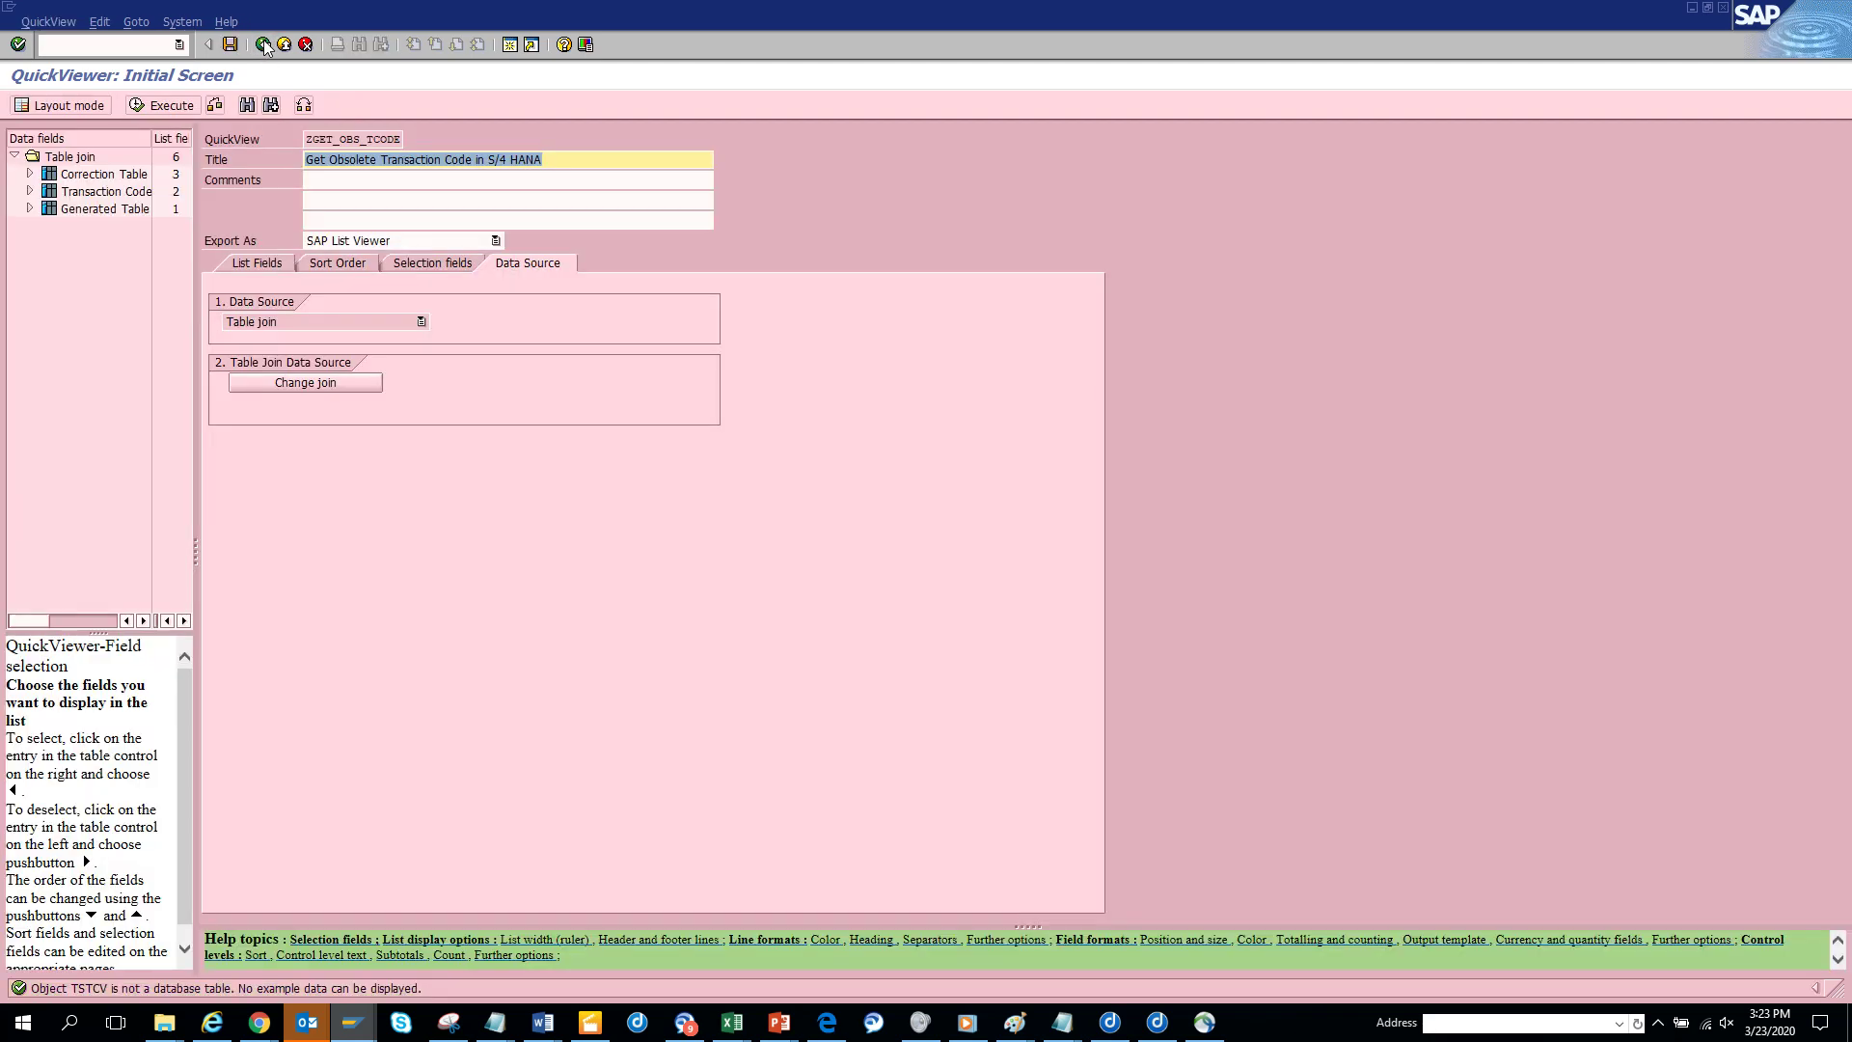
click(263, 46)
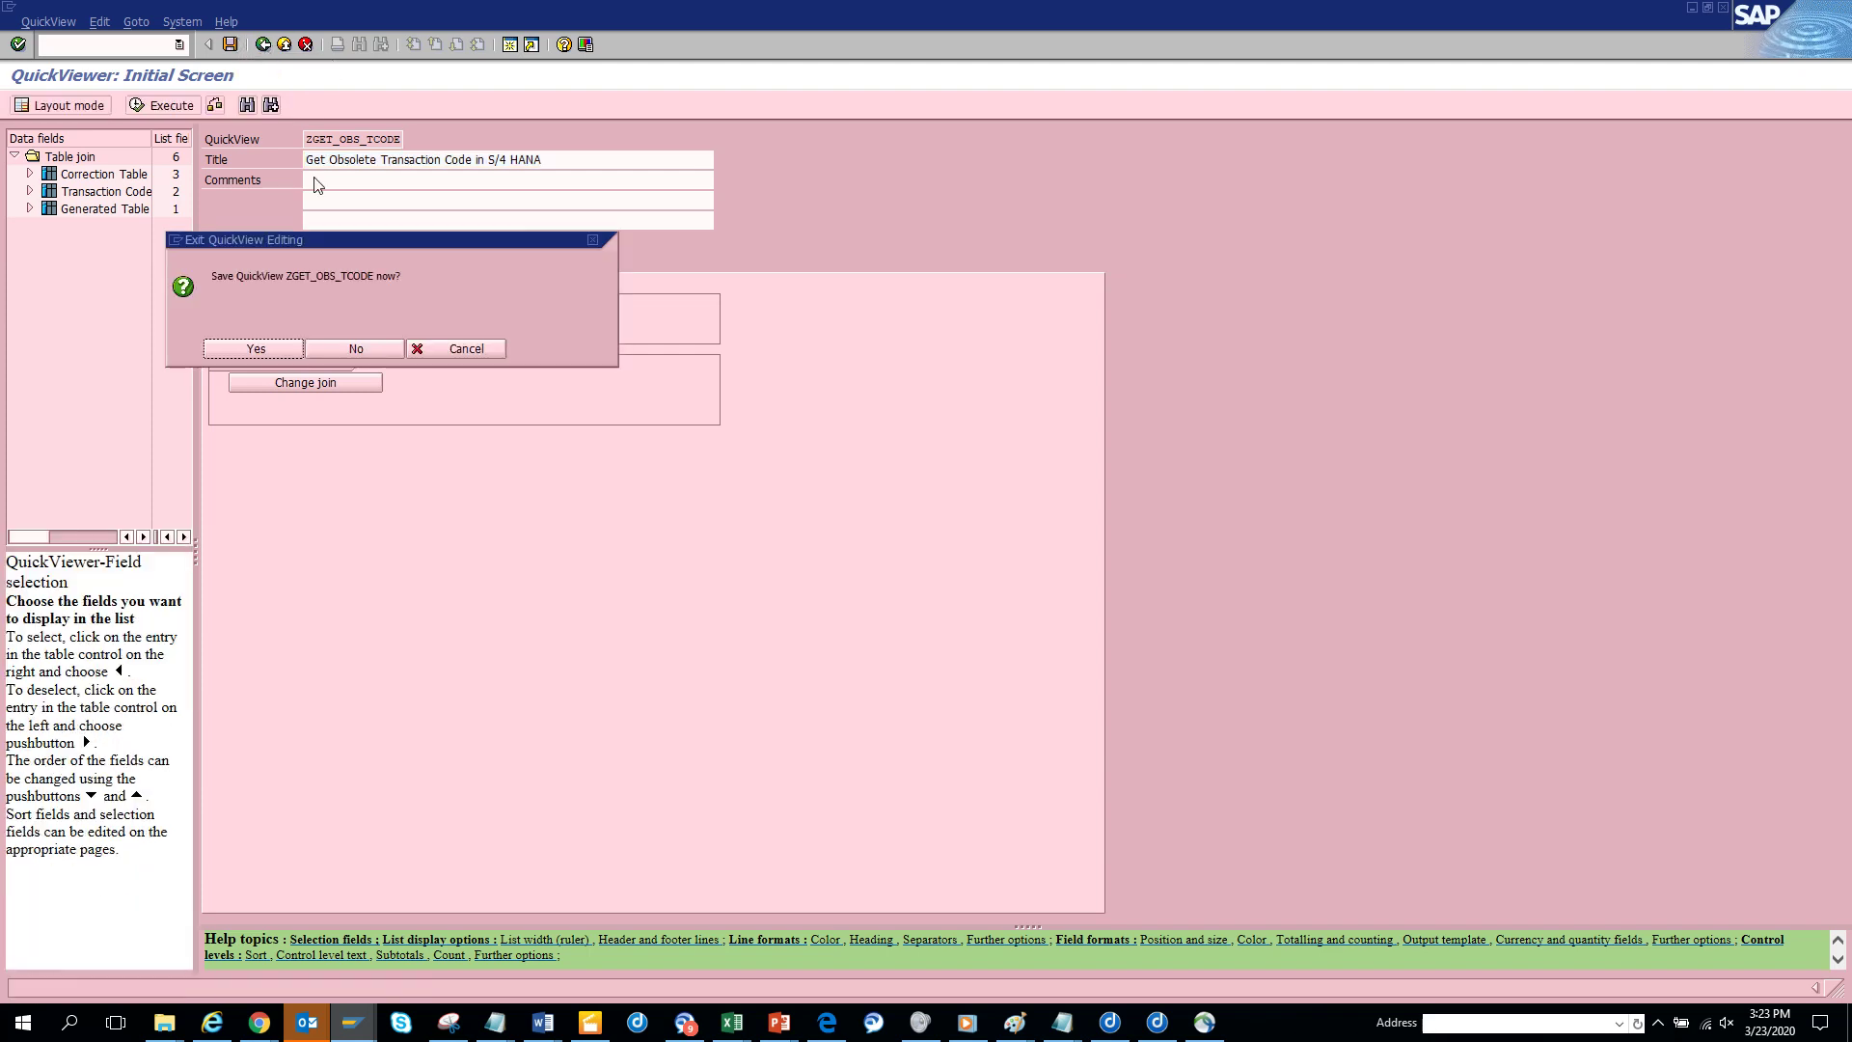
click(276, 355)
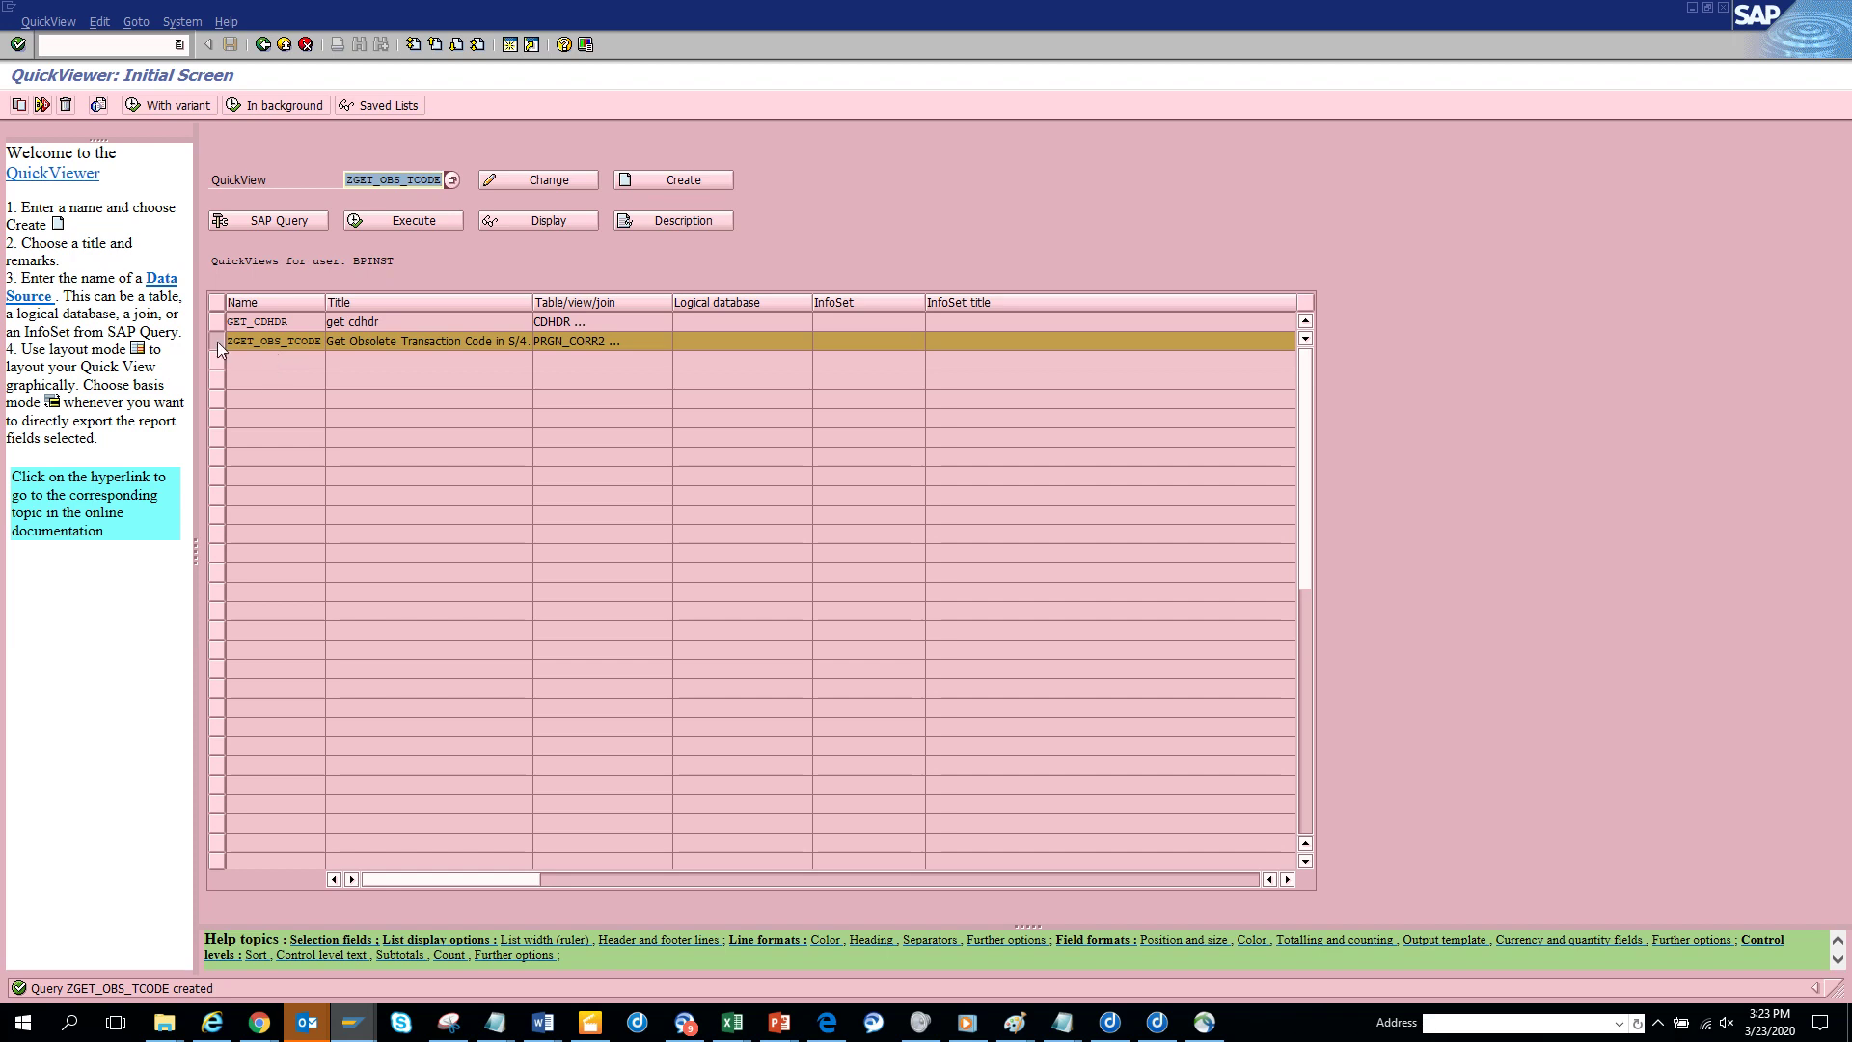
Generate a program from the ZGET_OBS_TCODE QuickView.
click(48, 21)
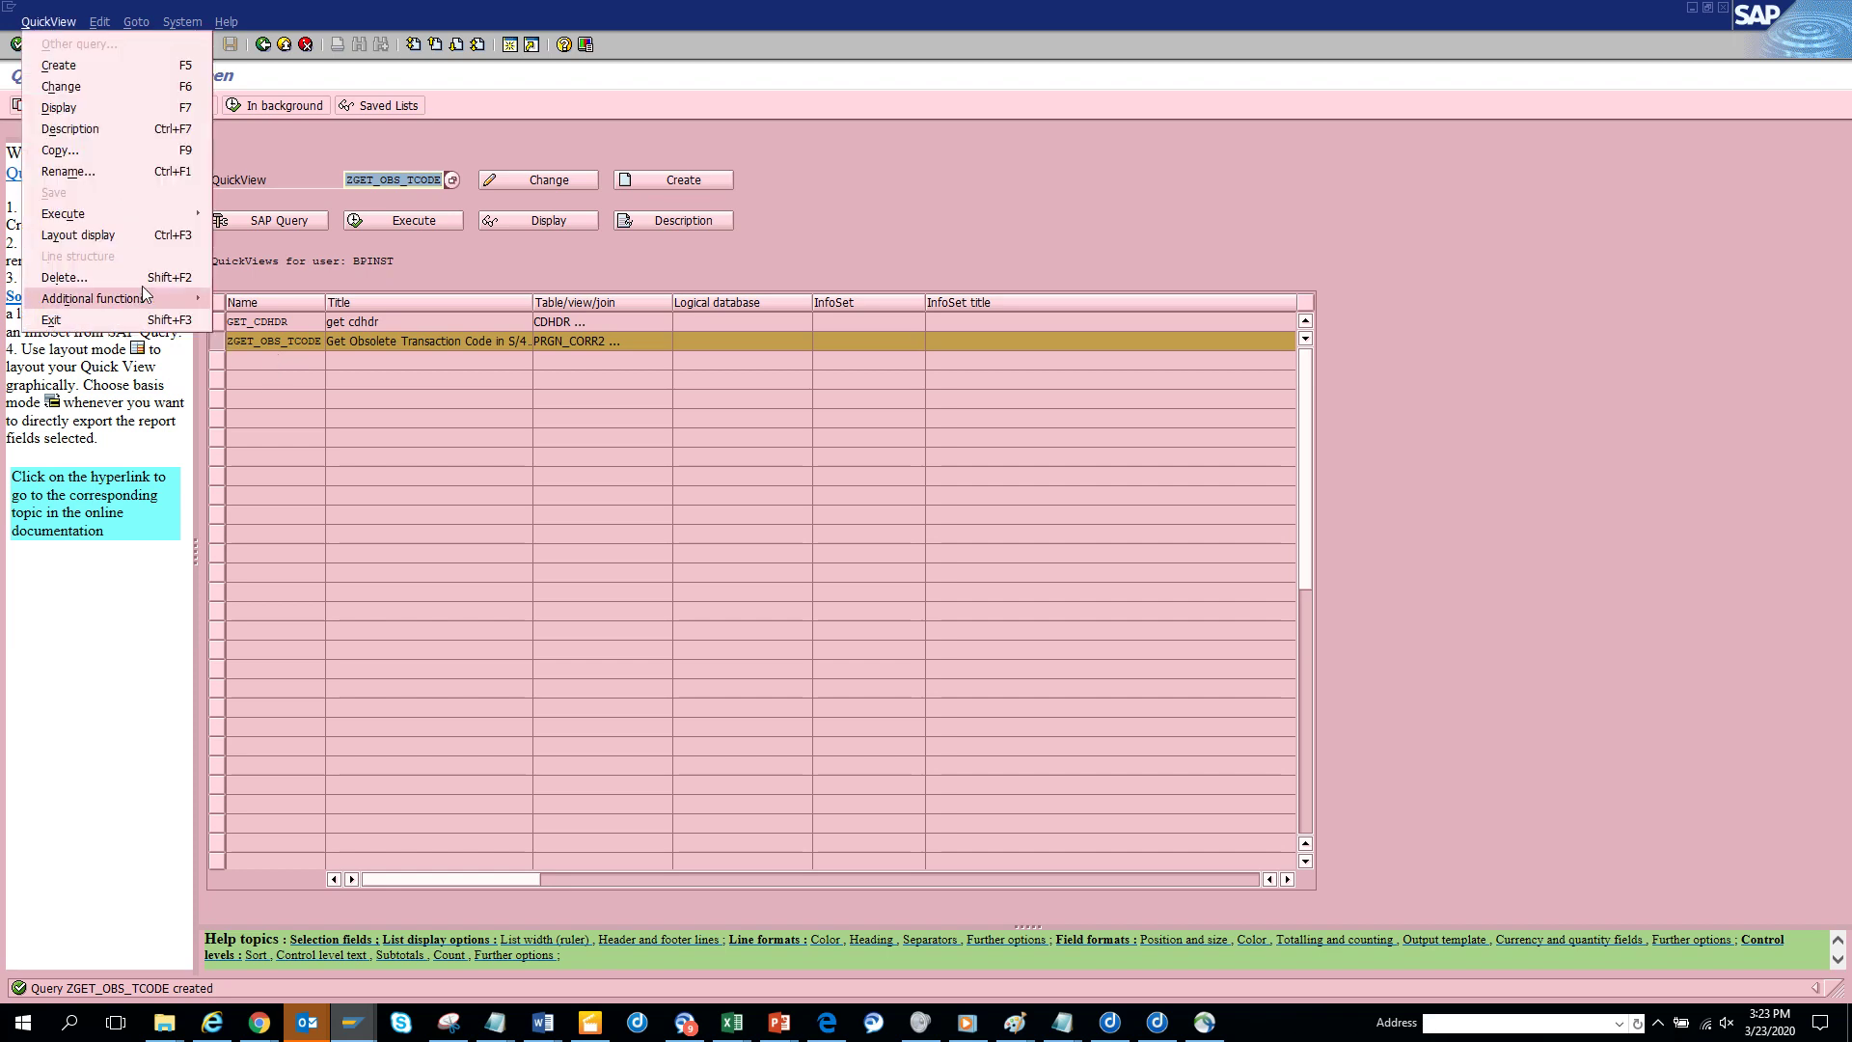
mouse_move(184, 294)
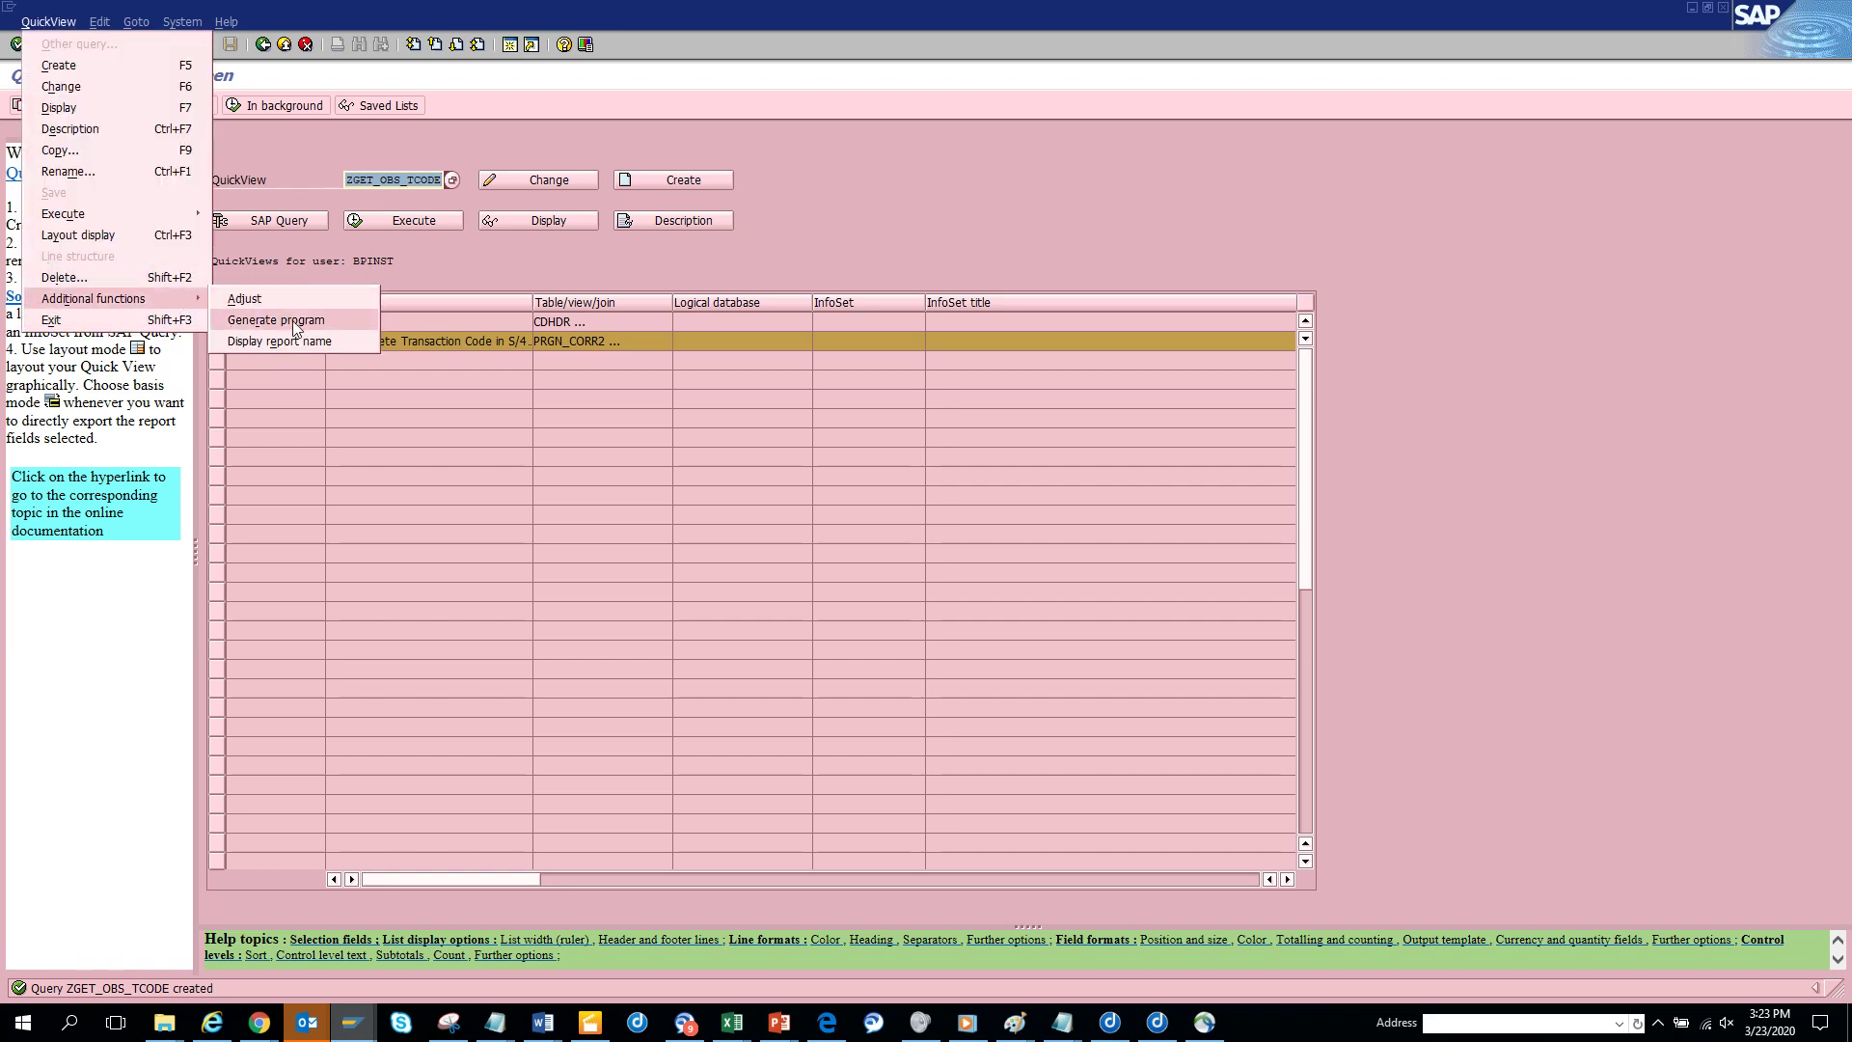
click(294, 322)
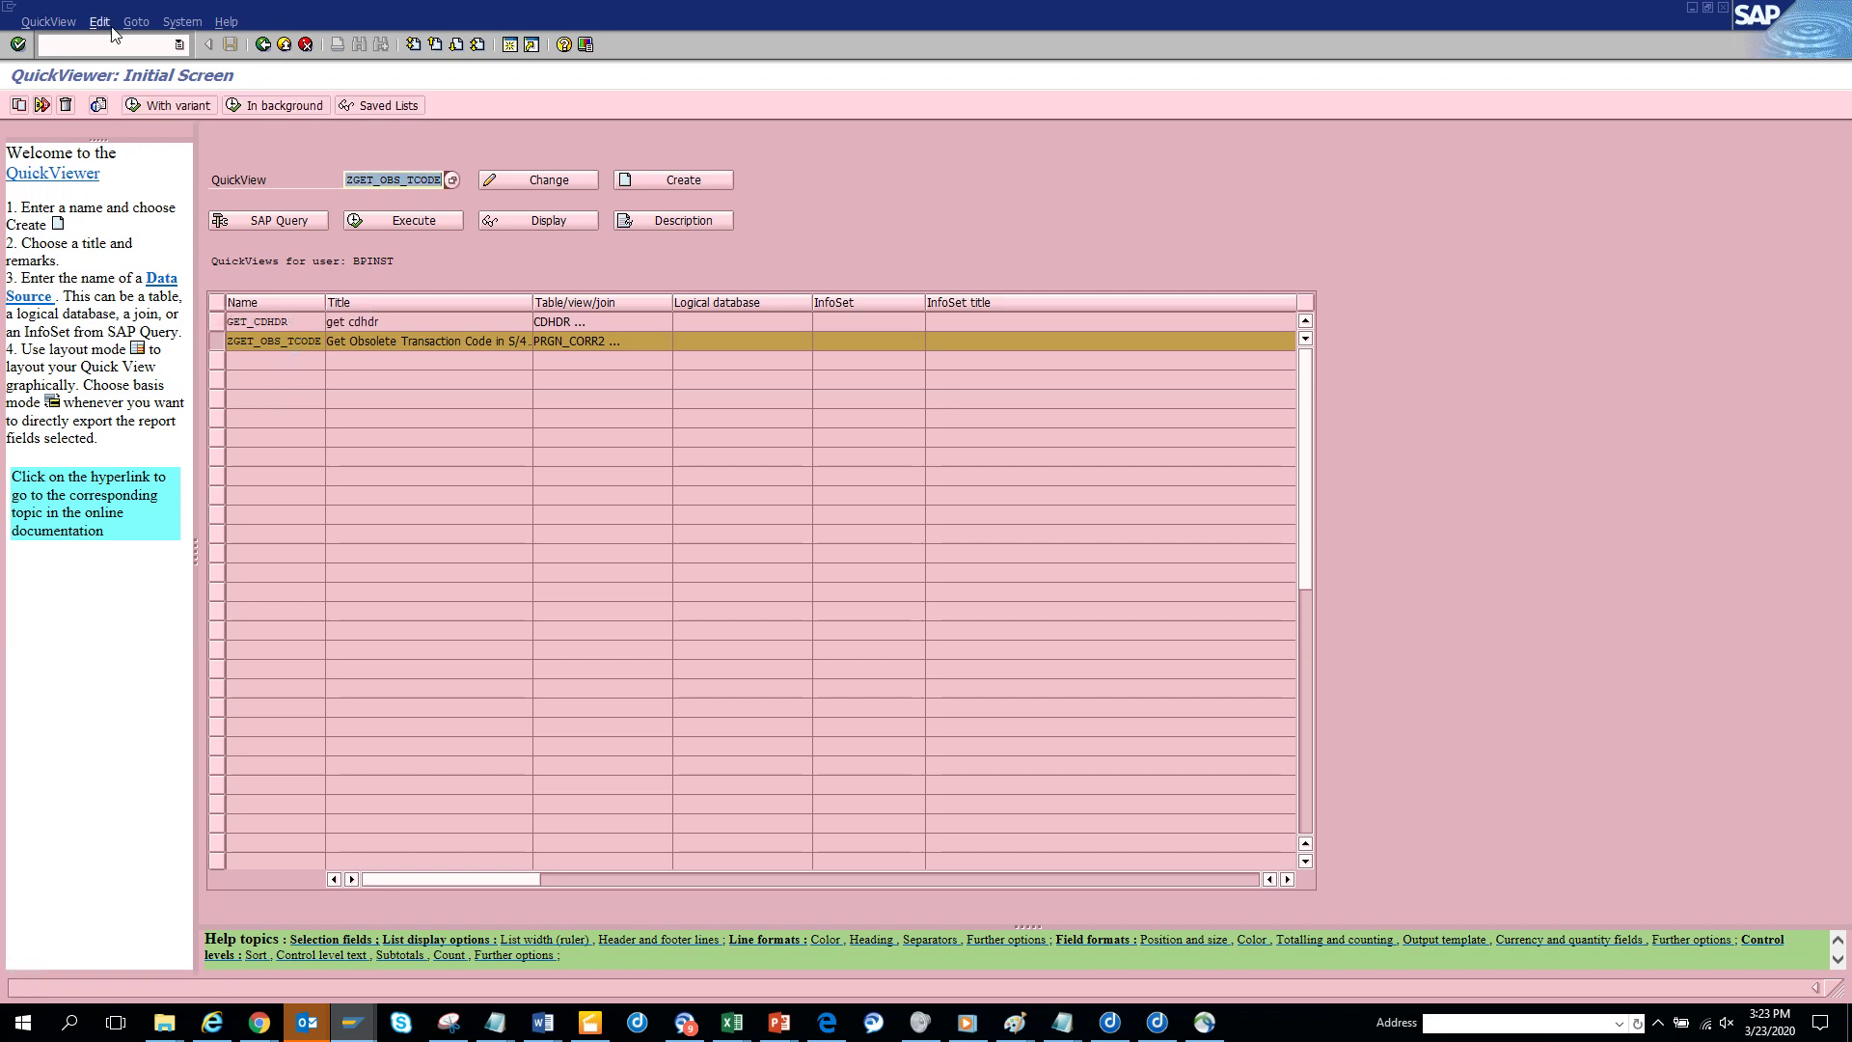
Display and copy the assigned report name AQA0SYSTQV000001ZGET_OBS_TCODE.
click(48, 21)
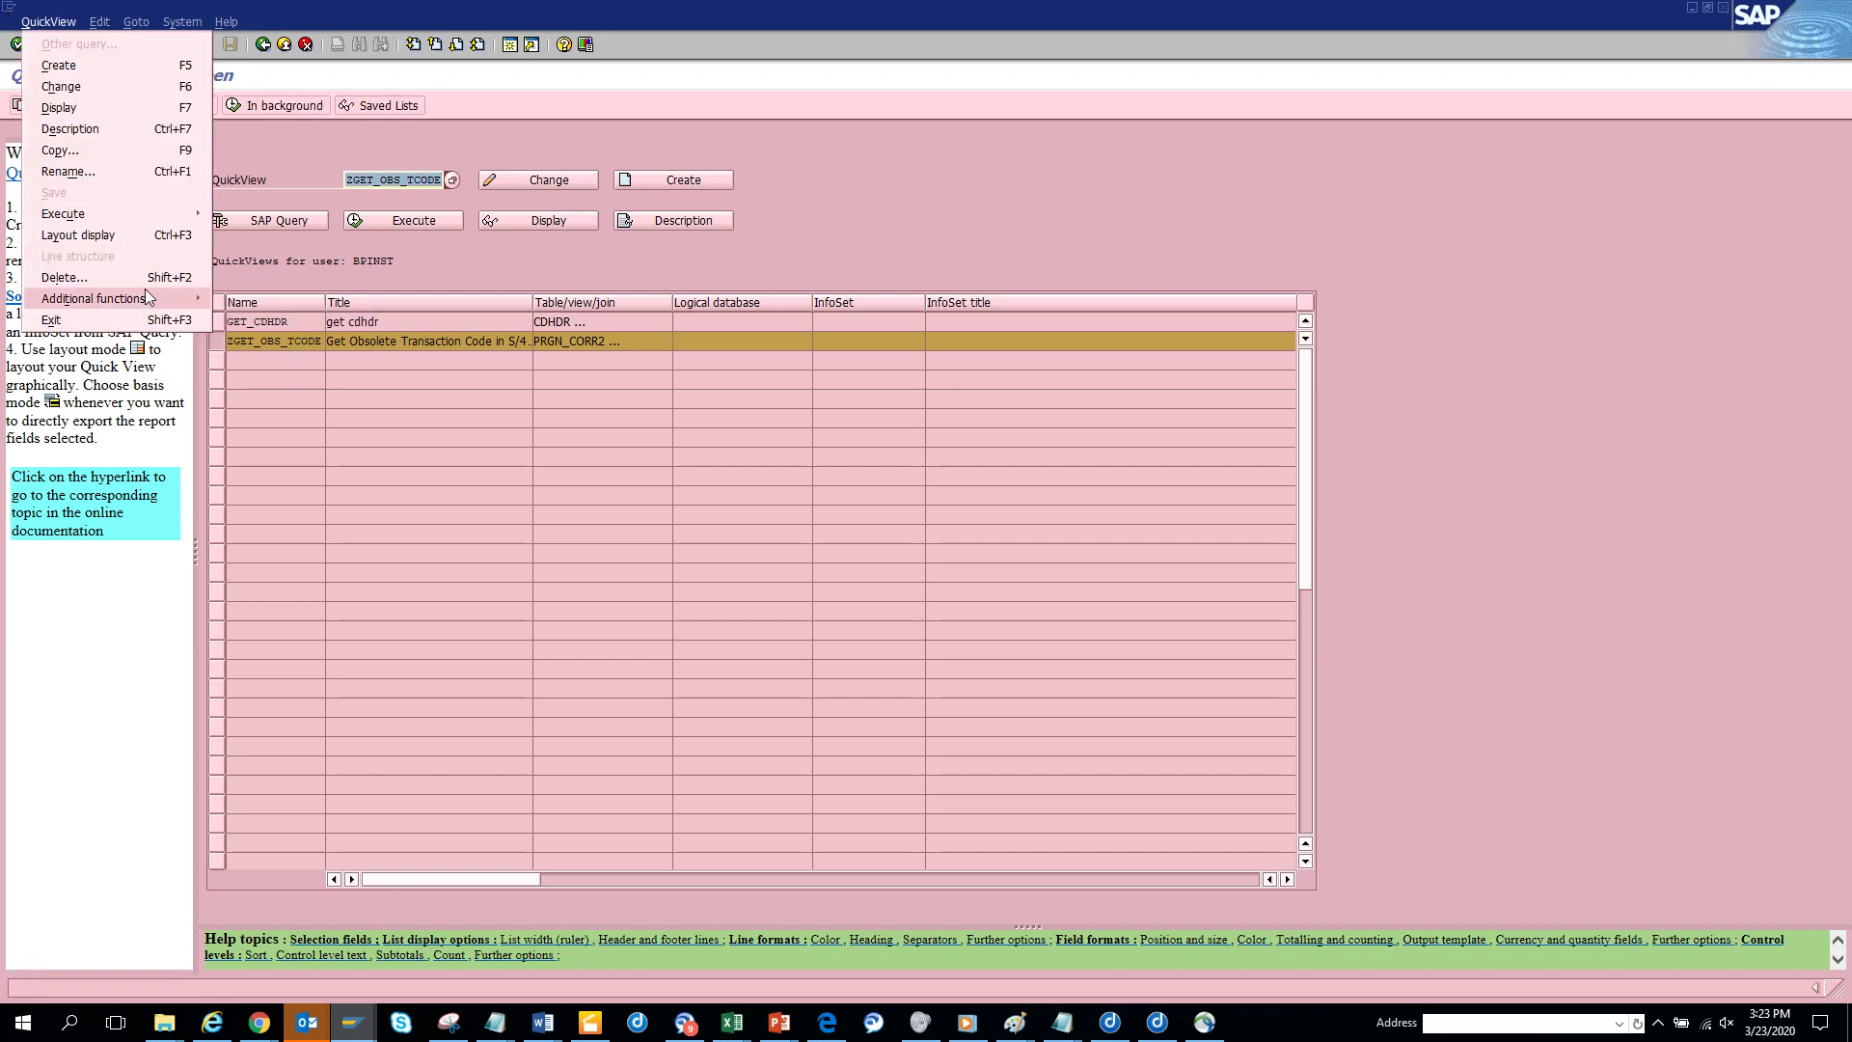
mouse_move(145, 287)
click(320, 346)
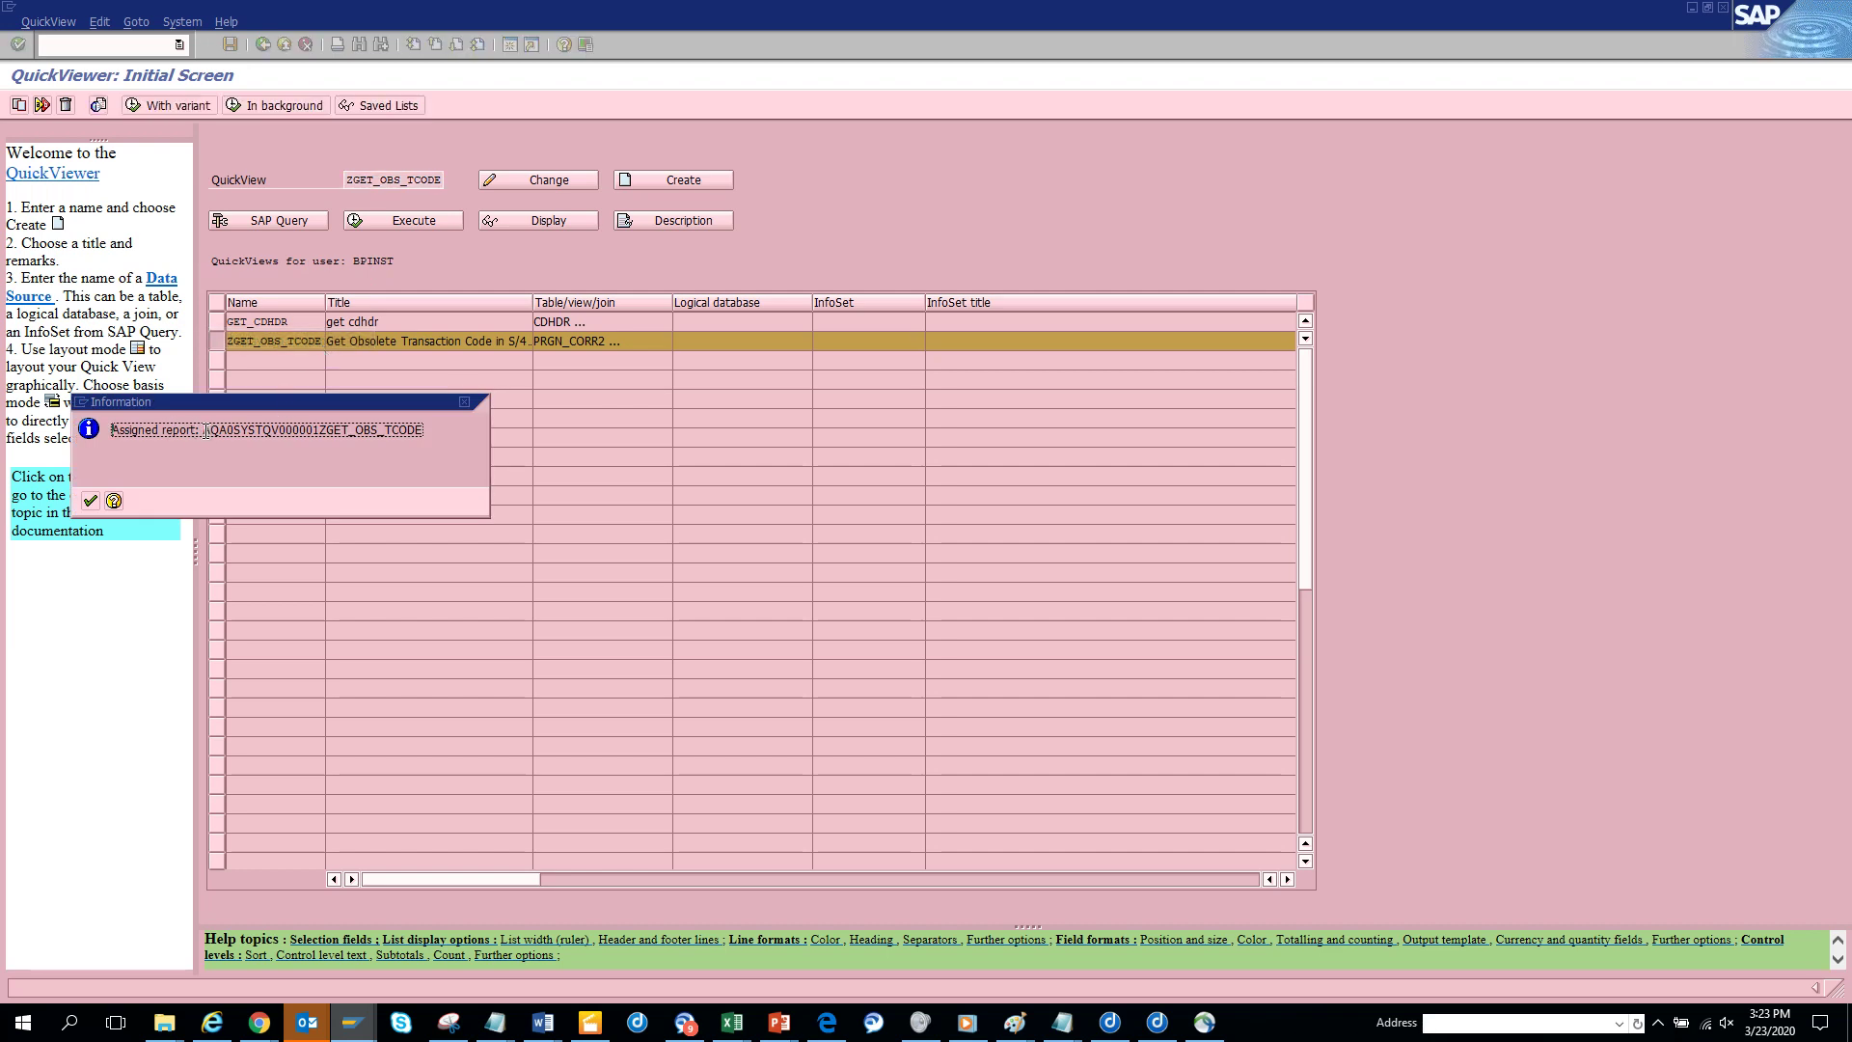
drag(205, 431, 424, 431)
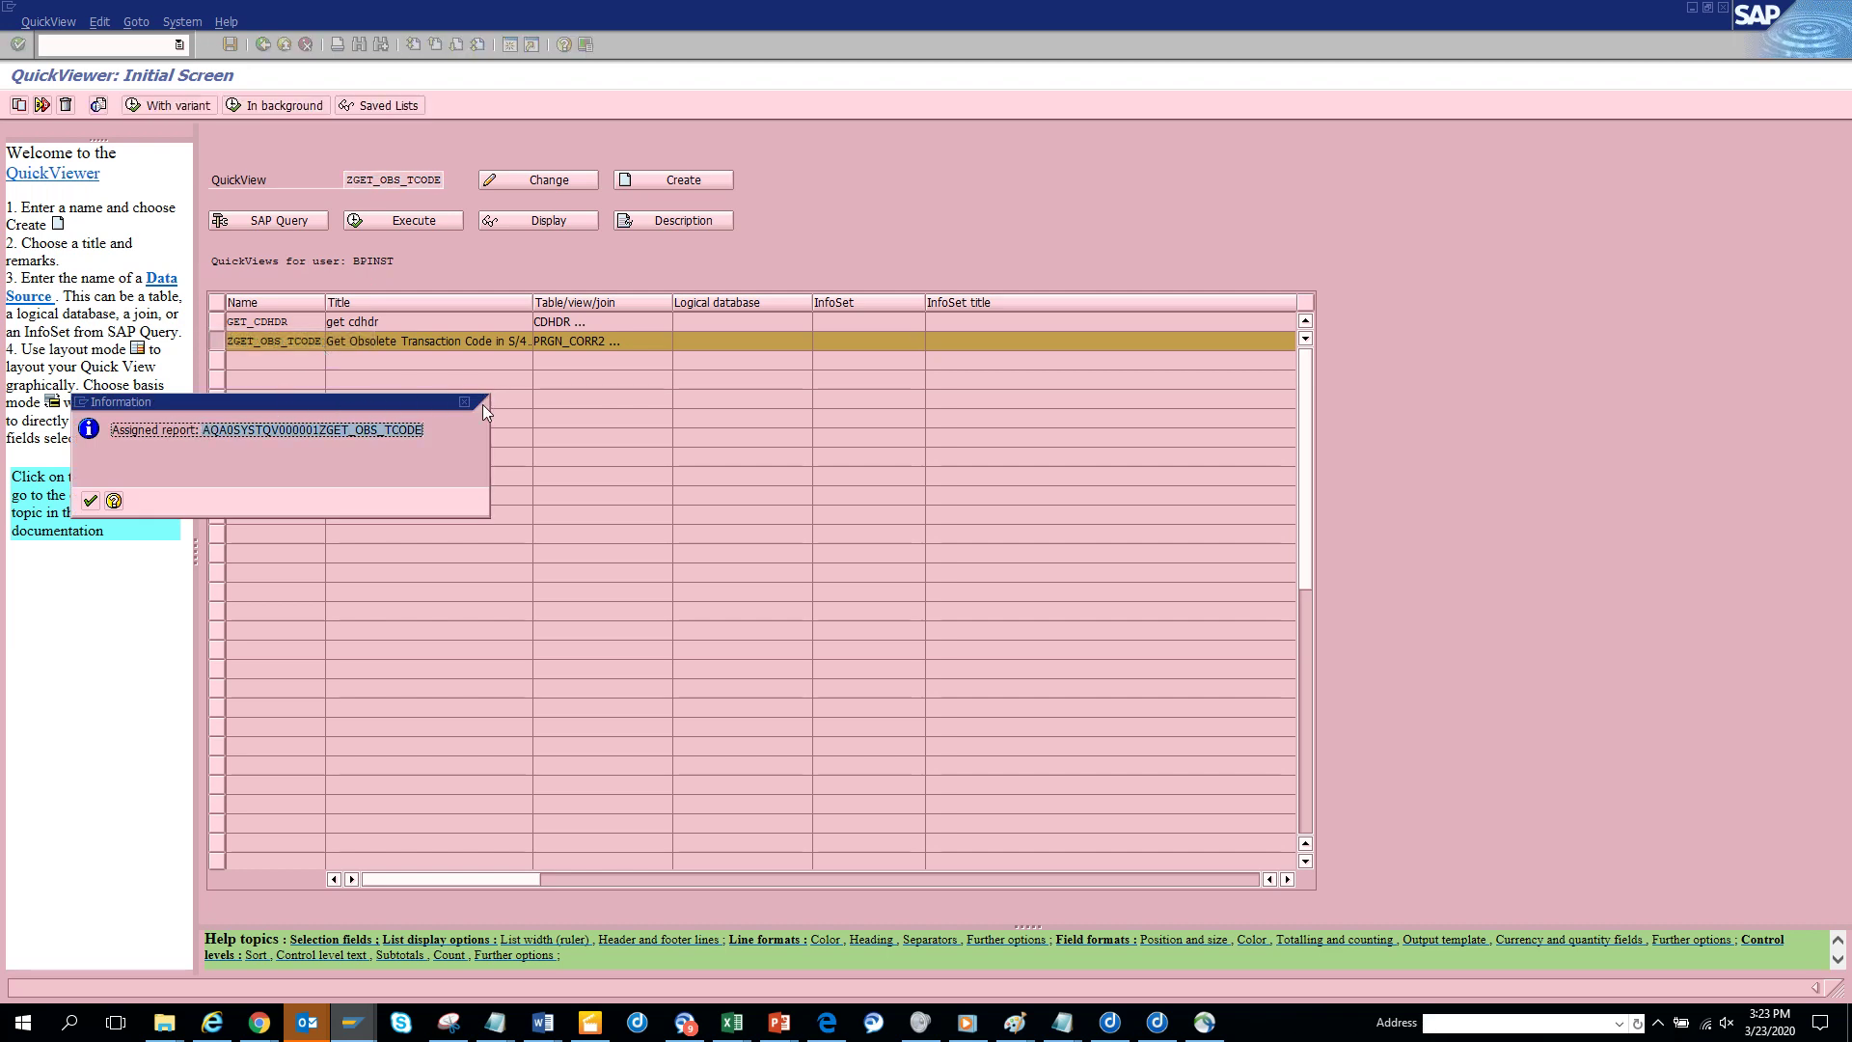
click(90, 500)
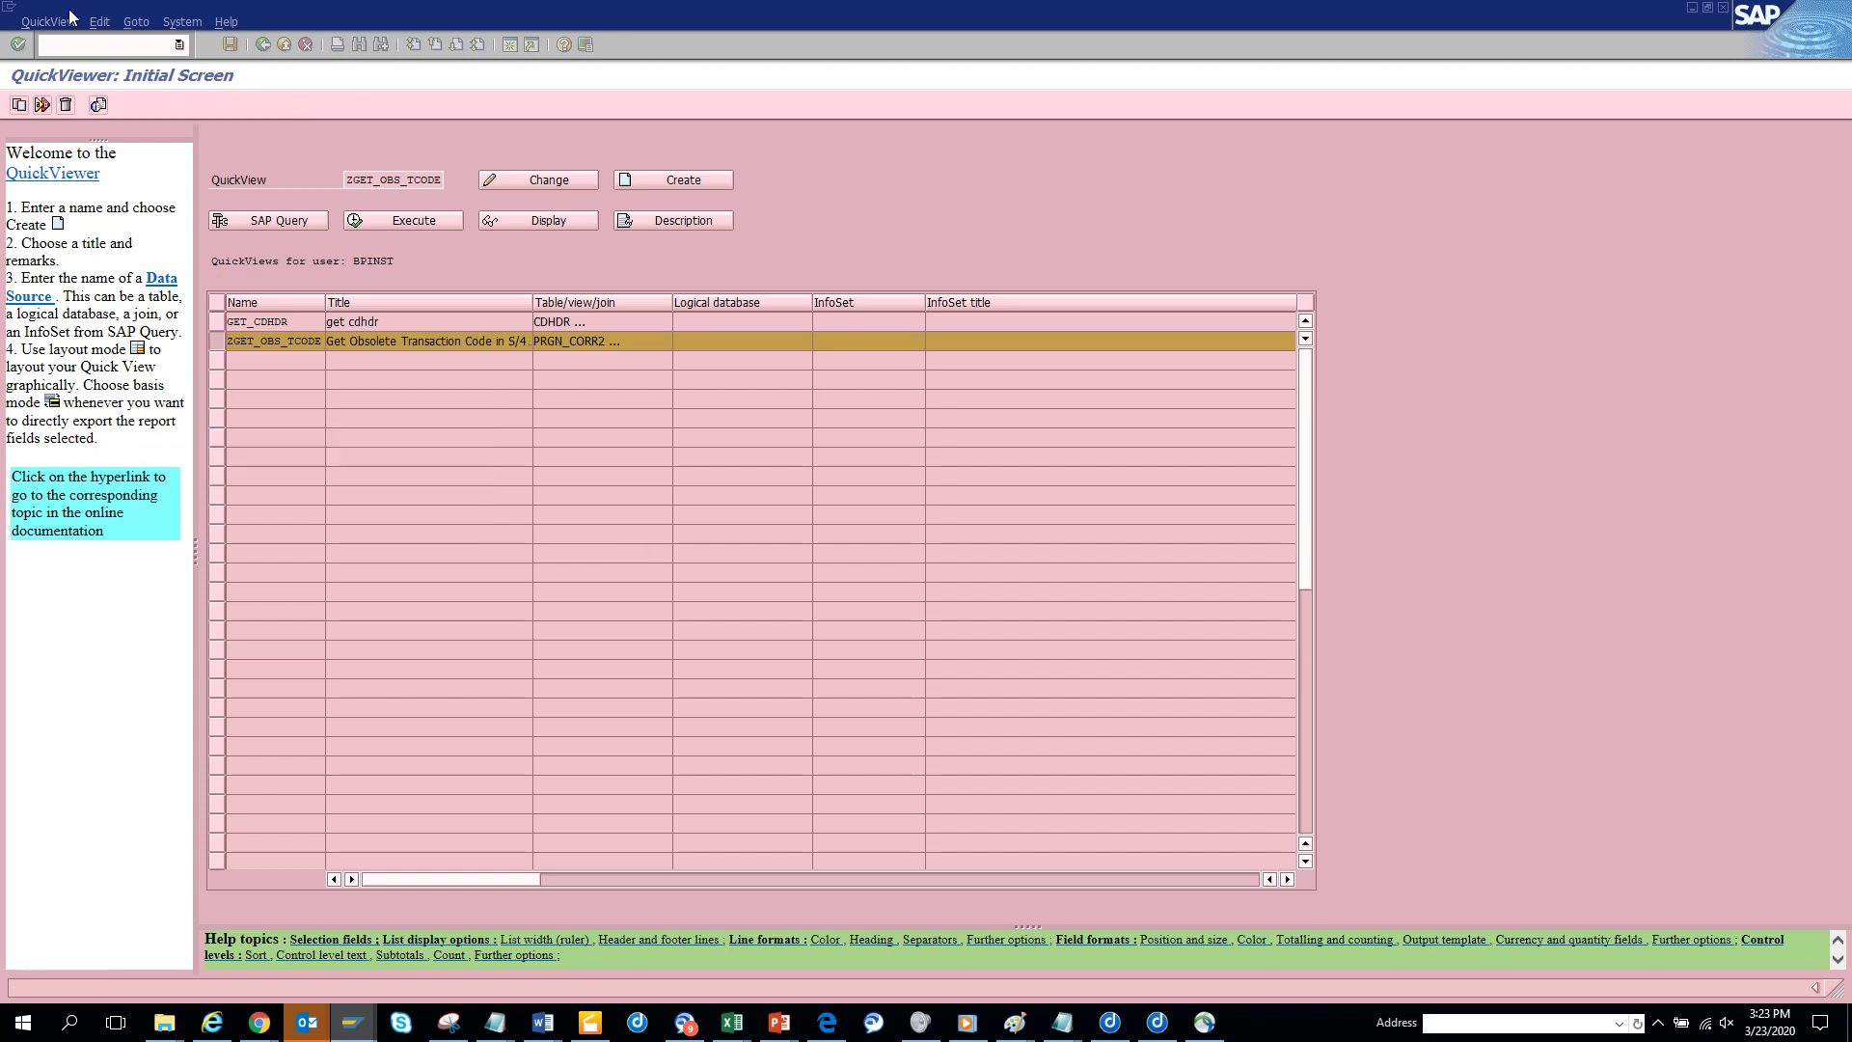
click(80, 44)
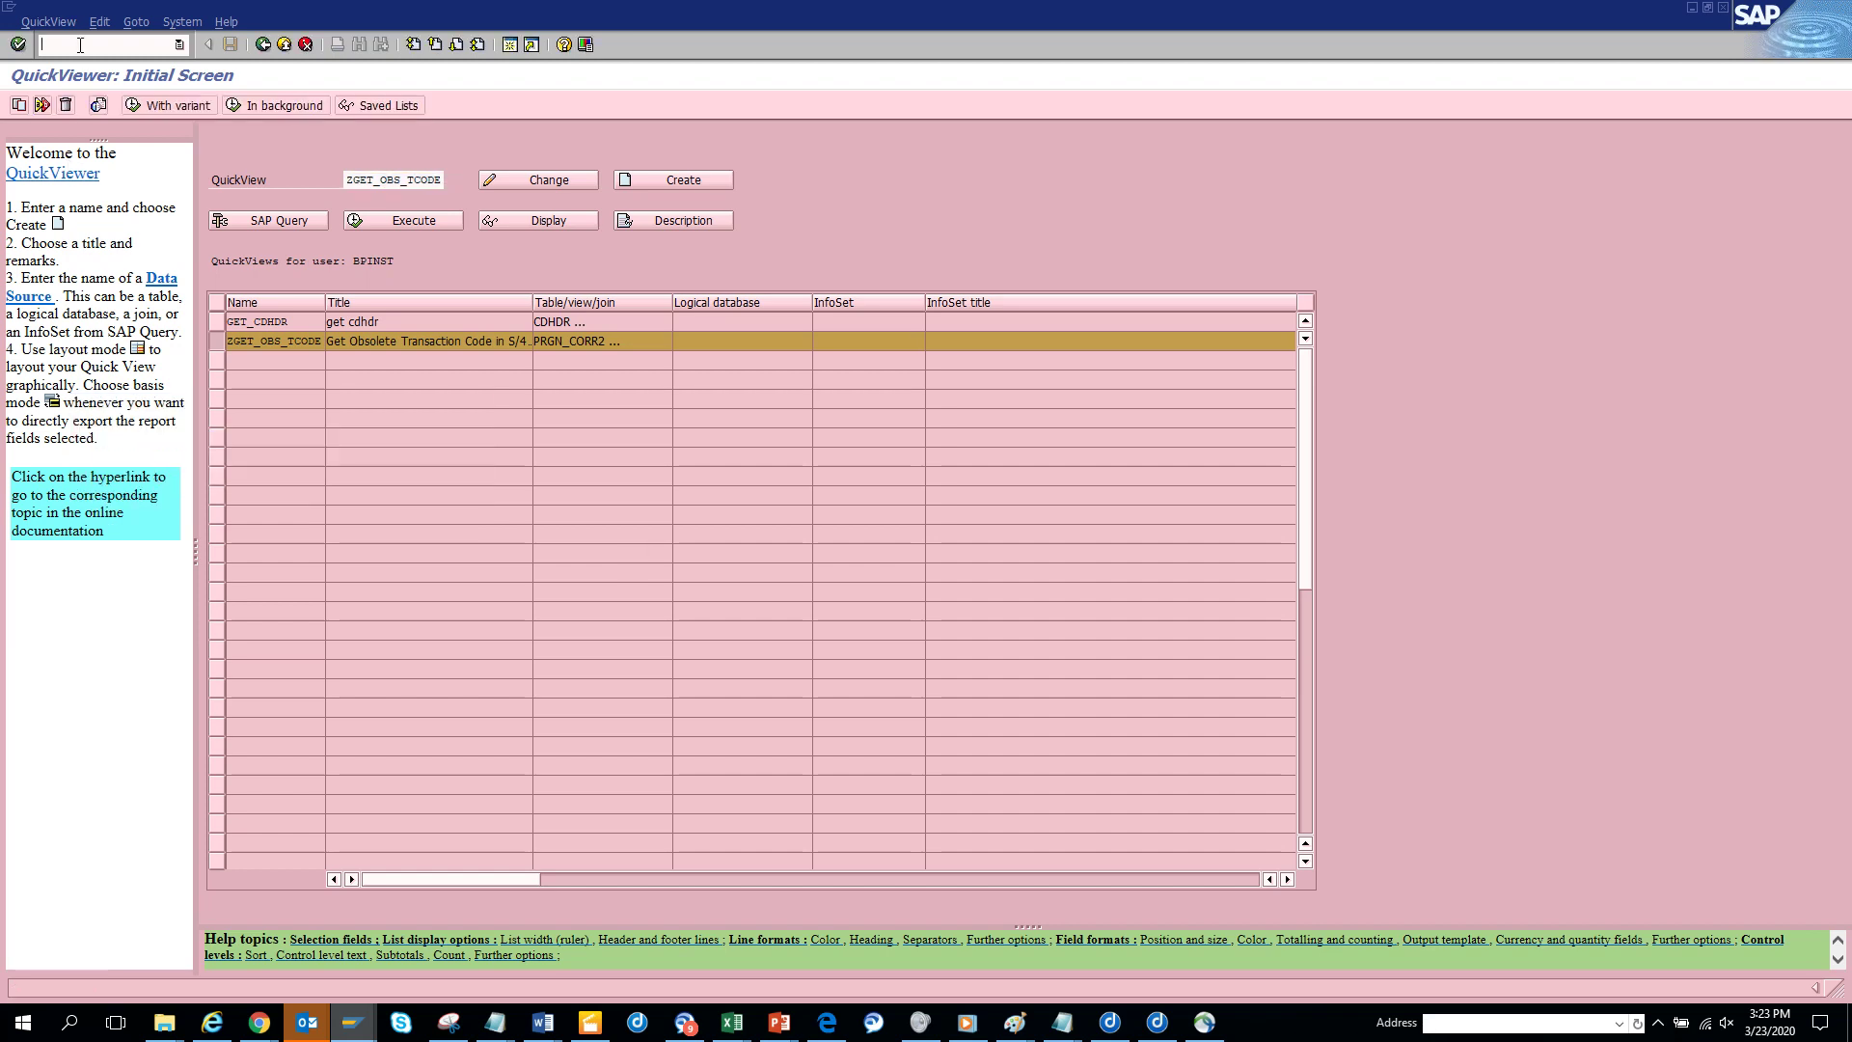
Run program AQA0SYSTQV000001ZGET_OBS_TCODE from the ABAP Editor via /nse38.
text(/nse38)
key(Return)
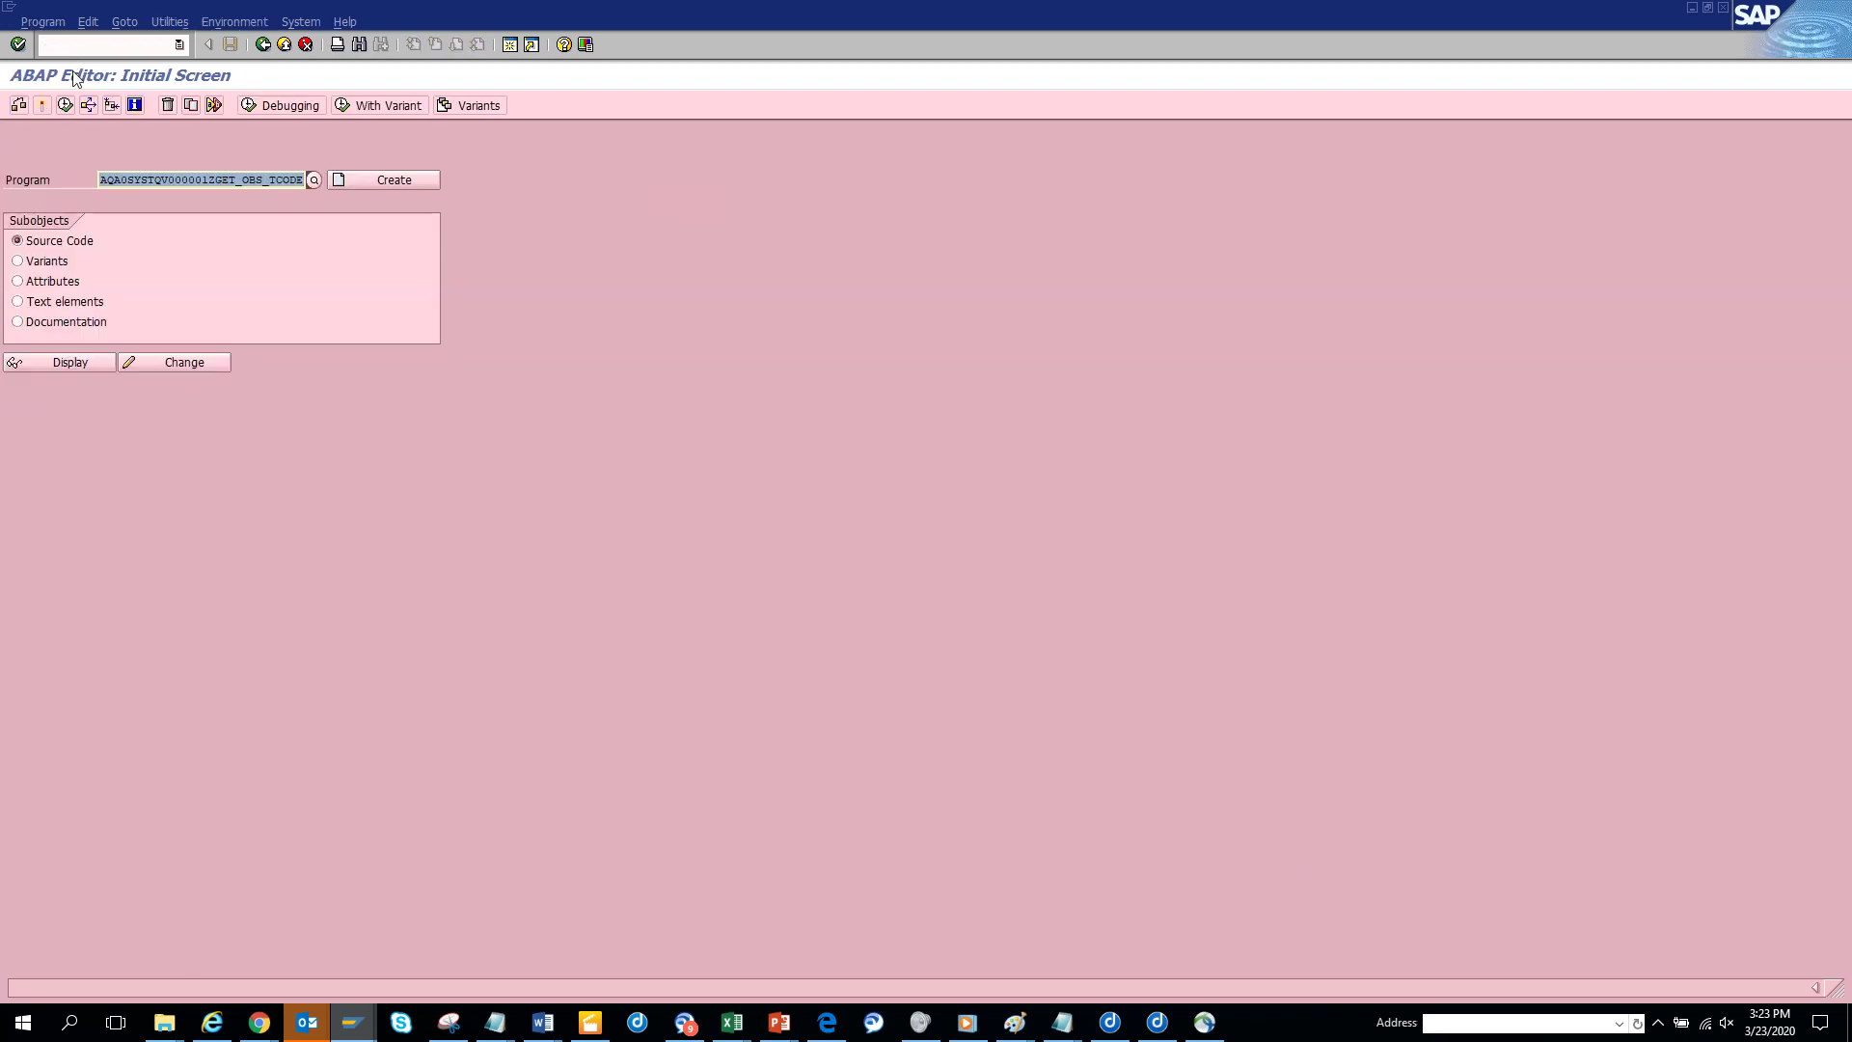
click(65, 103)
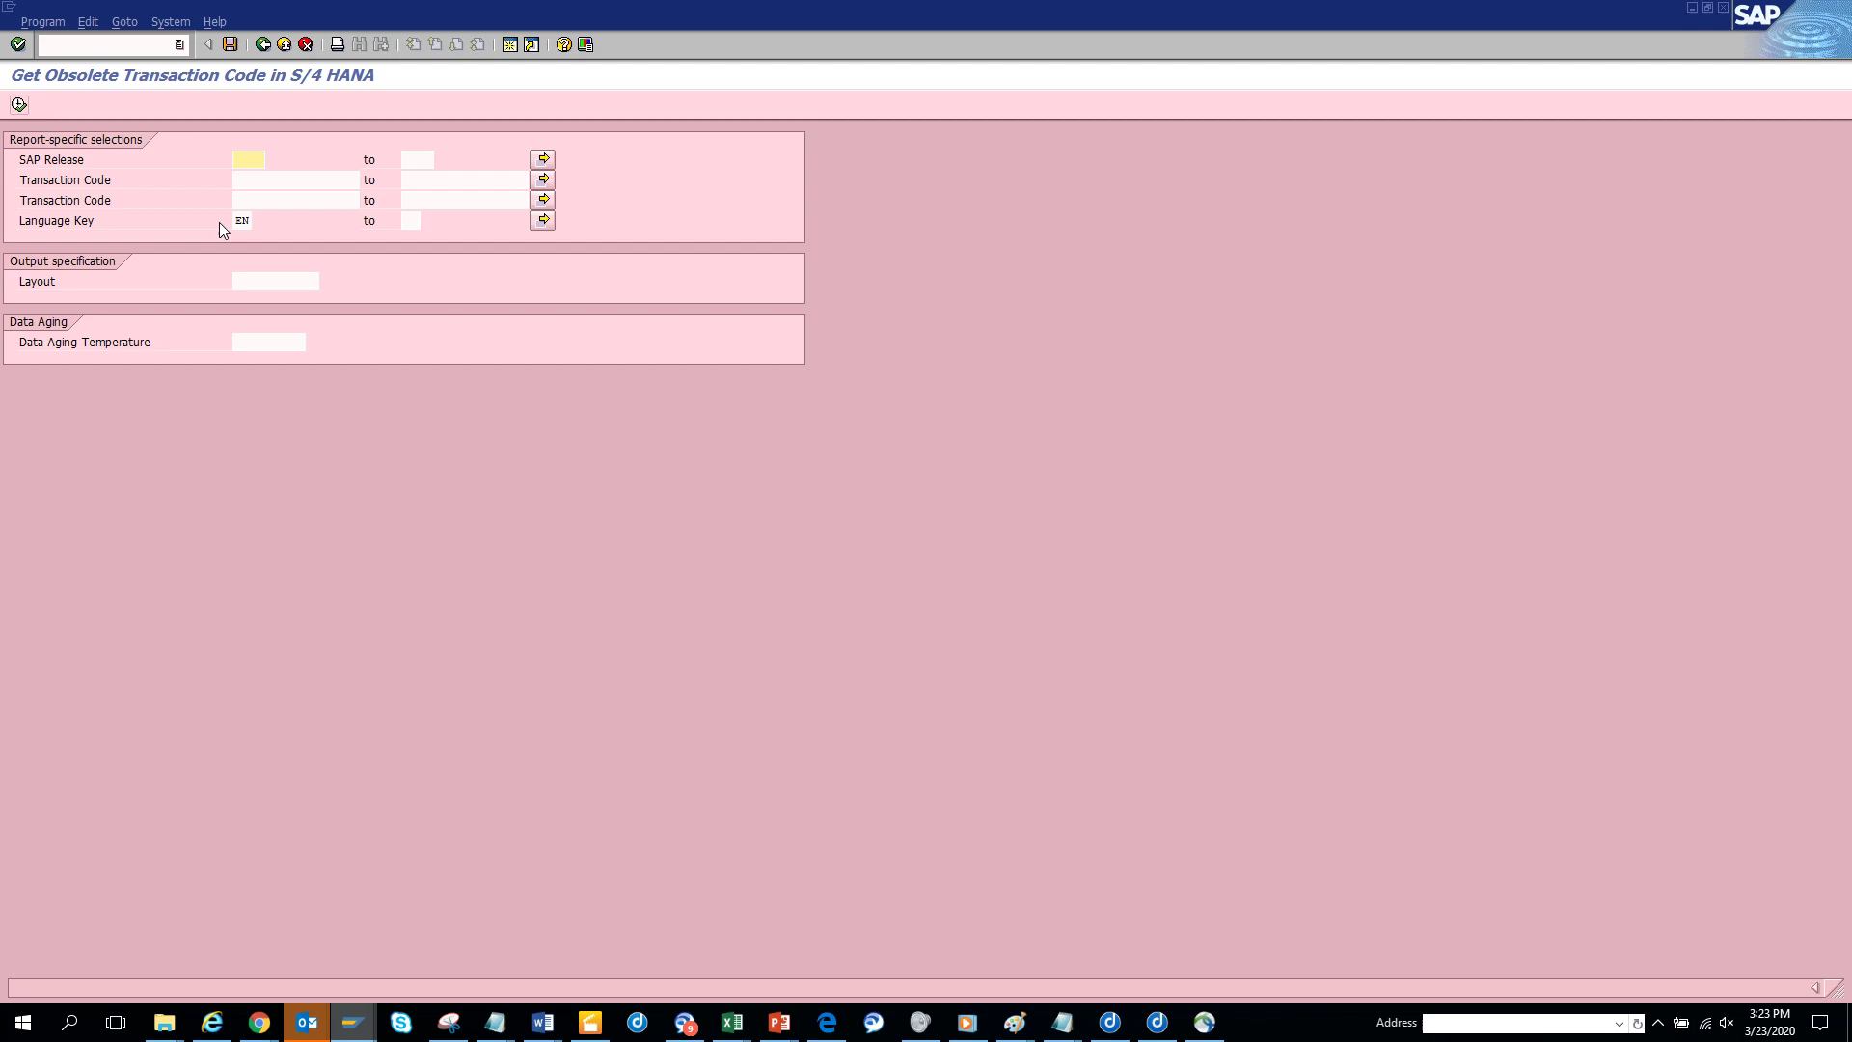